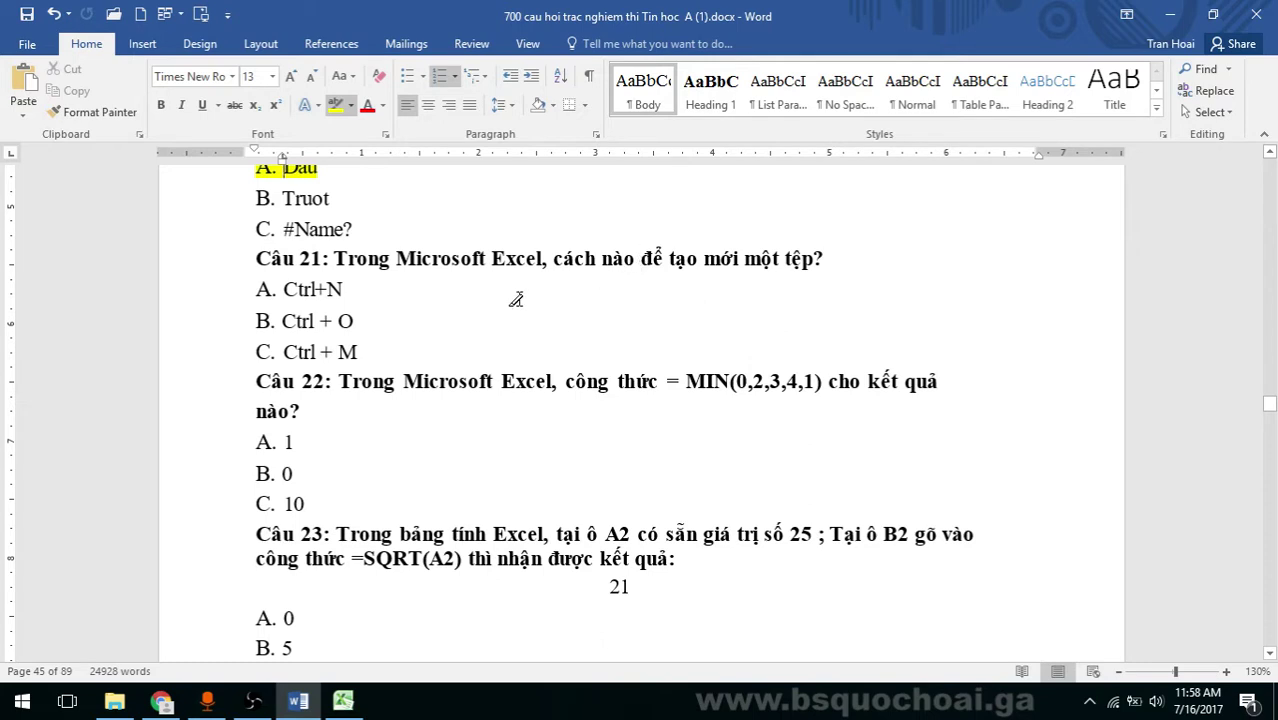
- Highlight in yellow the answers A. Ctrl+N for question 21, B. 0 for question 22 and B. 5 for question 23
drag(285, 289, 350, 290)
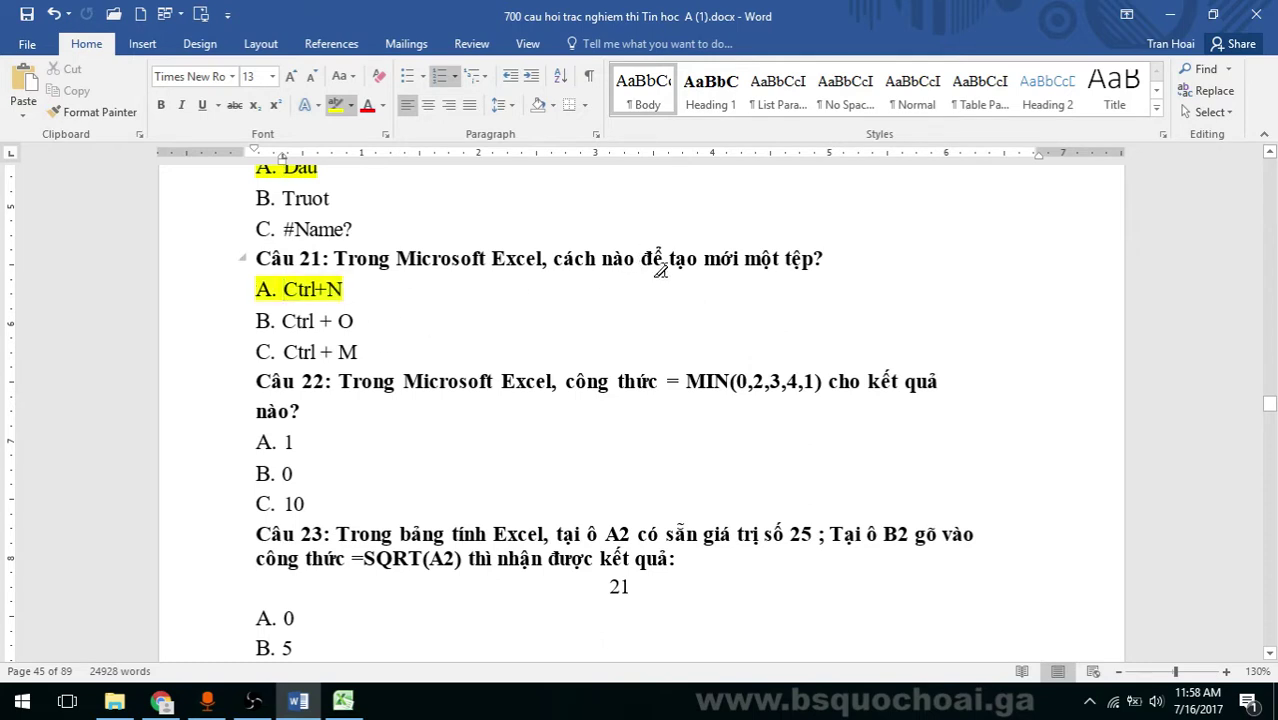
scroll(660, 270, down, 1)
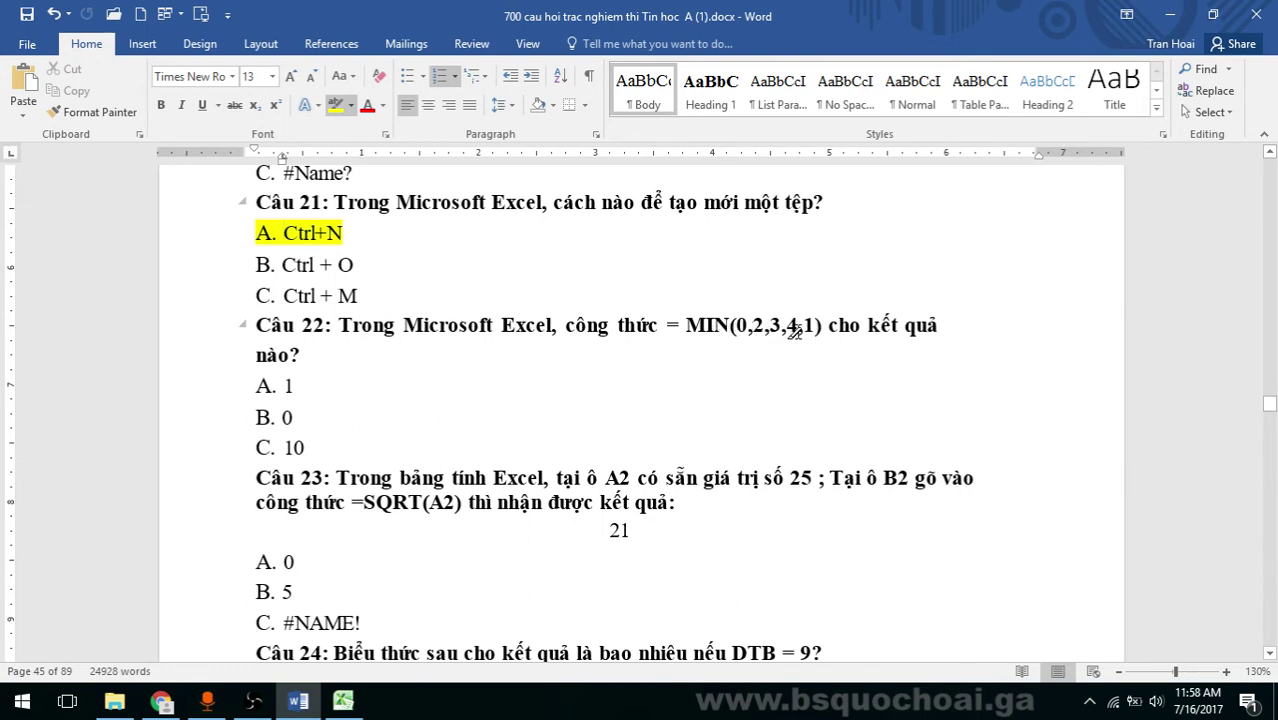
double_click(288, 418)
click(226, 428)
scroll(695, 360, down, 1)
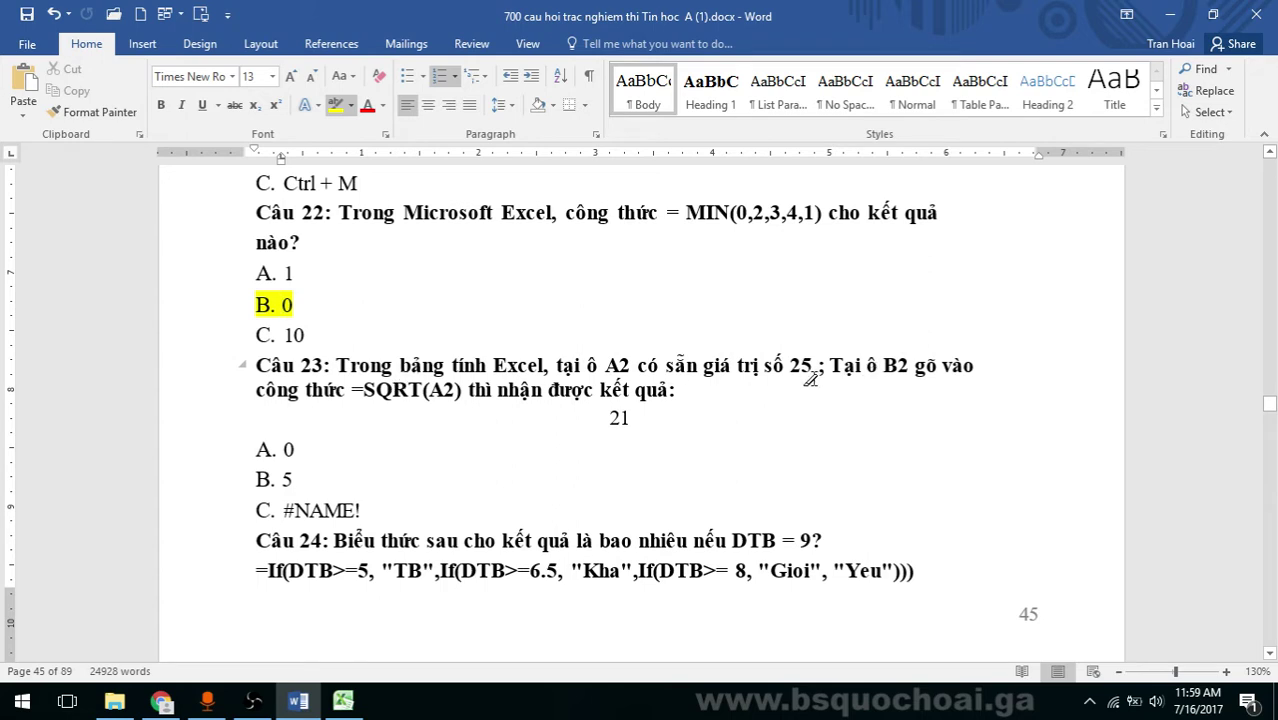
drag(294, 480, 256, 480)
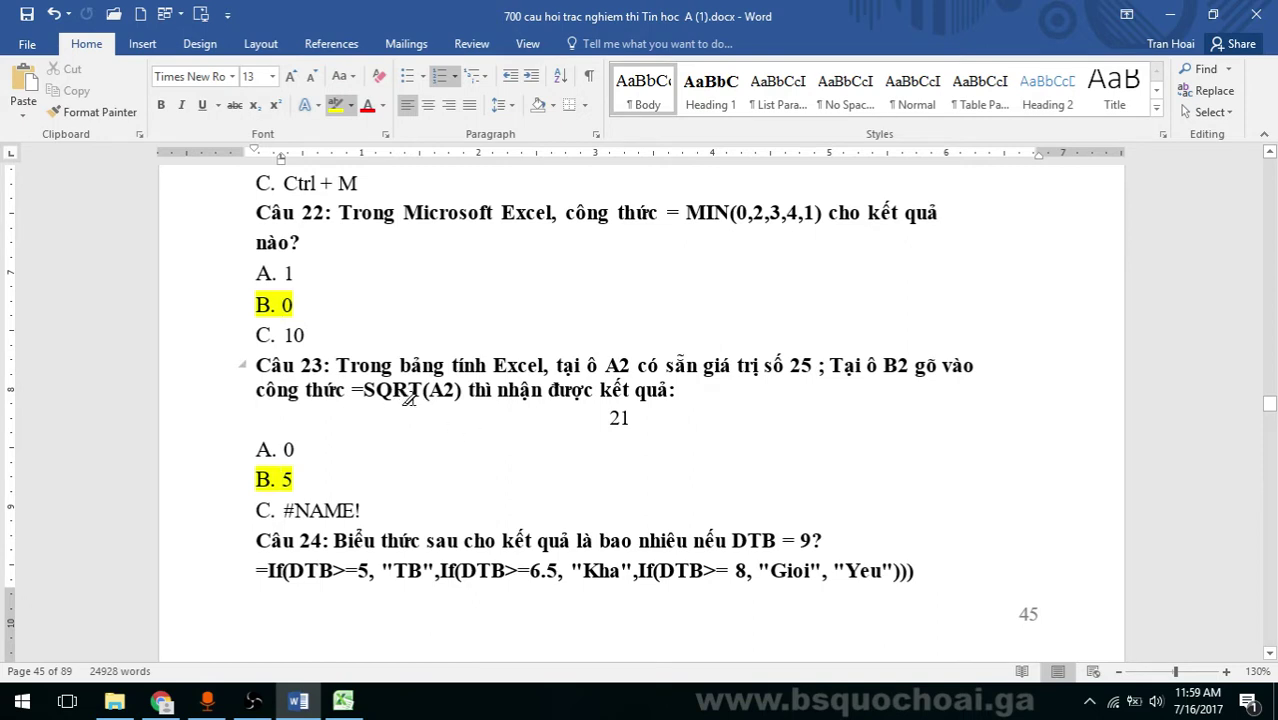
- Switch to the Excel workbook and enter the formula =SQRT(25) in cell H7 of Sheet5, checking that cell's formula
click(343, 700)
click(322, 246)
click(382, 429)
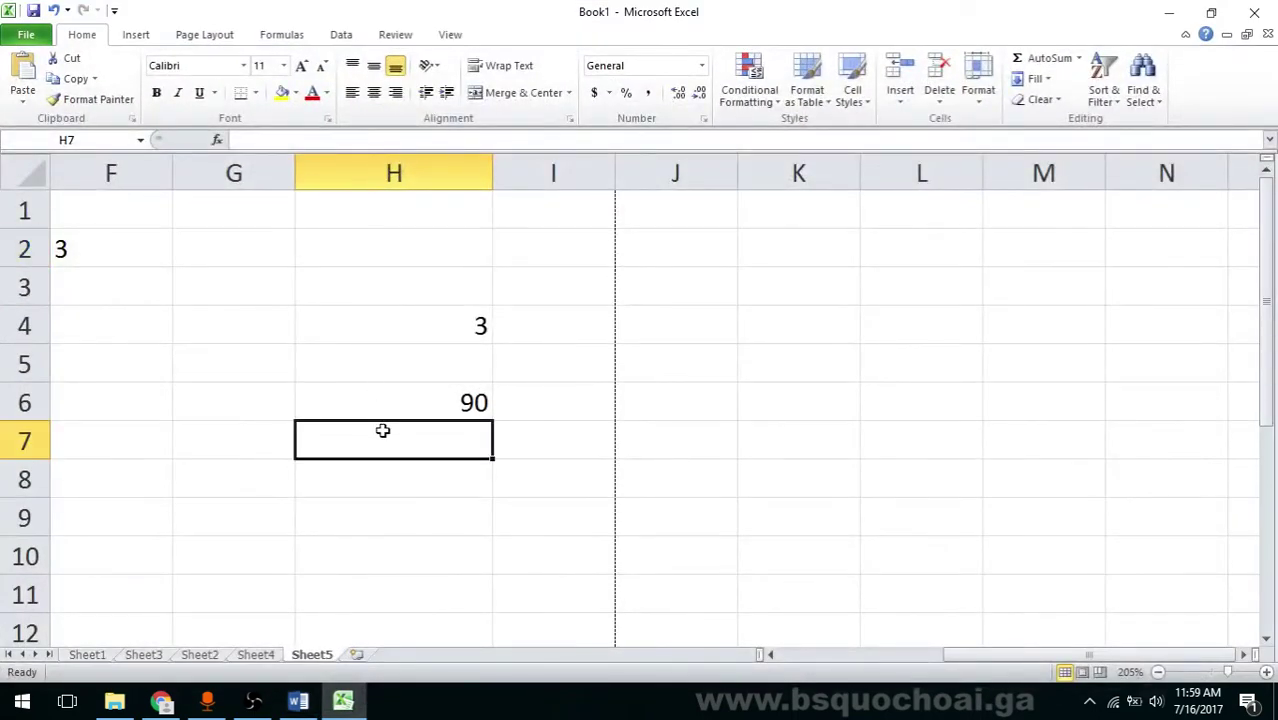
text(=sq)
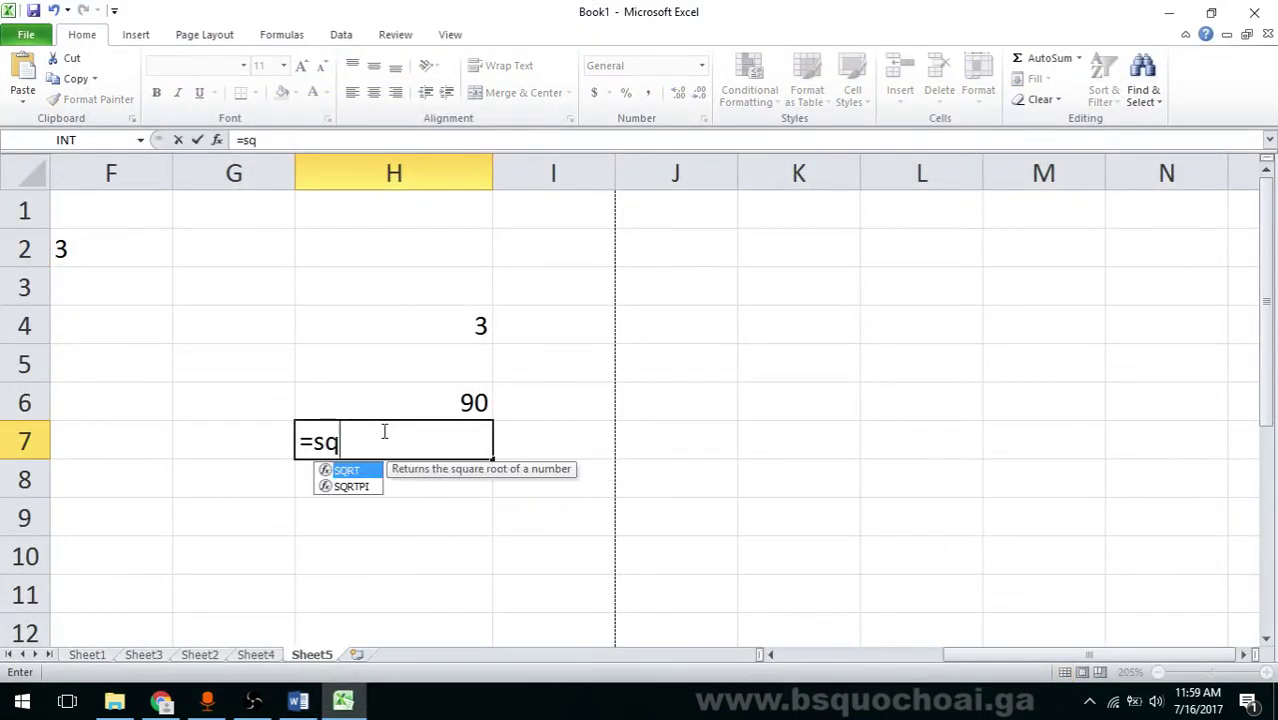
key(Tab)
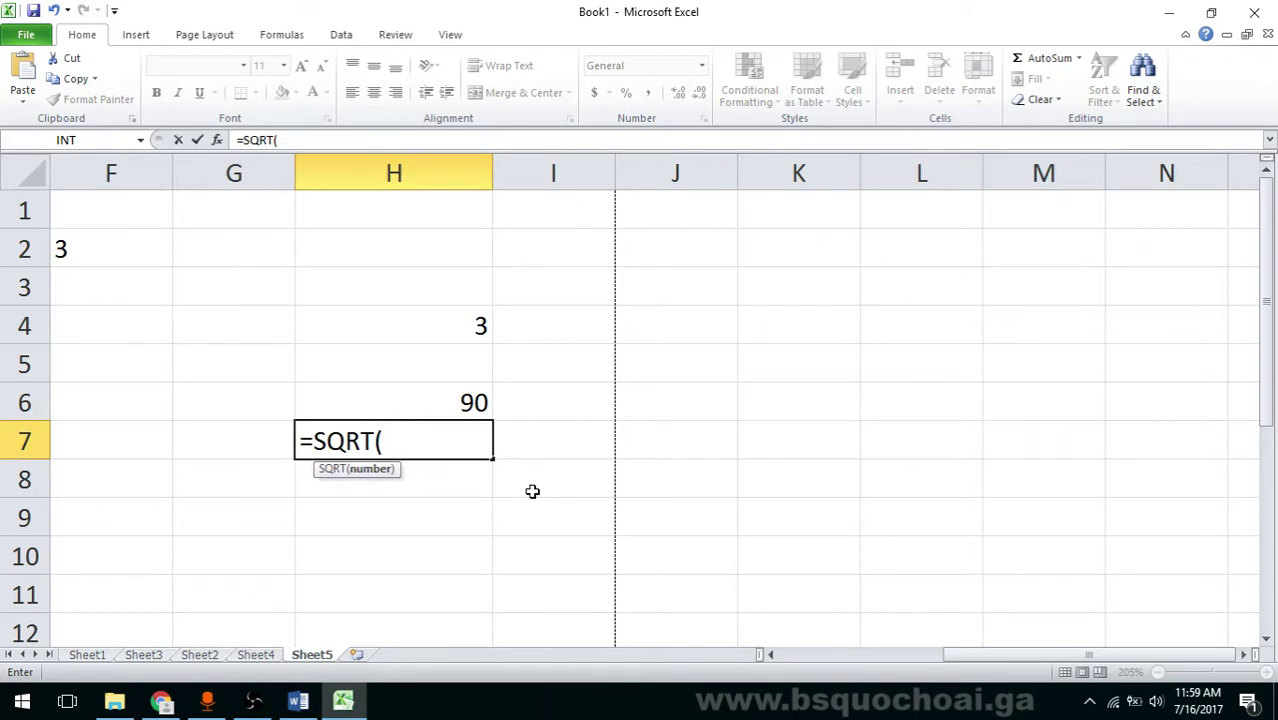
text(25)
key(Return)
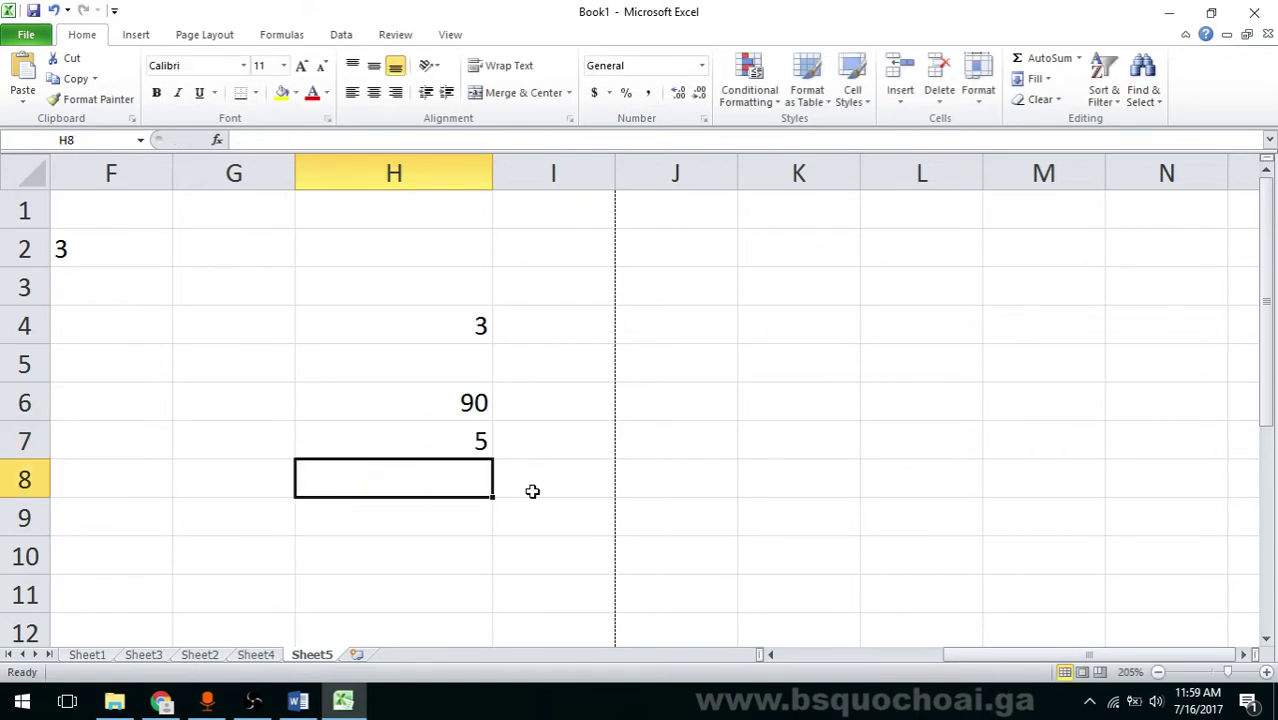
click(476, 436)
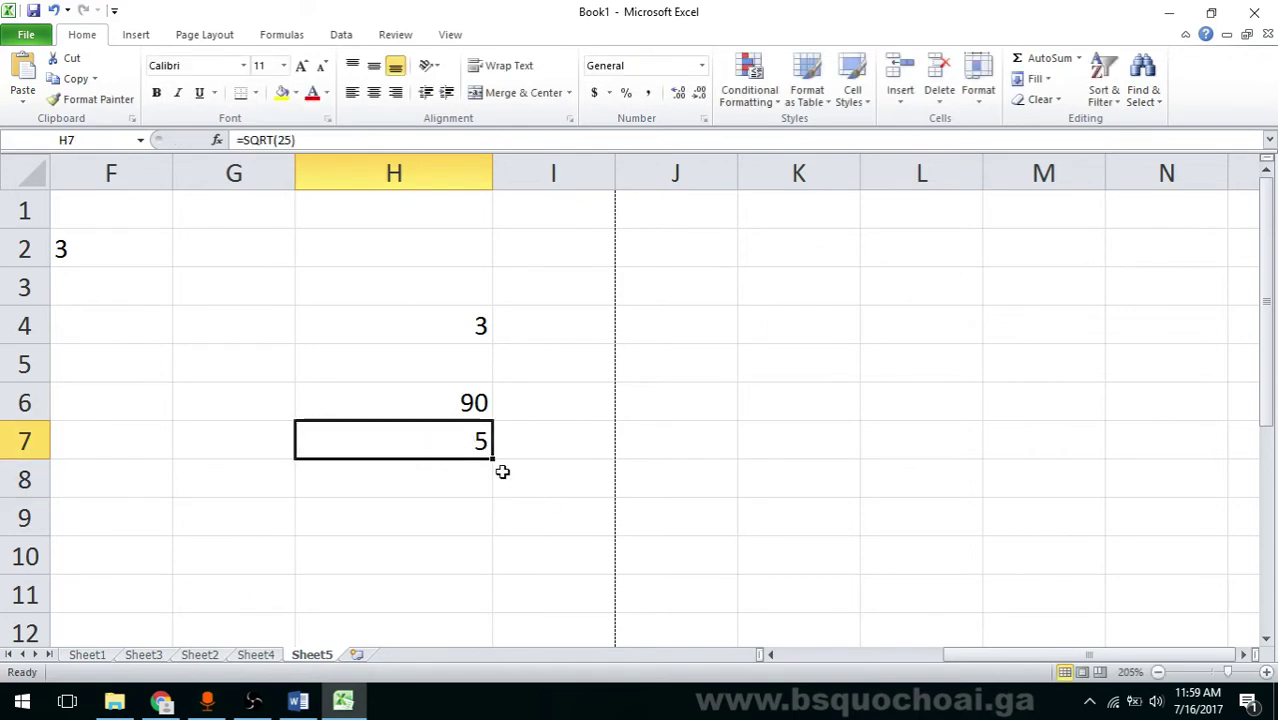
click(500, 466)
click(27, 214)
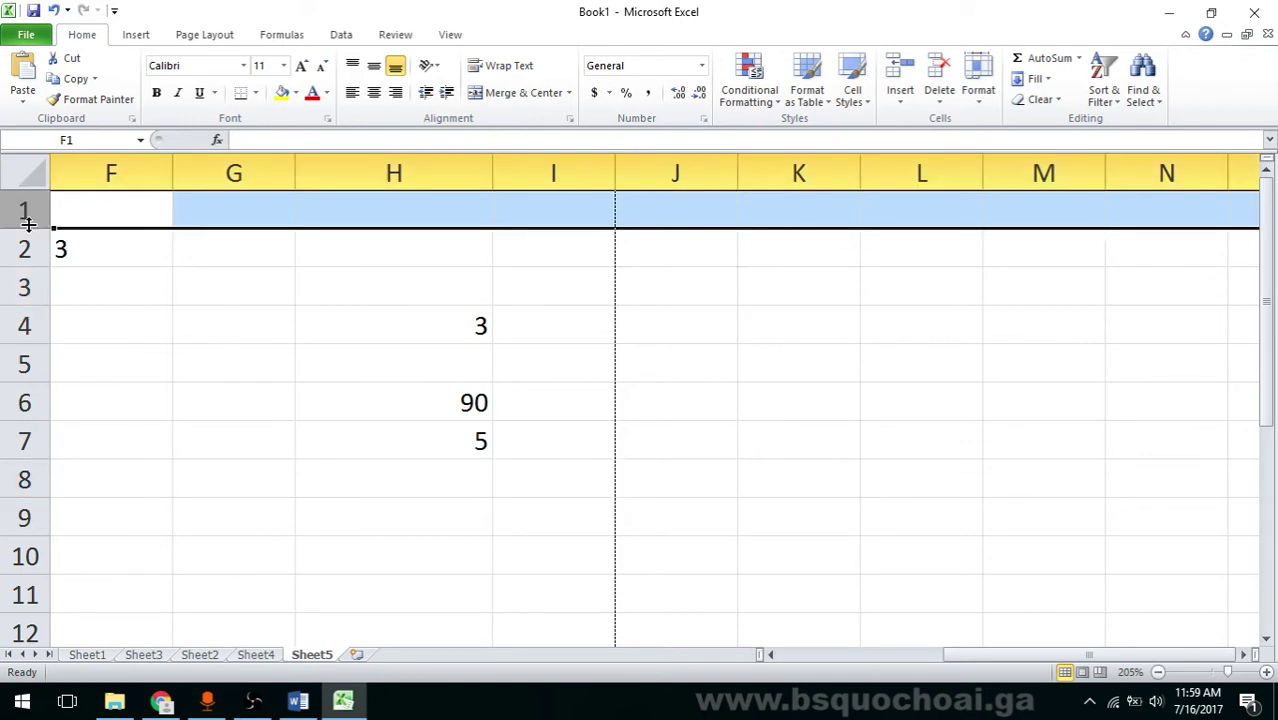
drag(27, 224, 15, 553)
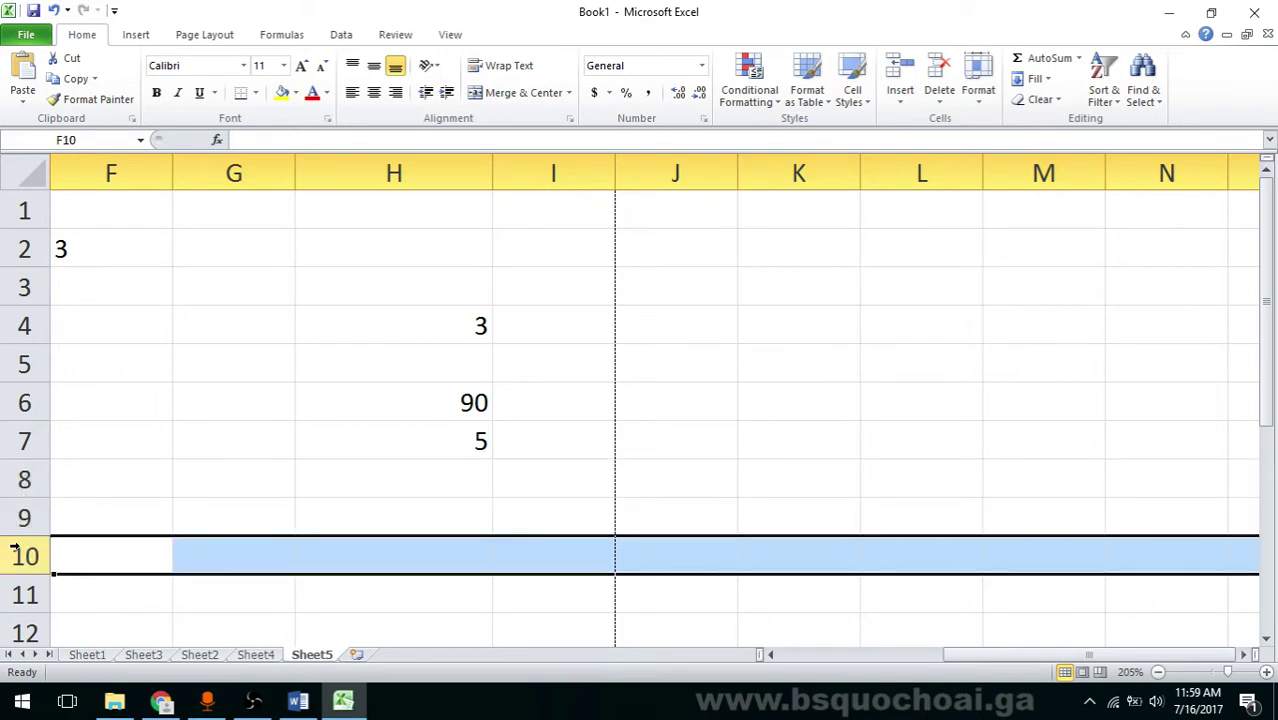
click(656, 552)
key(alt+Tab)
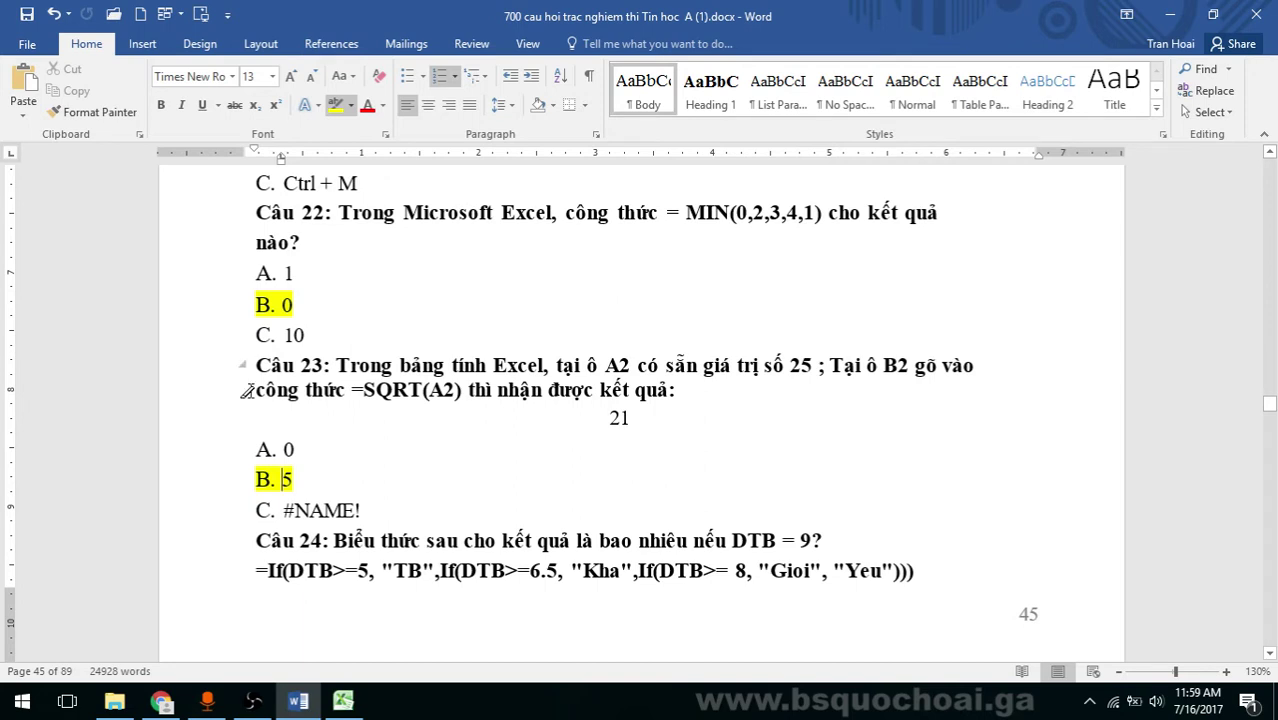
key(alt+Tab)
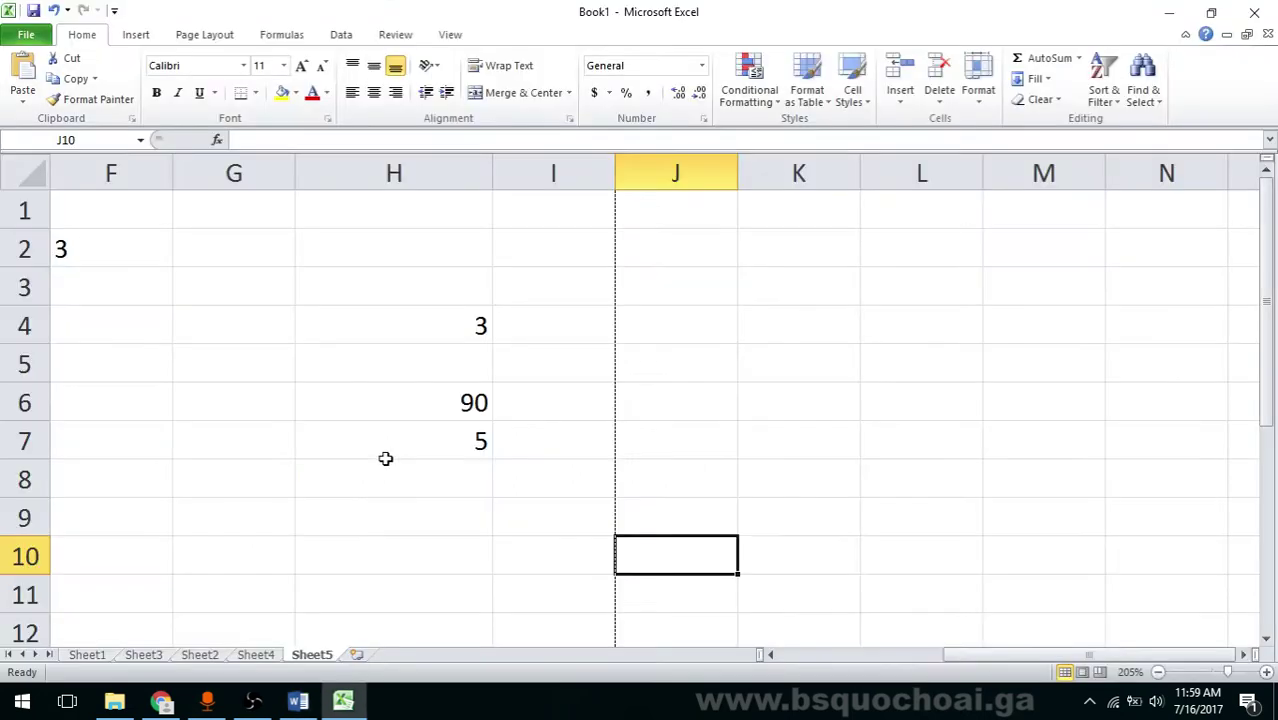
click(336, 332)
click(364, 448)
click(390, 488)
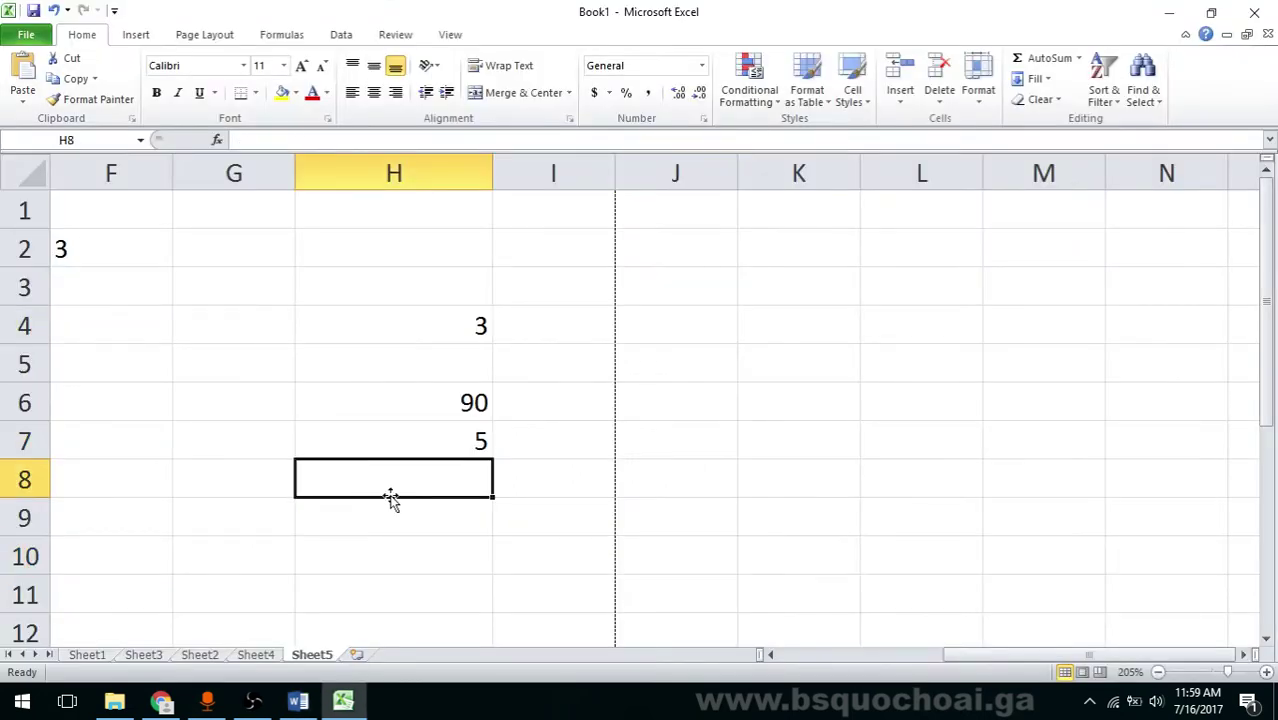
text(=q)
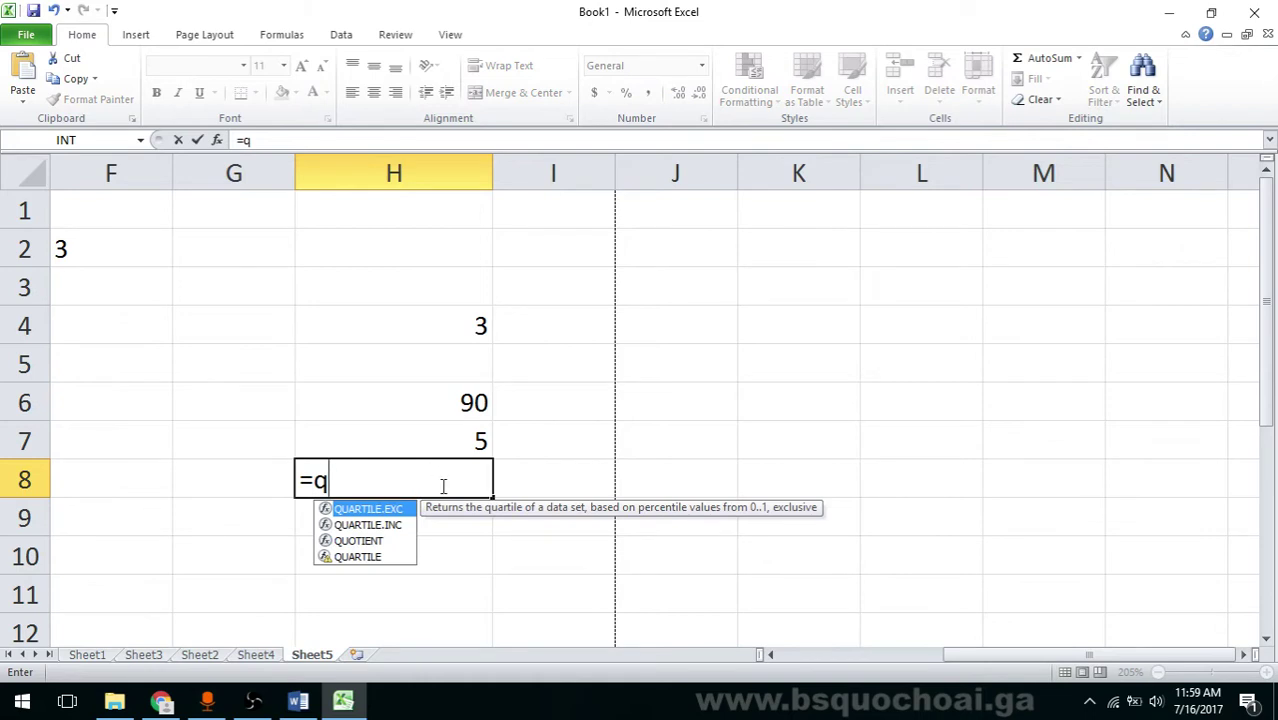
key(BackSpace)
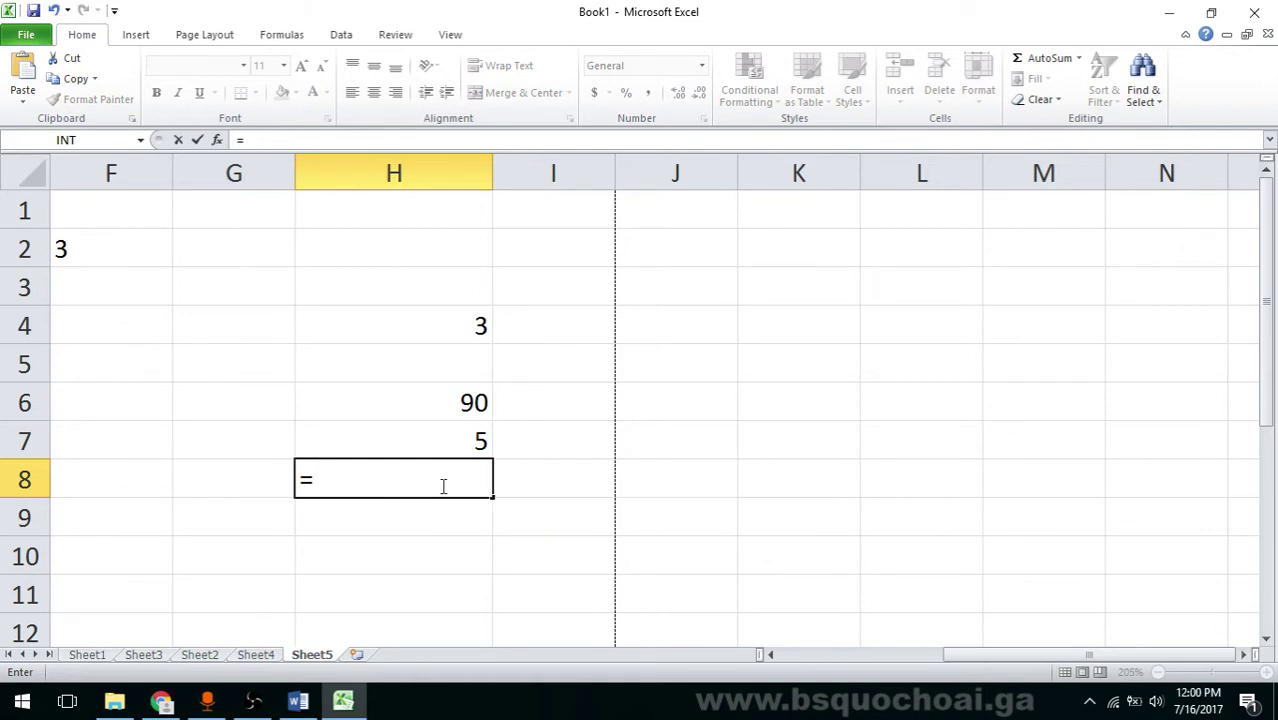
text(sq)
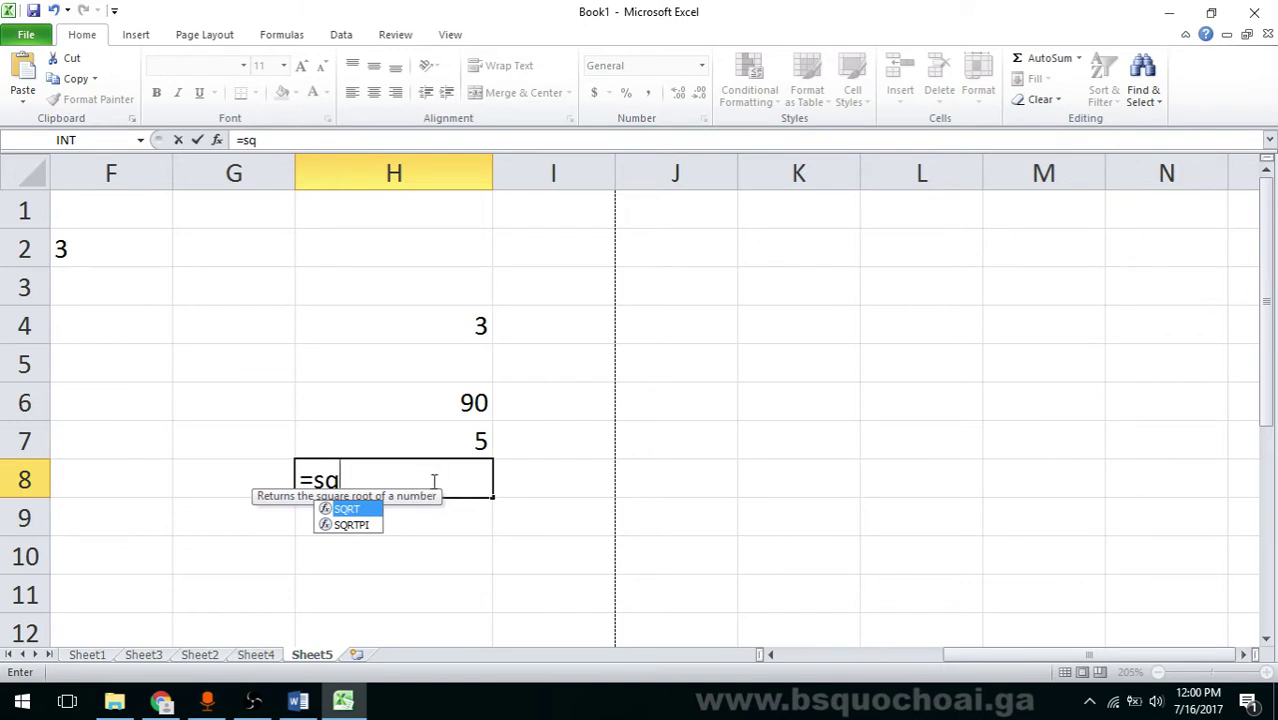
key(BackSpace)
key(Escape)
click(556, 442)
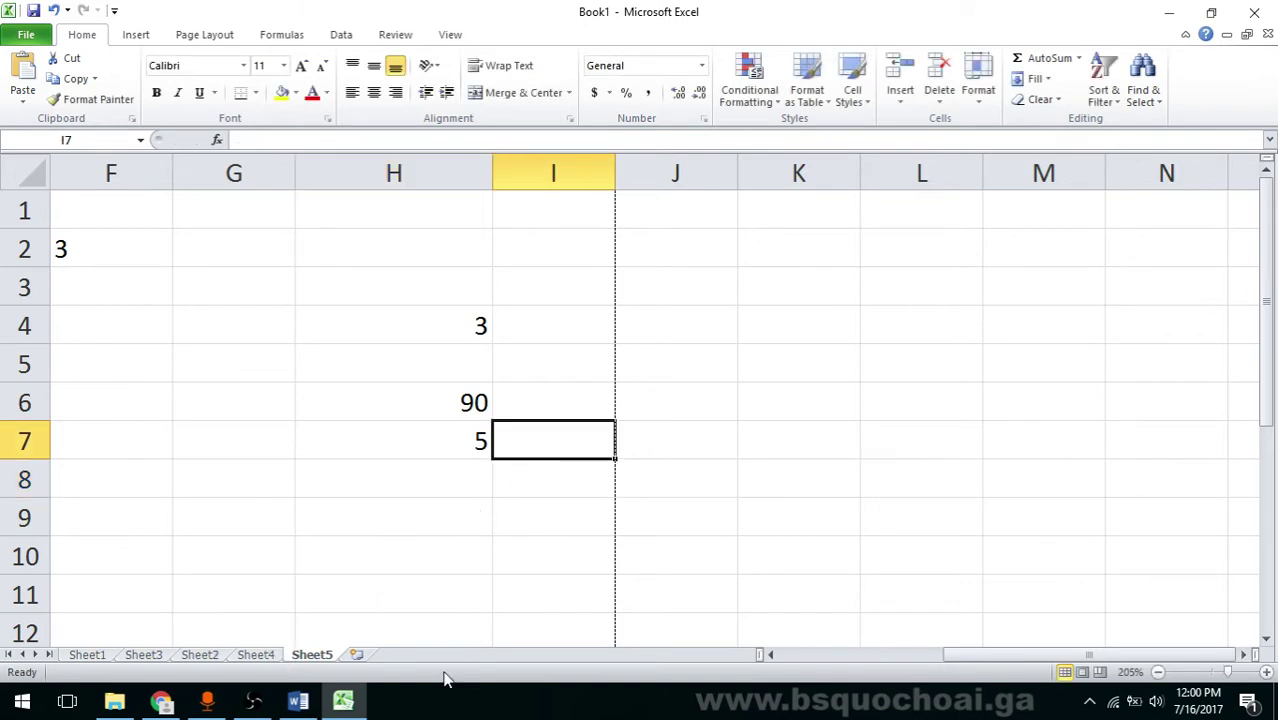
click(346, 464)
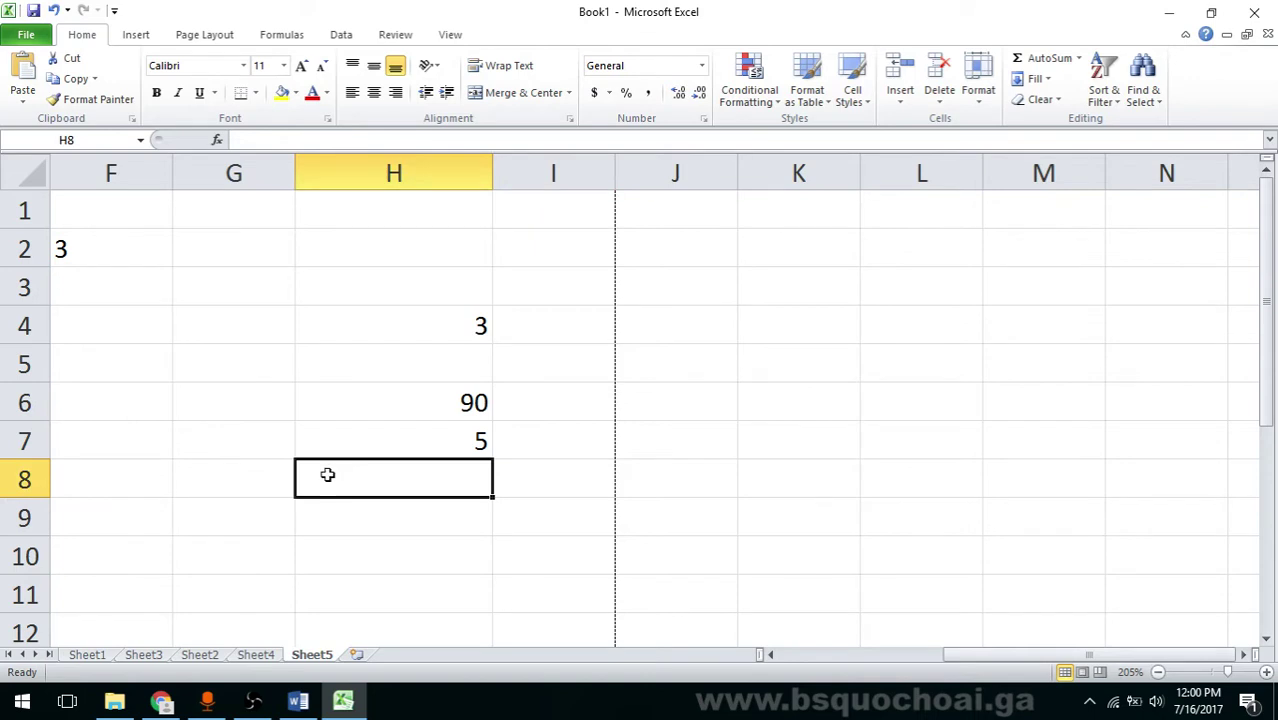
- Return to the Word document and highlight the formula =SQRT(A2) in the text of question 23
click(298, 700)
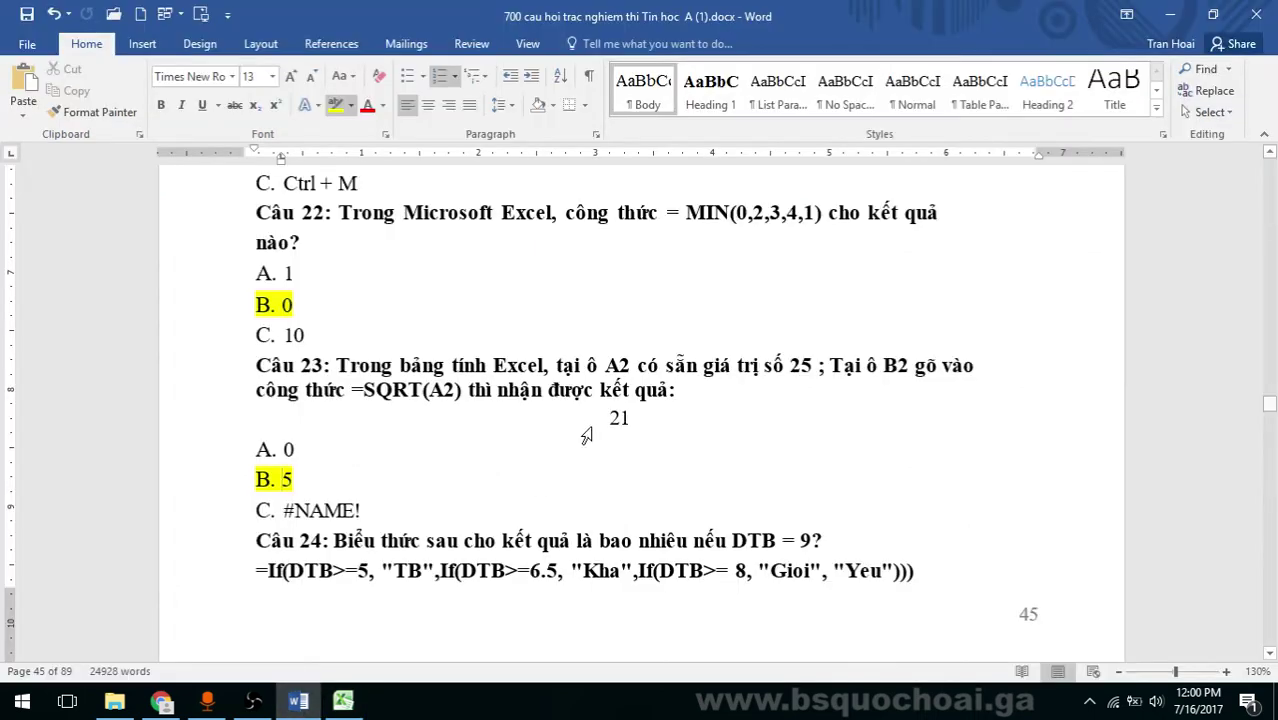
scroll(582, 378, down, 2)
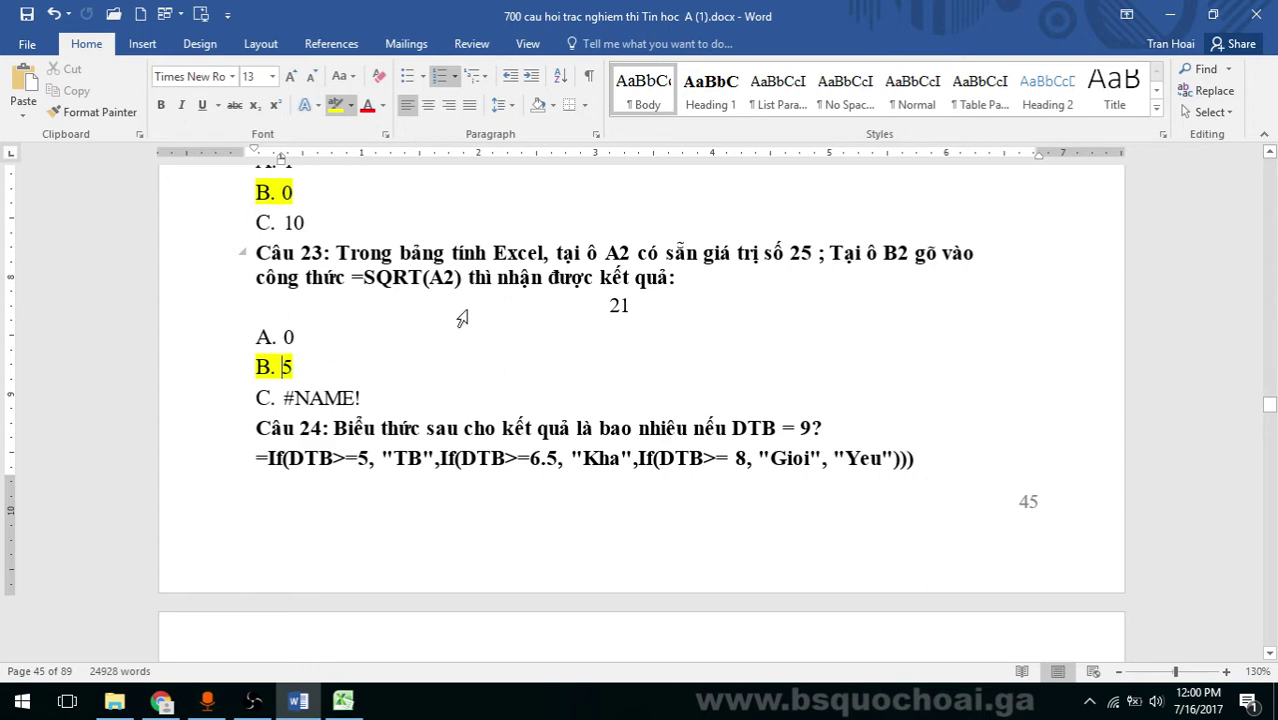
drag(351, 278, 462, 281)
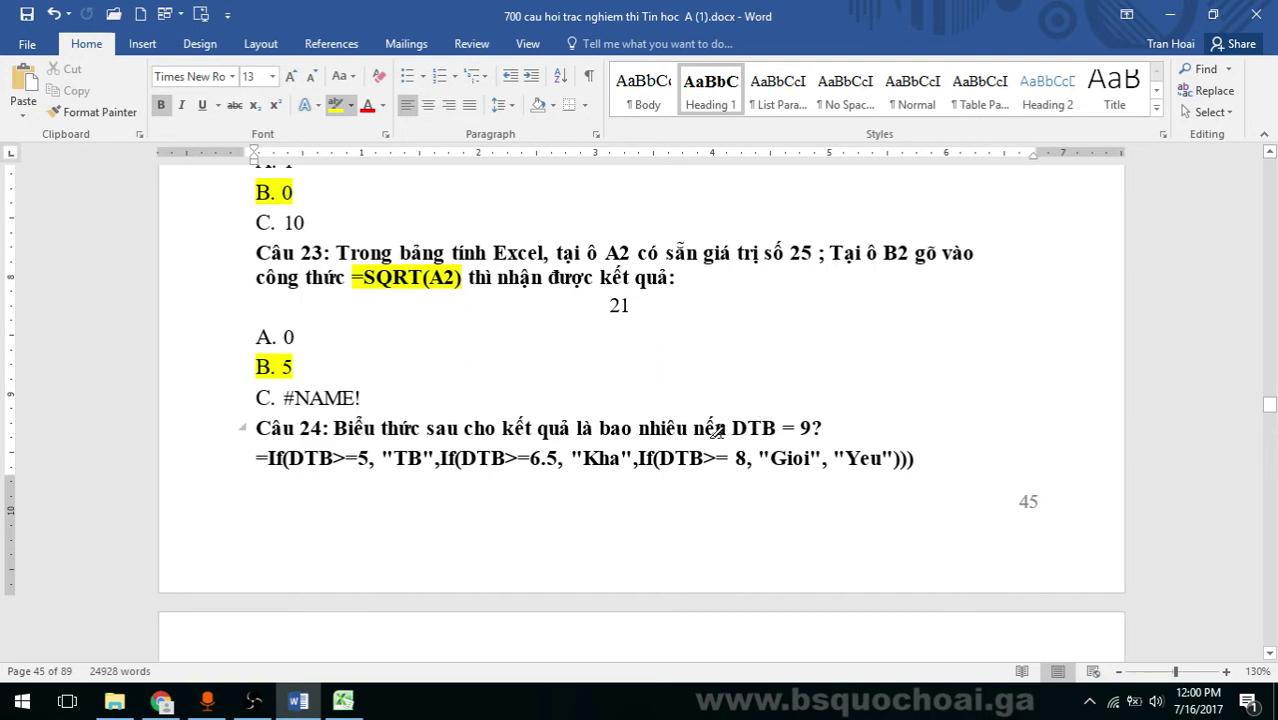
- Highlight answer C. TB for question 24 in yellow
scroll(600, 440, down, 1)
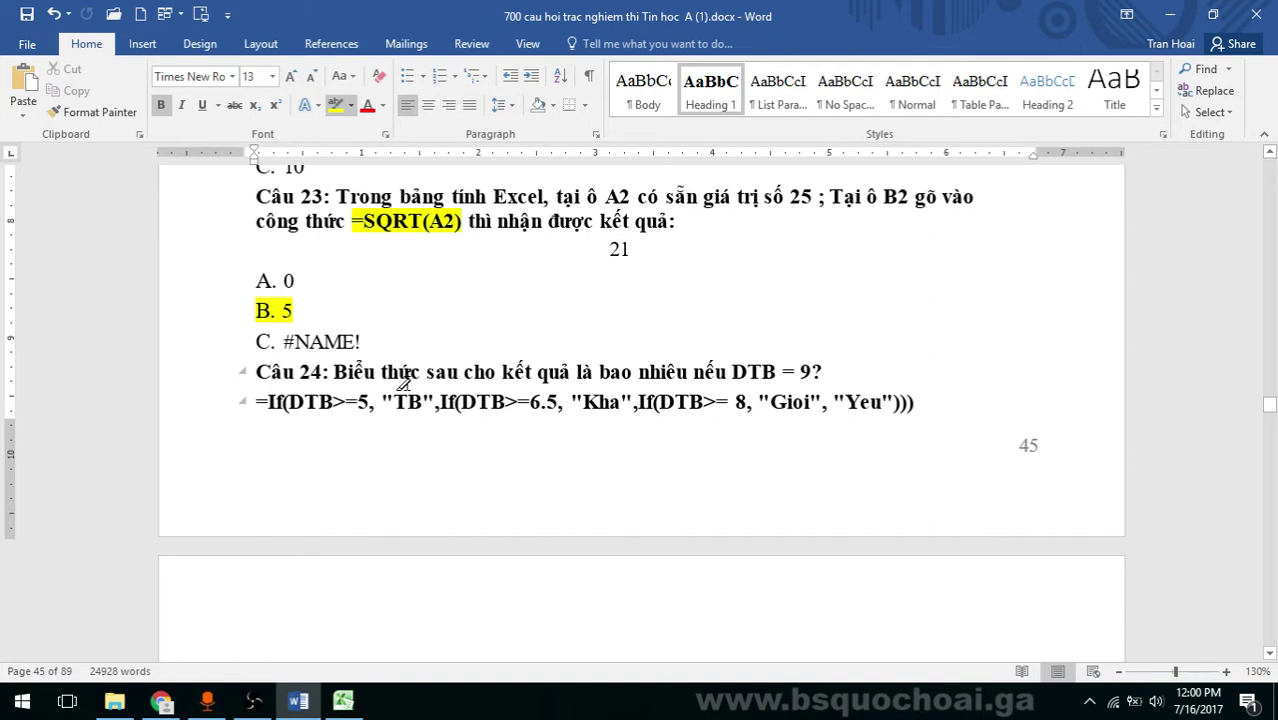
mouse_move(438, 403)
mouse_down()
mouse_move(899, 407)
mouse_move(416, 405)
mouse_move(437, 405)
mouse_up()
scroll(707, 357, down, 5)
drag(328, 466, 245, 465)
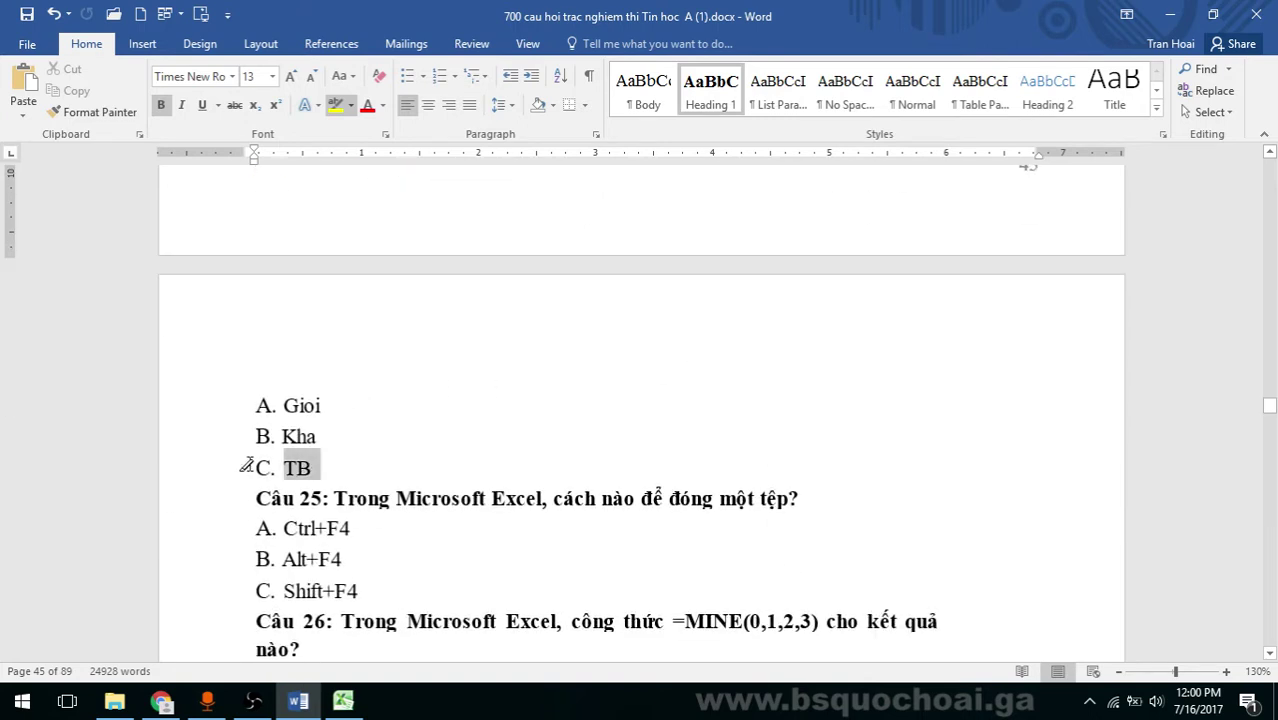
- Examine the nested IF formula in question 24, marking its inner IF part and its conditions while reading it
scroll(562, 358, up, 3)
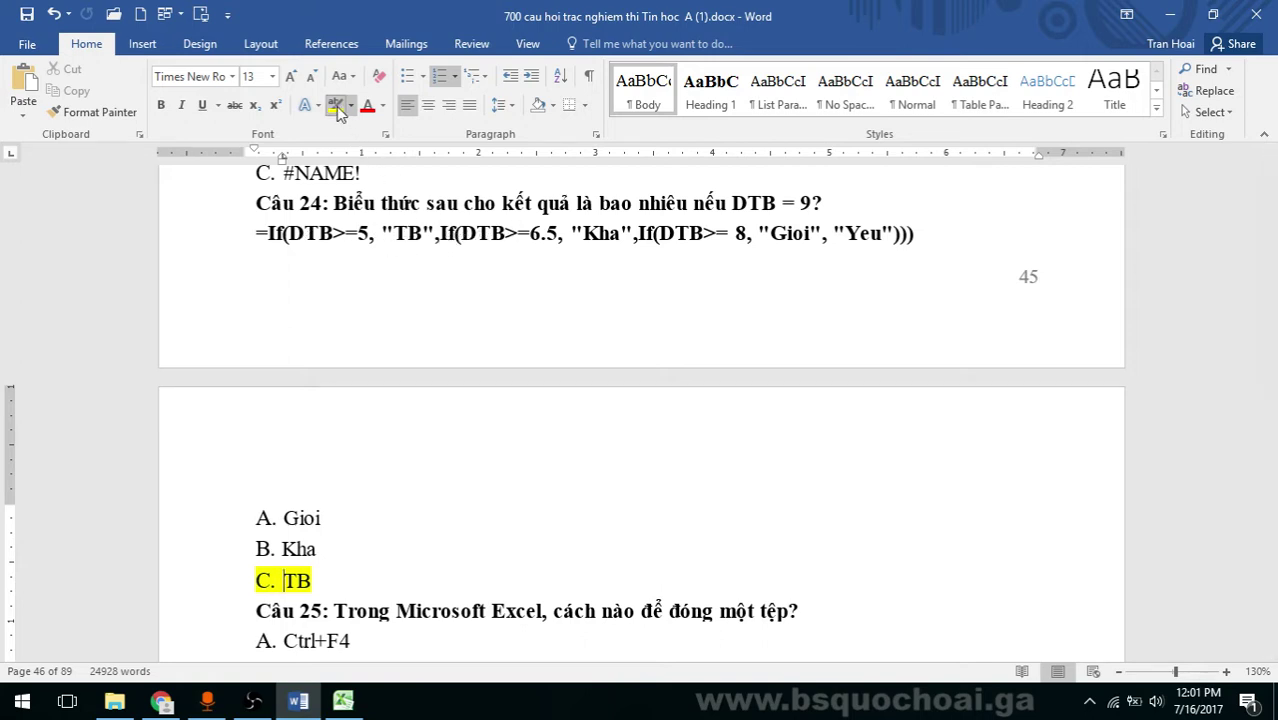
drag(441, 240, 893, 236)
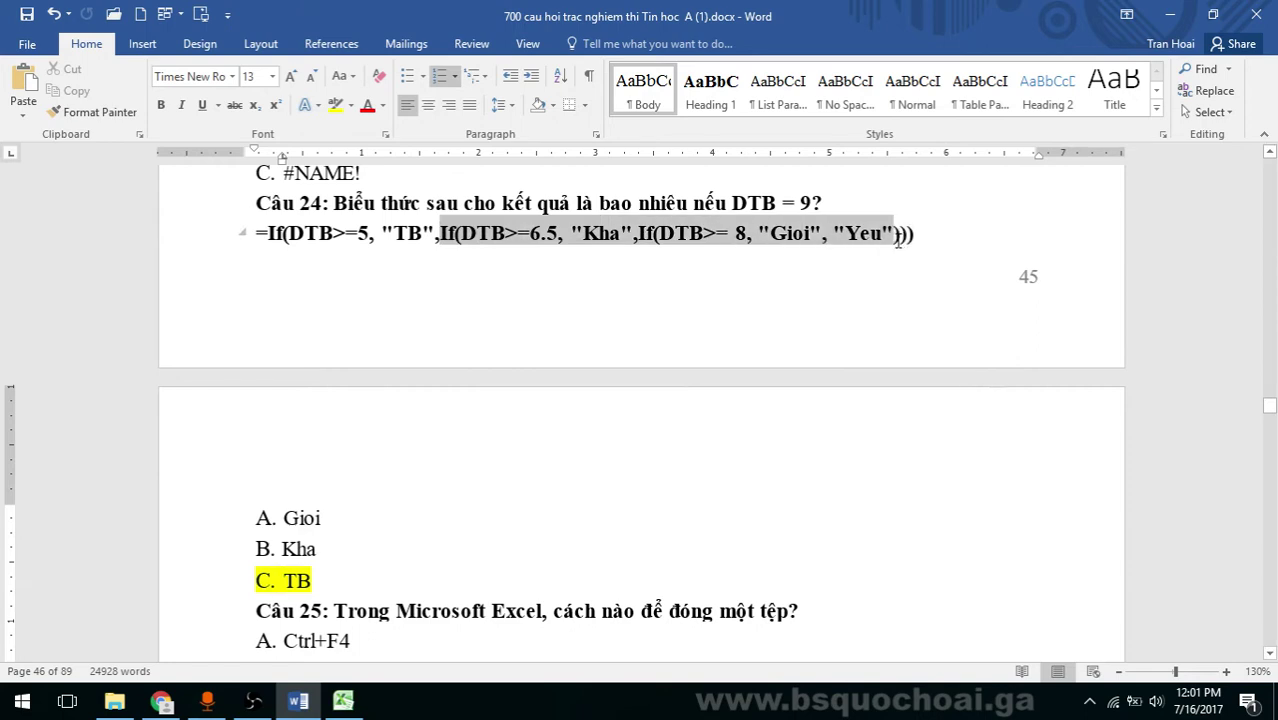
click(376, 233)
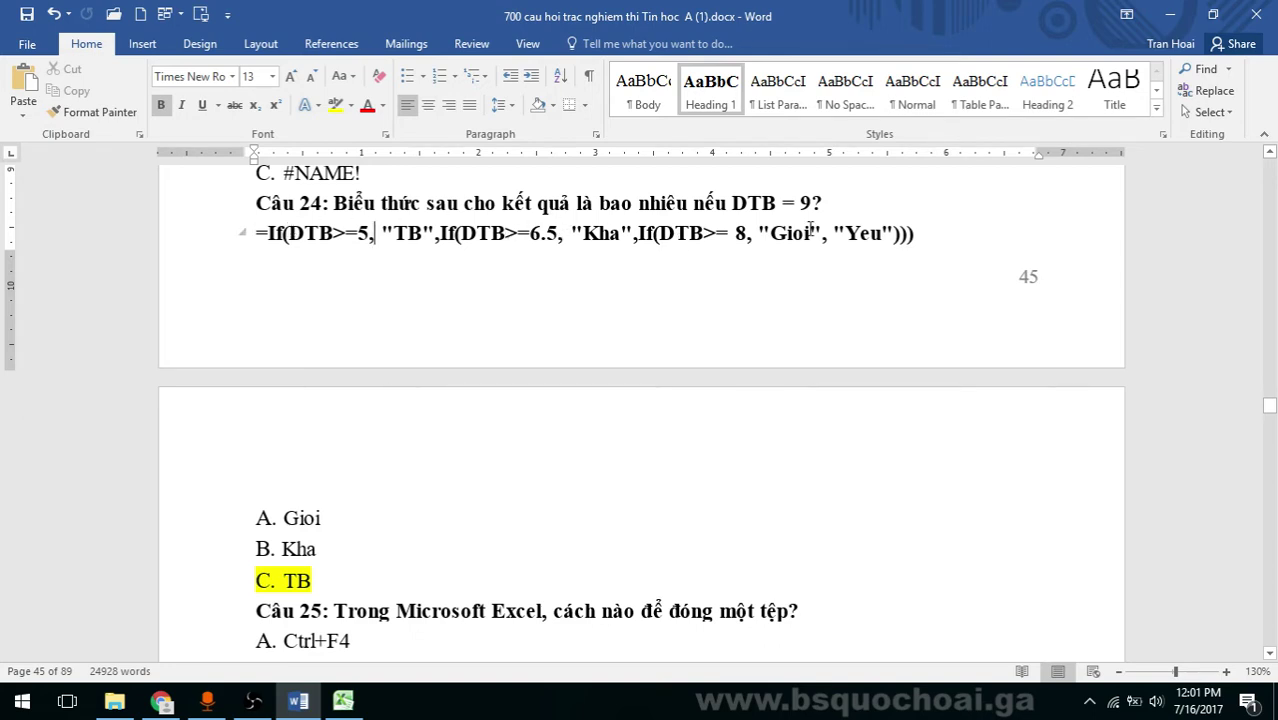
click(751, 238)
drag(922, 233, 258, 232)
click(714, 242)
click(336, 105)
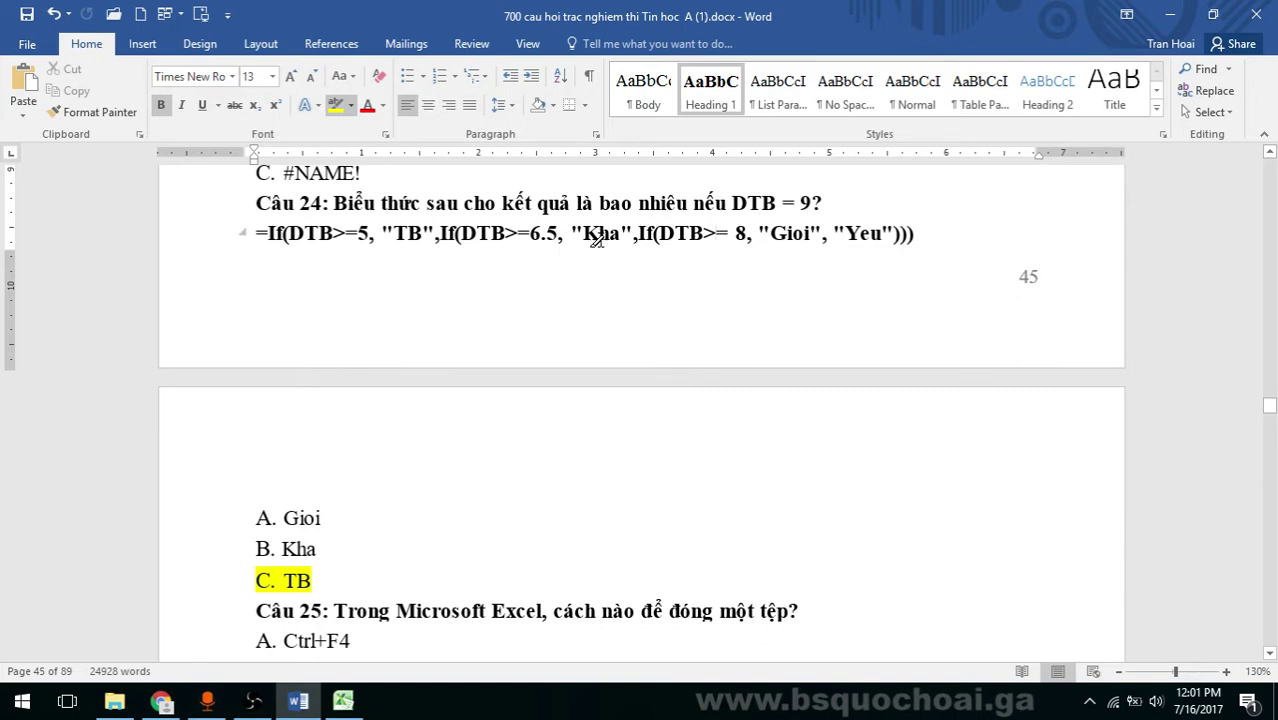
click(345, 701)
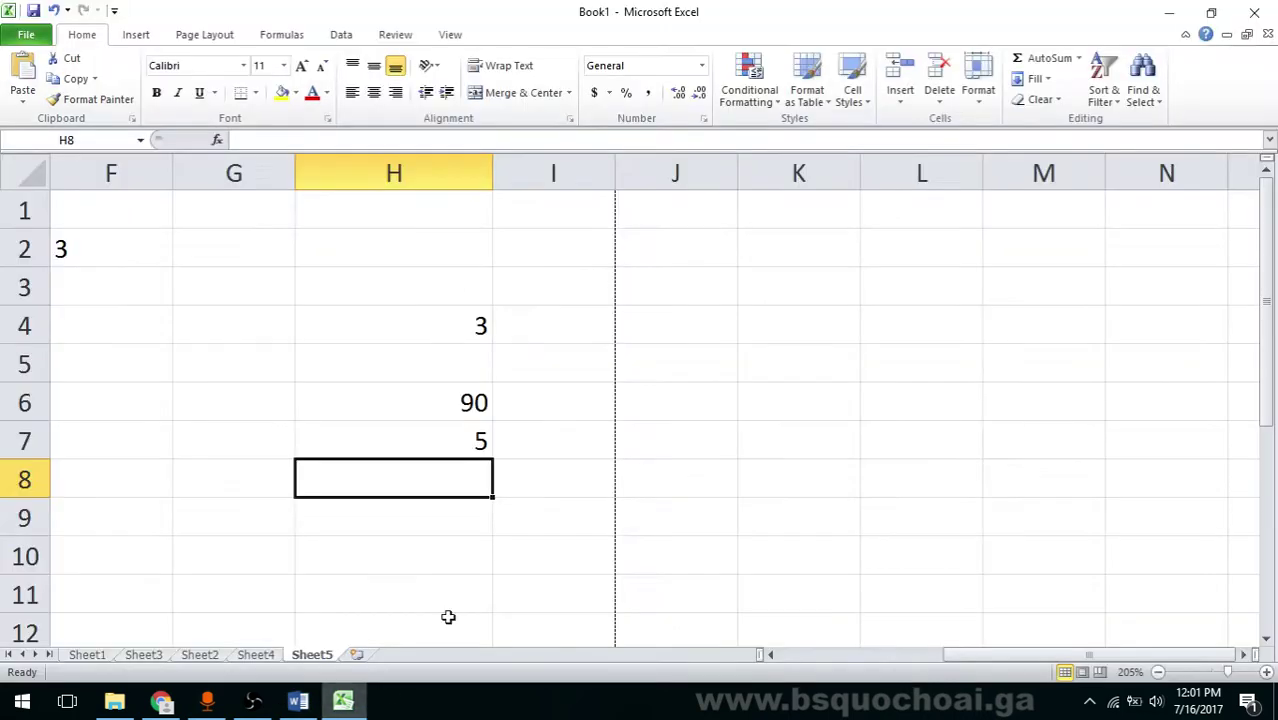
click(298, 701)
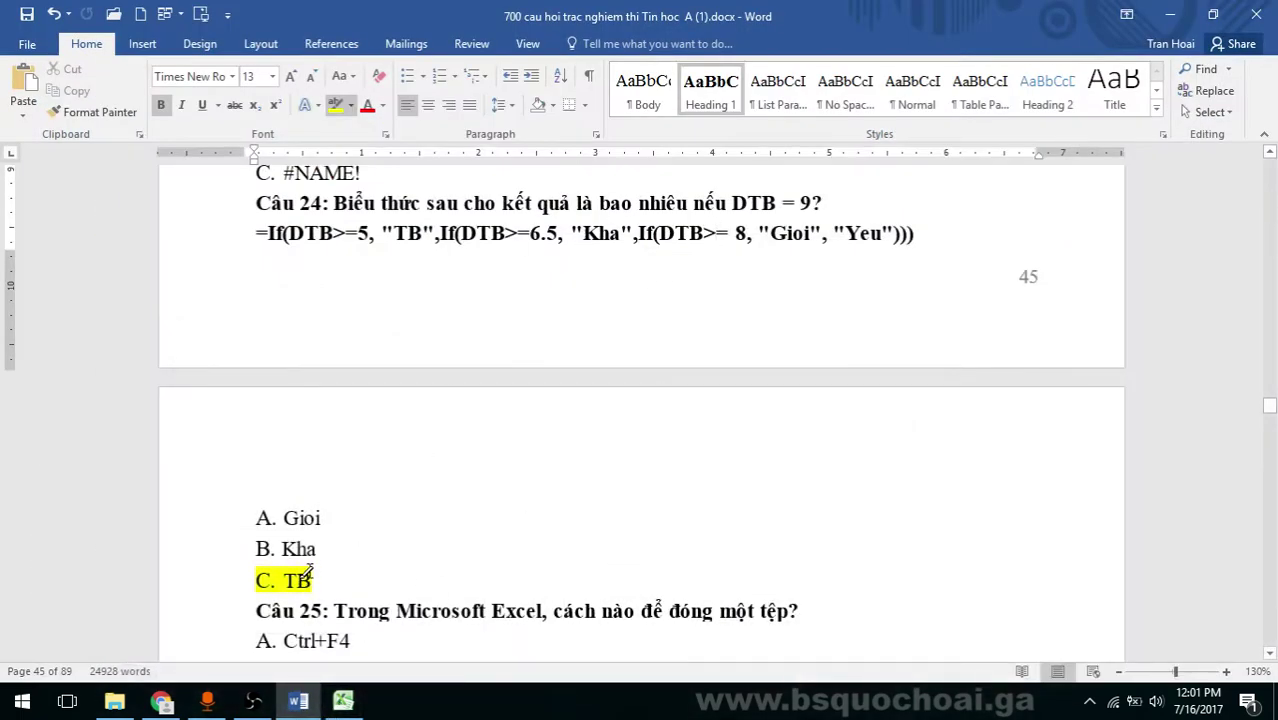
scroll(457, 465, down, 3)
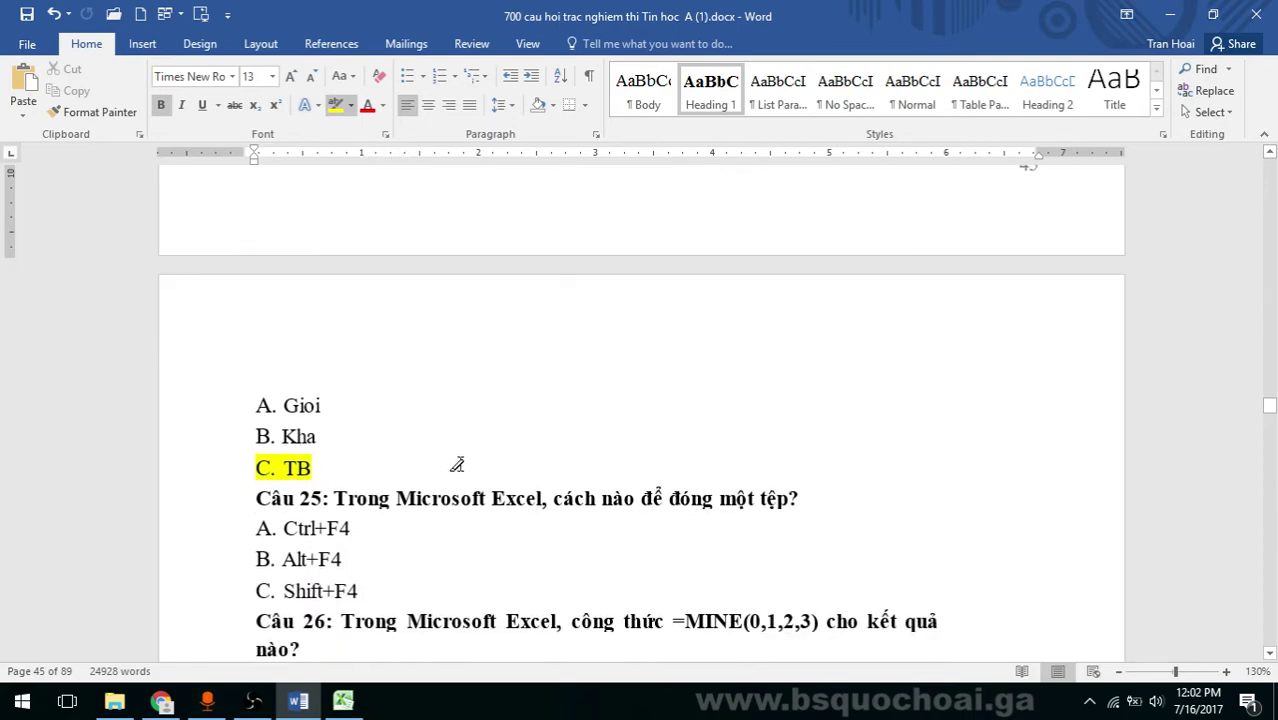
click(298, 701)
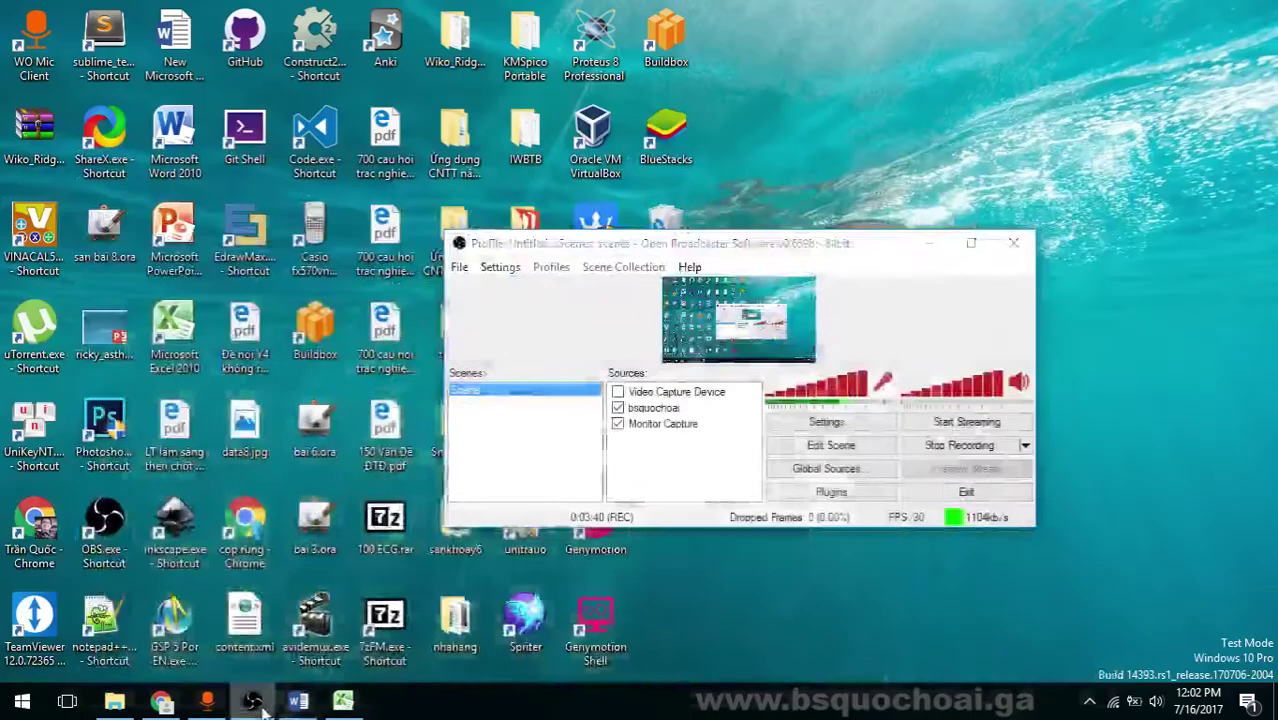
click(254, 701)
click(254, 701)
click(298, 701)
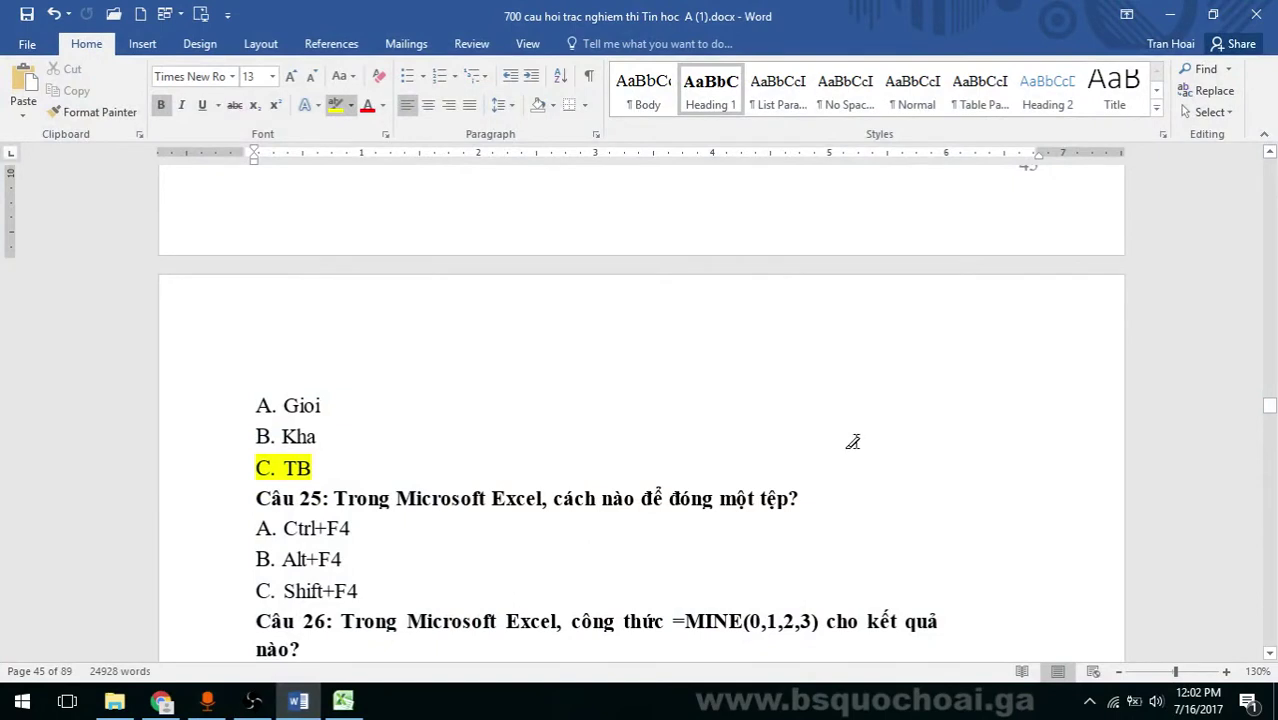
- Highlight answer B. Alt+F4 for question 25 in yellow
scroll(853, 441, down, 2)
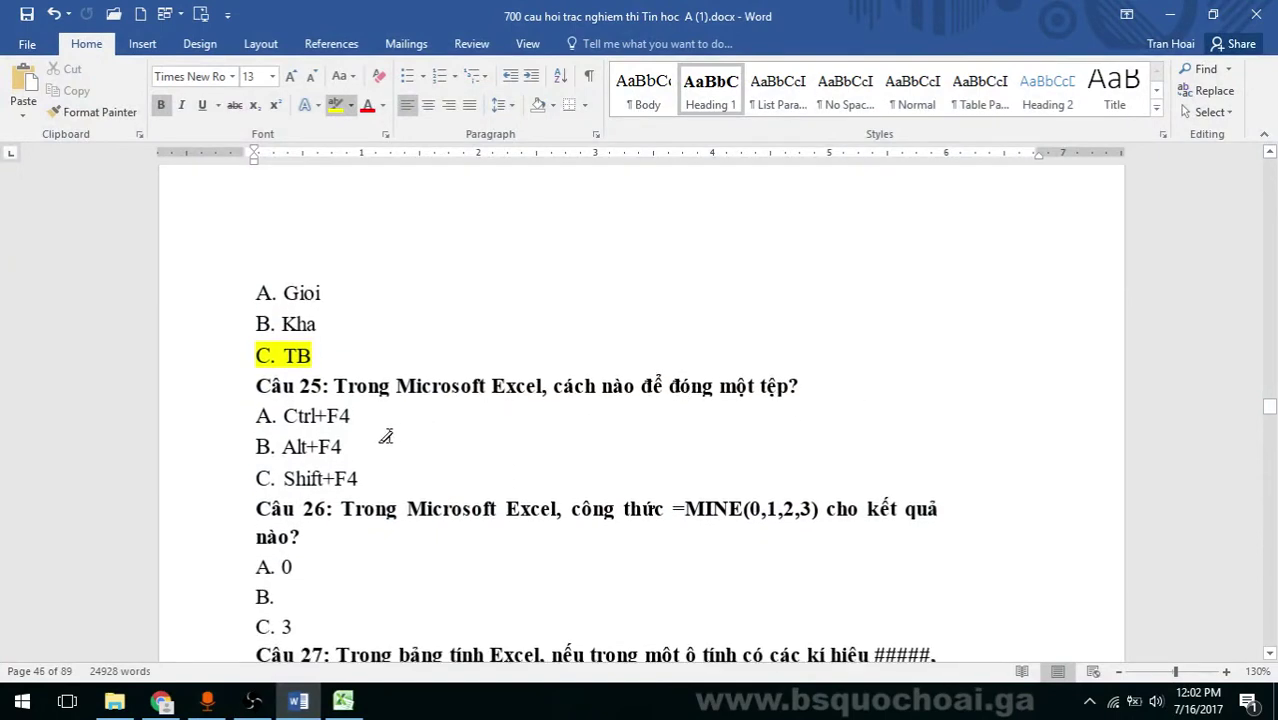
click(239, 445)
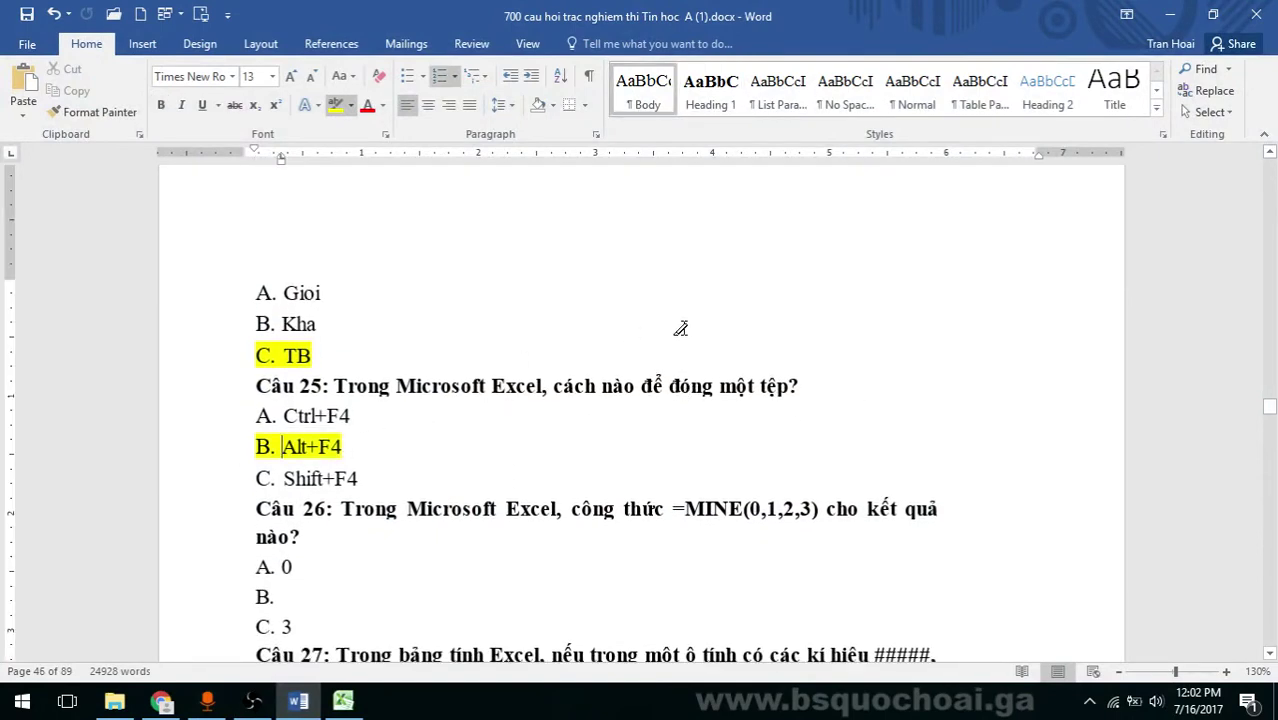
- Try the Alt+F4 close command on the Windows desktop and on the Excel workbook, cancel both prompts, and return to the Word document
scroll(678, 328, down, 2)
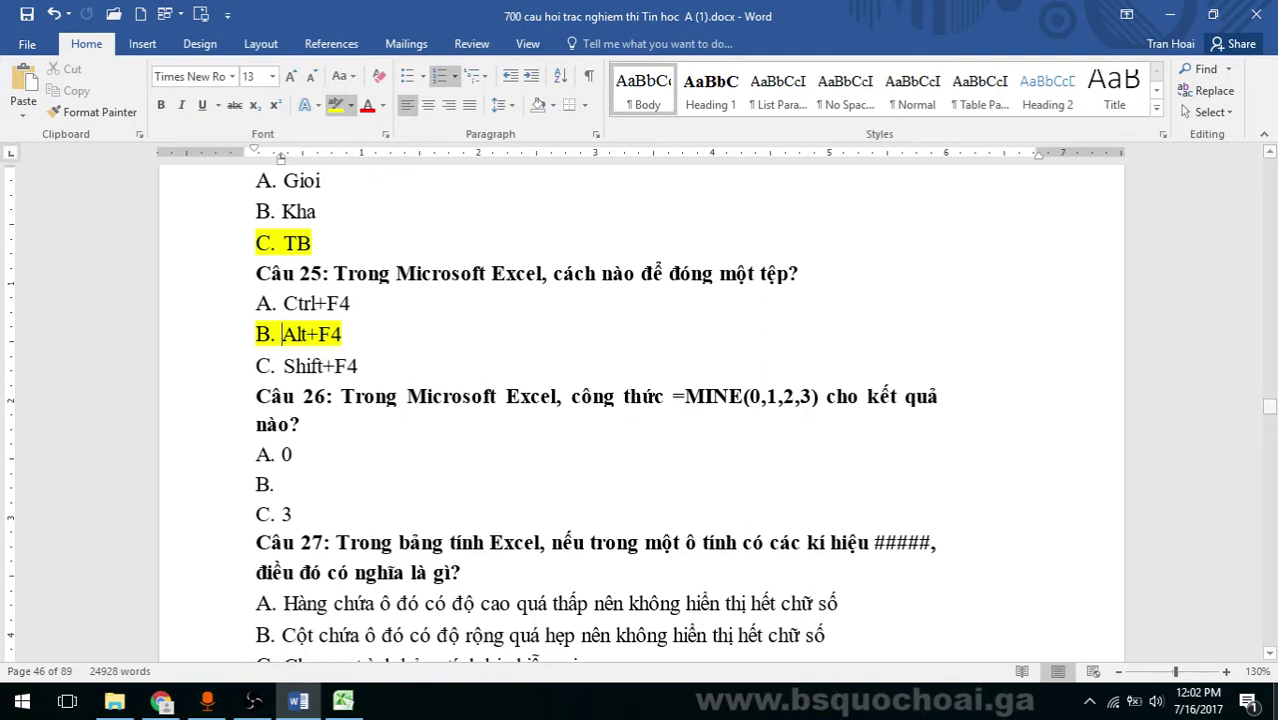
key(super+d)
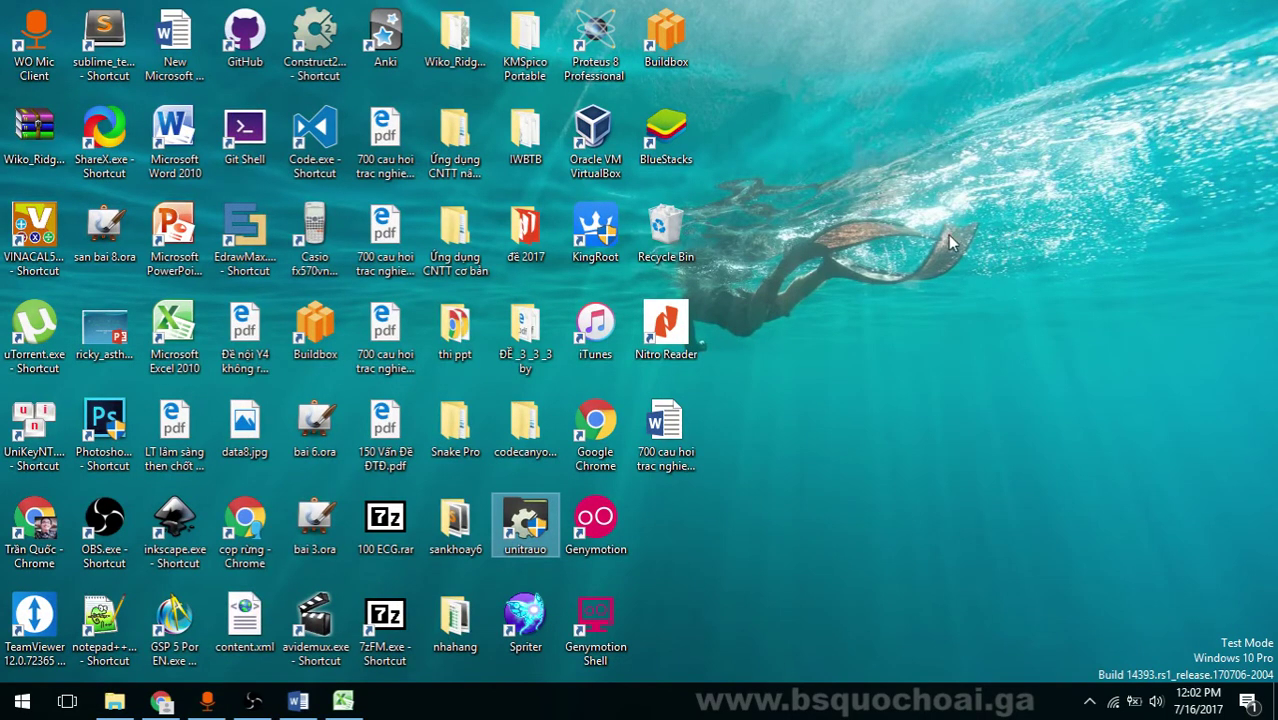
key(alt+F4)
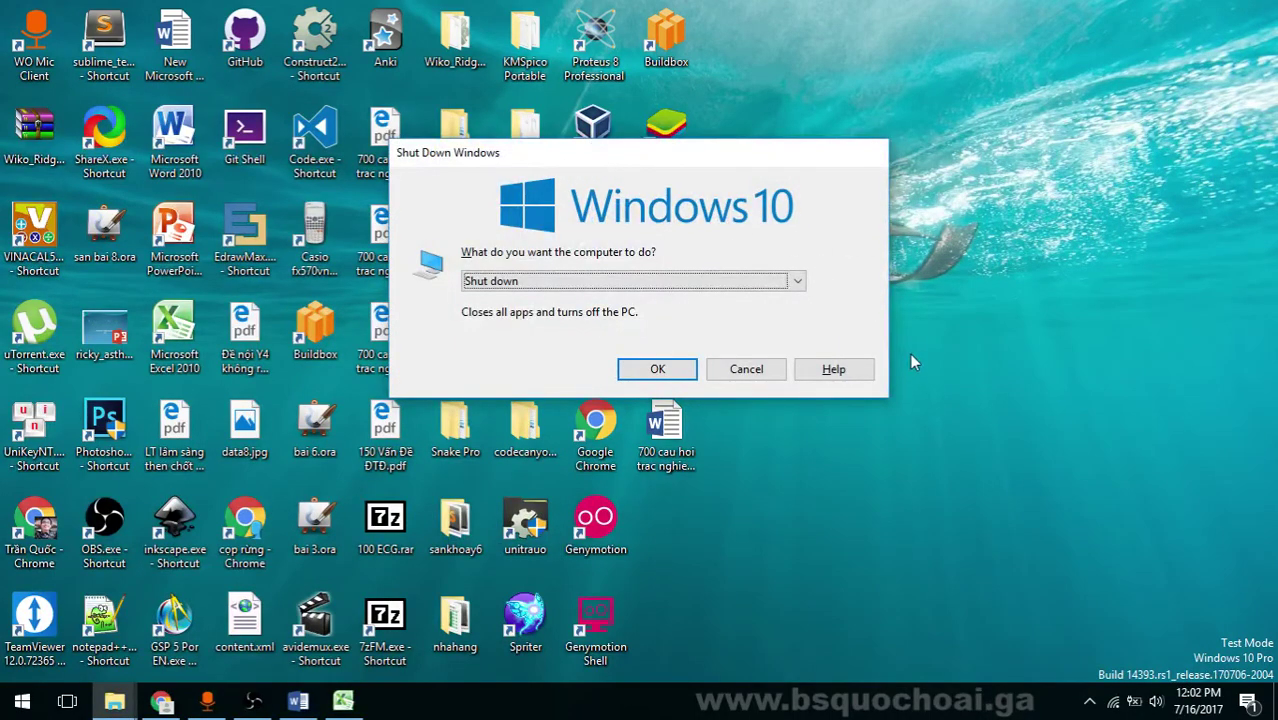
click(770, 367)
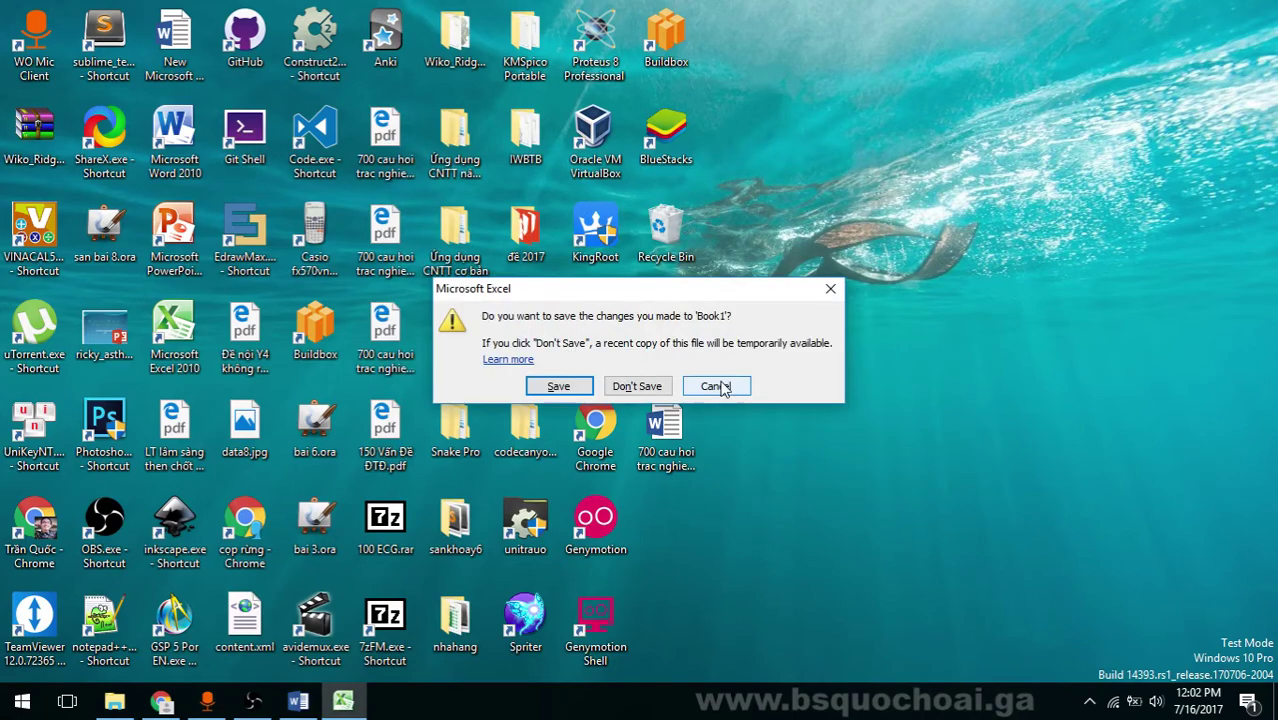
click(727, 387)
click(298, 700)
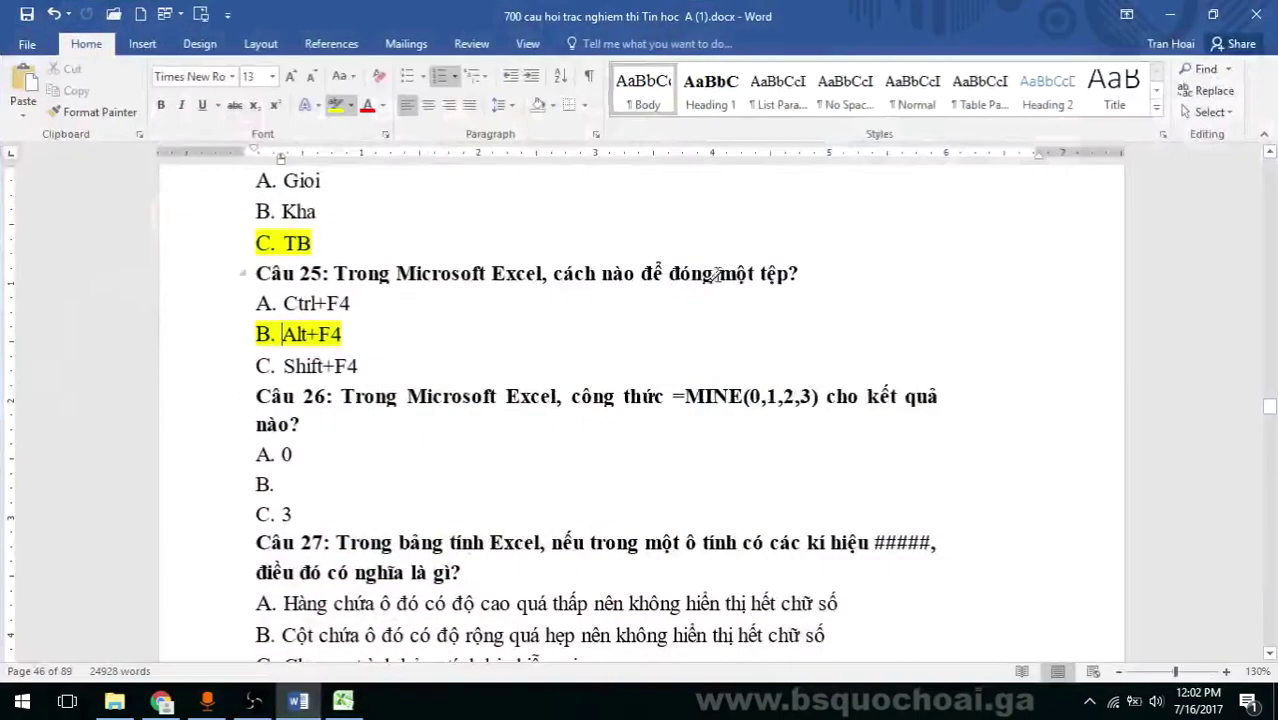
- Switch to Excel to test the function from question 26, look through the suggested function names, and enter =min in cell H8
scroll(450, 318, down, 3)
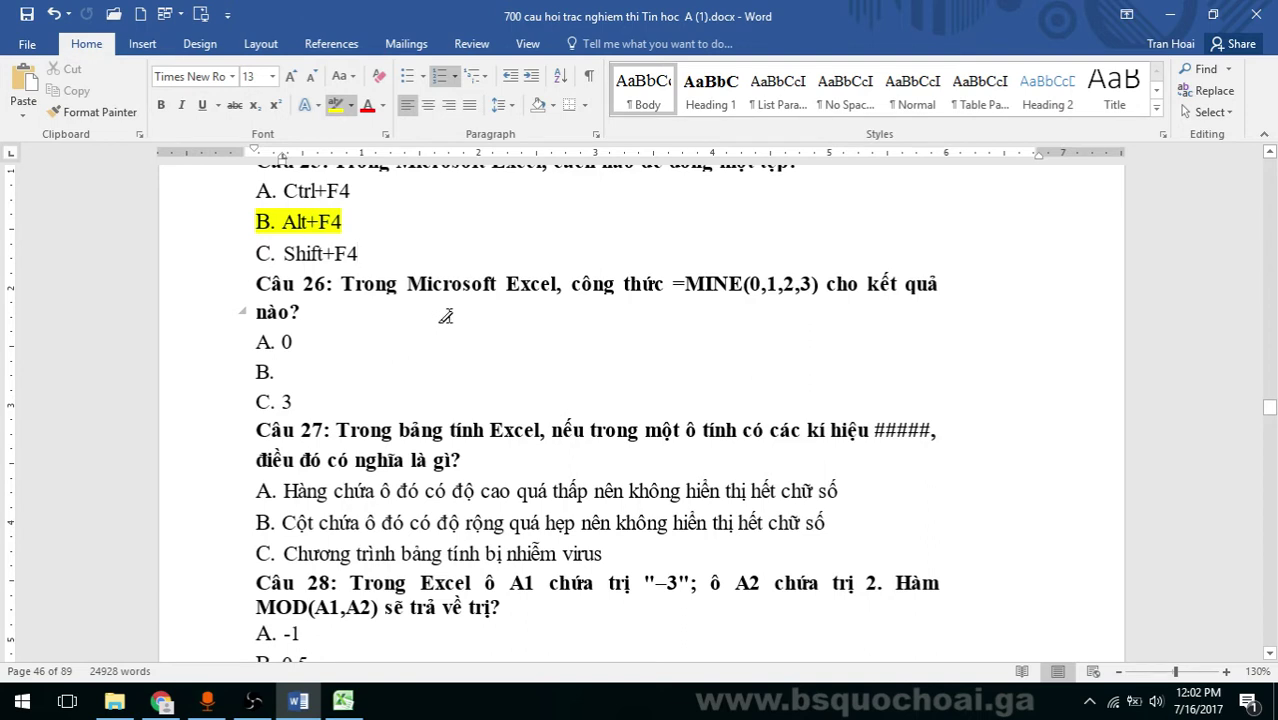
scroll(446, 316, up, 3)
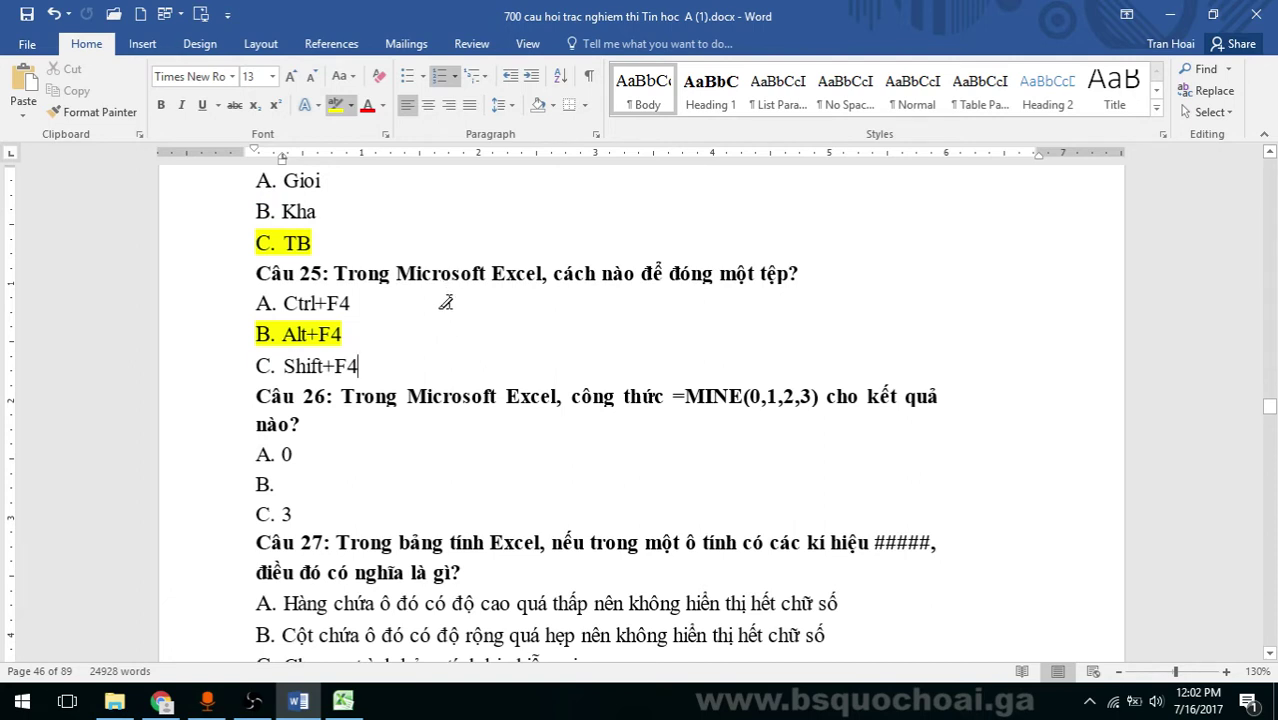
scroll(446, 302, down, 3)
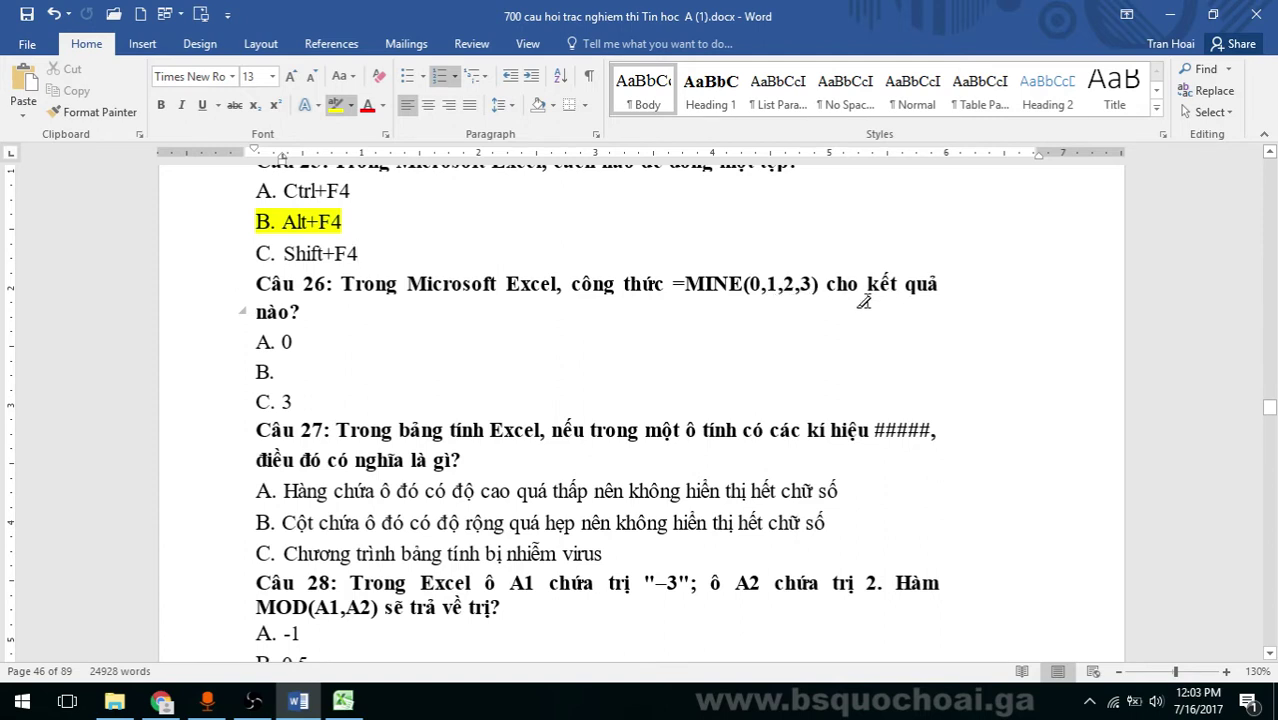
click(343, 700)
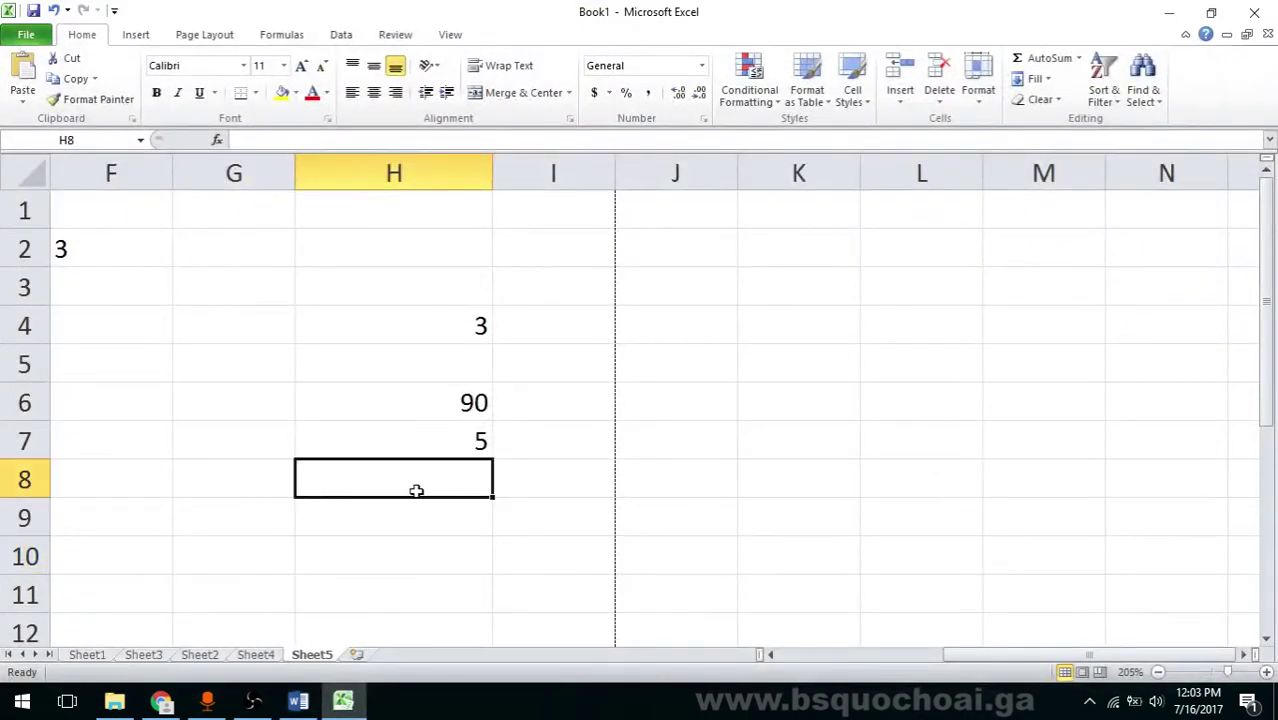
text(=mine)
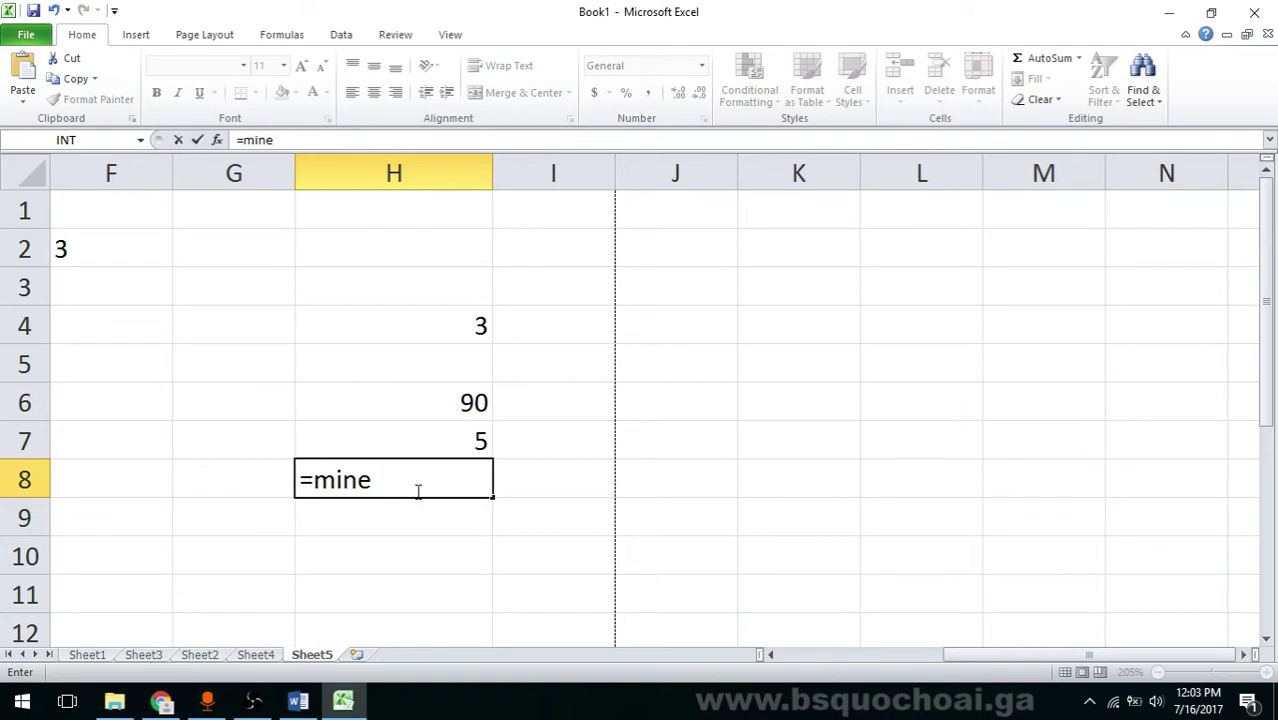
key(BackSpace)
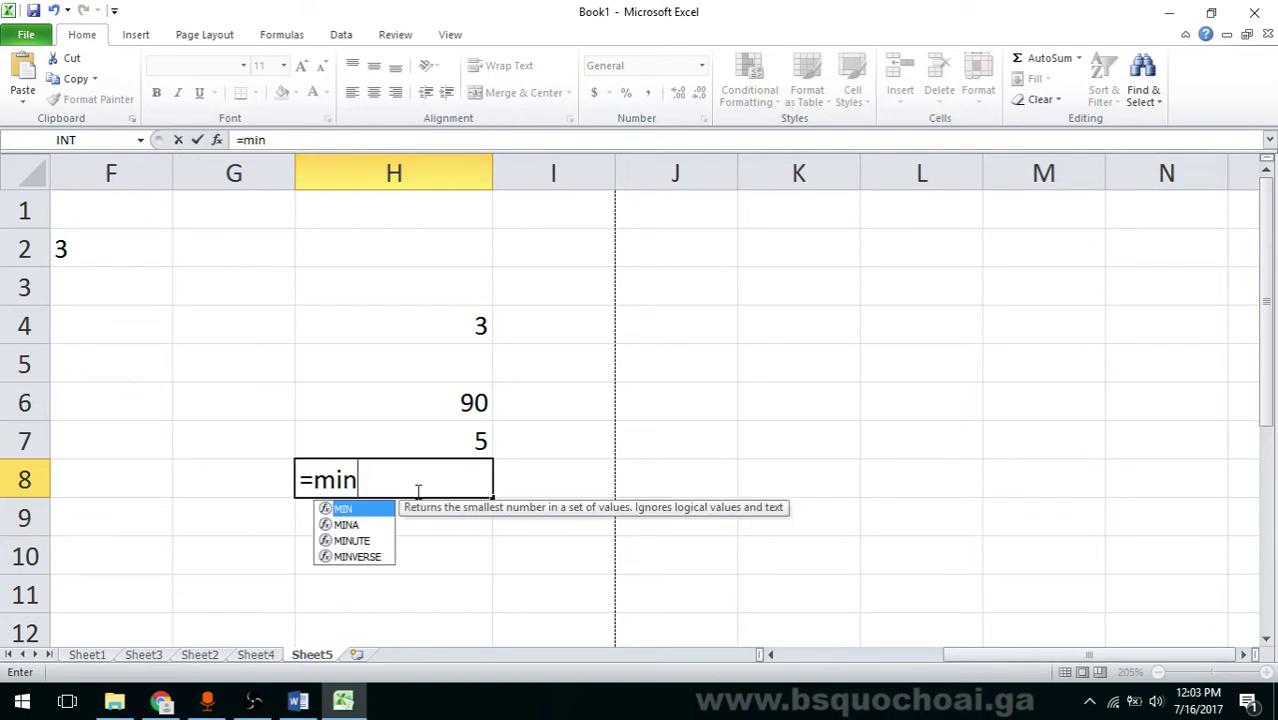
click(346, 524)
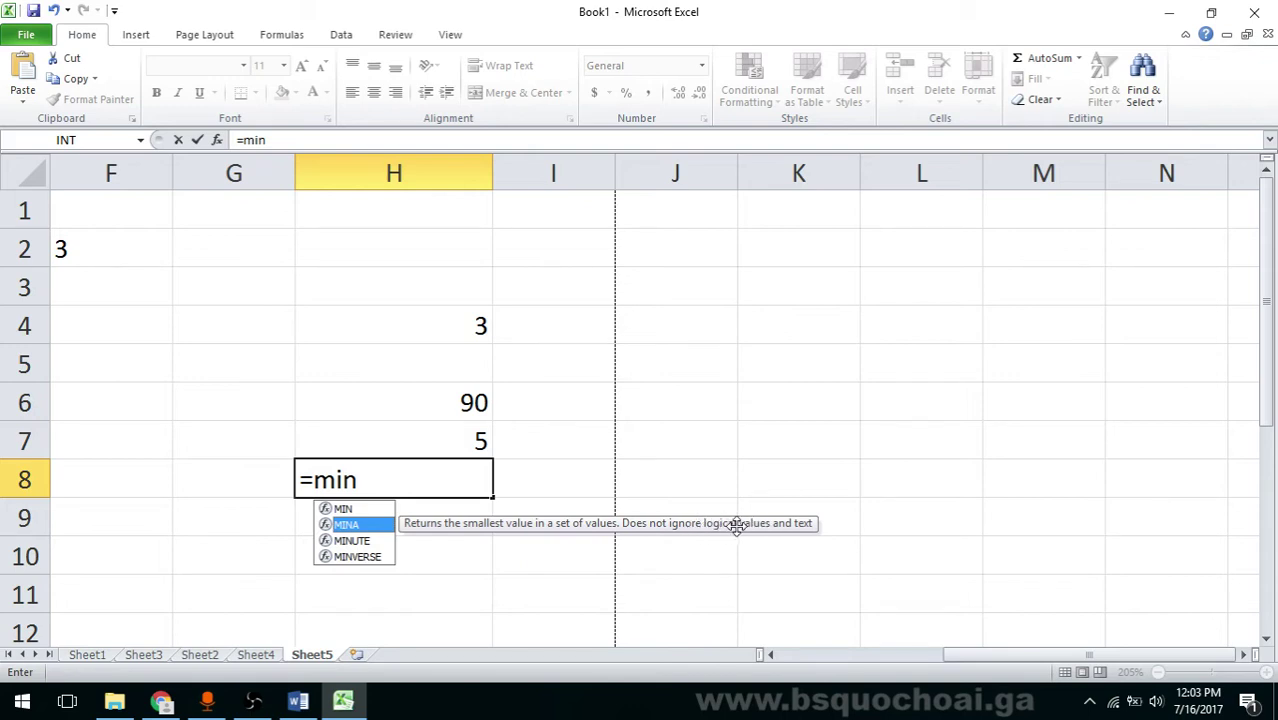
click(545, 424)
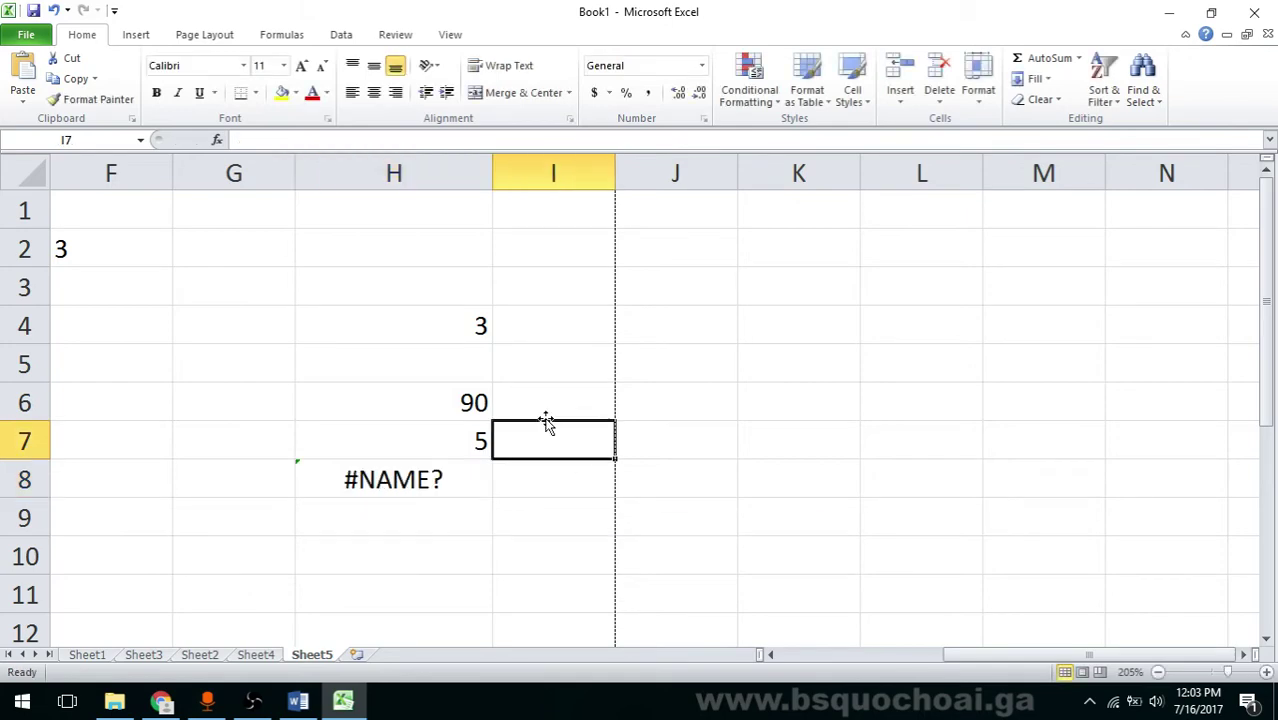
- Check the spelling of MINE in question 26 in Word, then change the formula in Excel cell H8 to =mine()
click(298, 700)
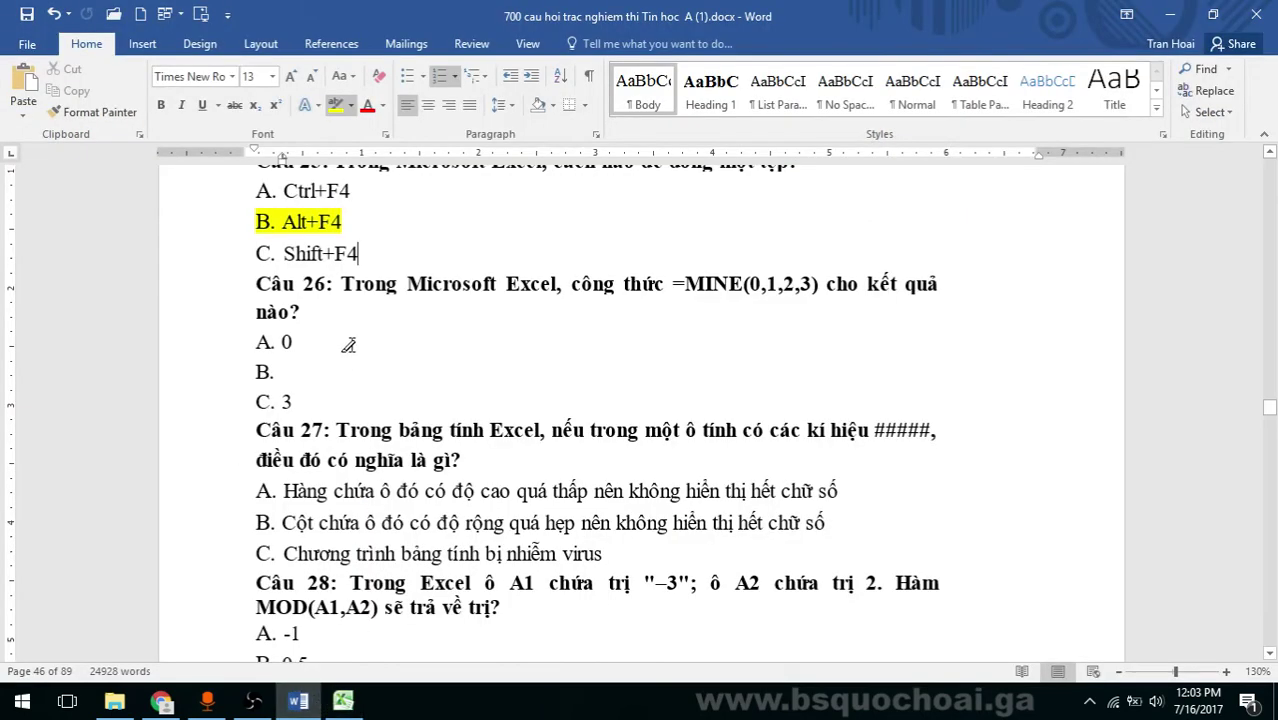
click(737, 290)
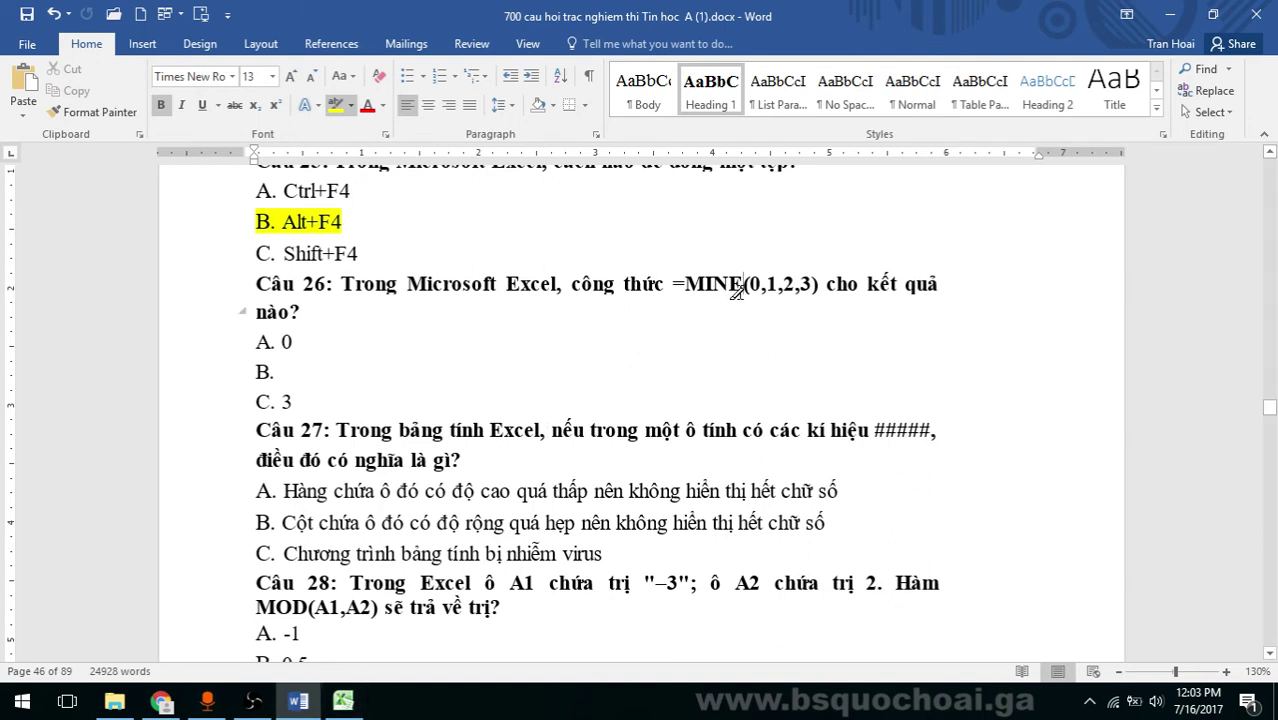
click(343, 700)
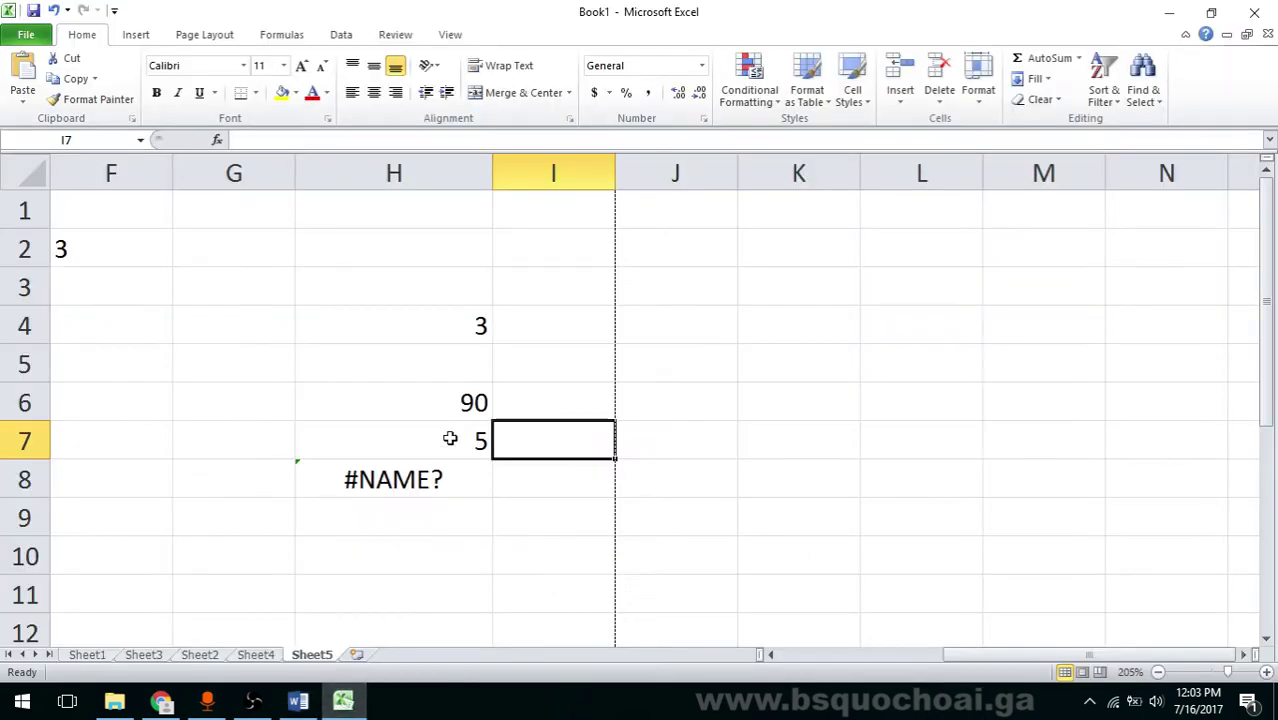
click(455, 474)
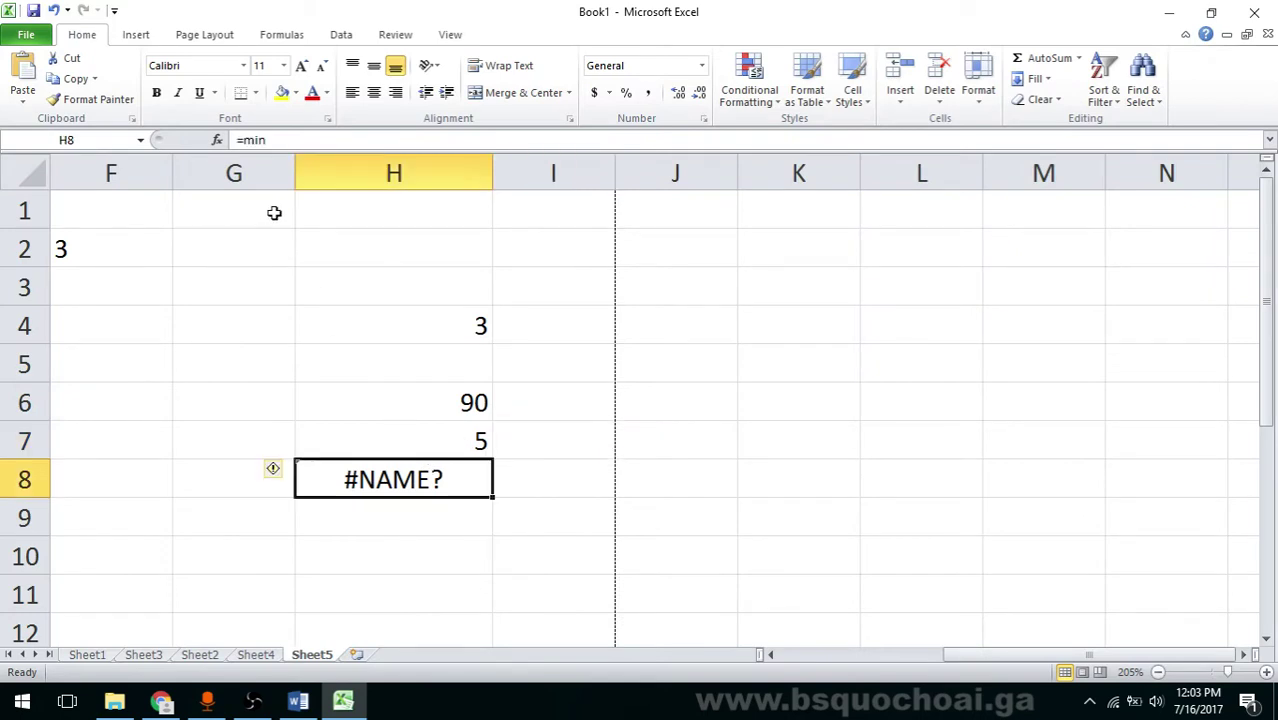
click(303, 143)
text(e())
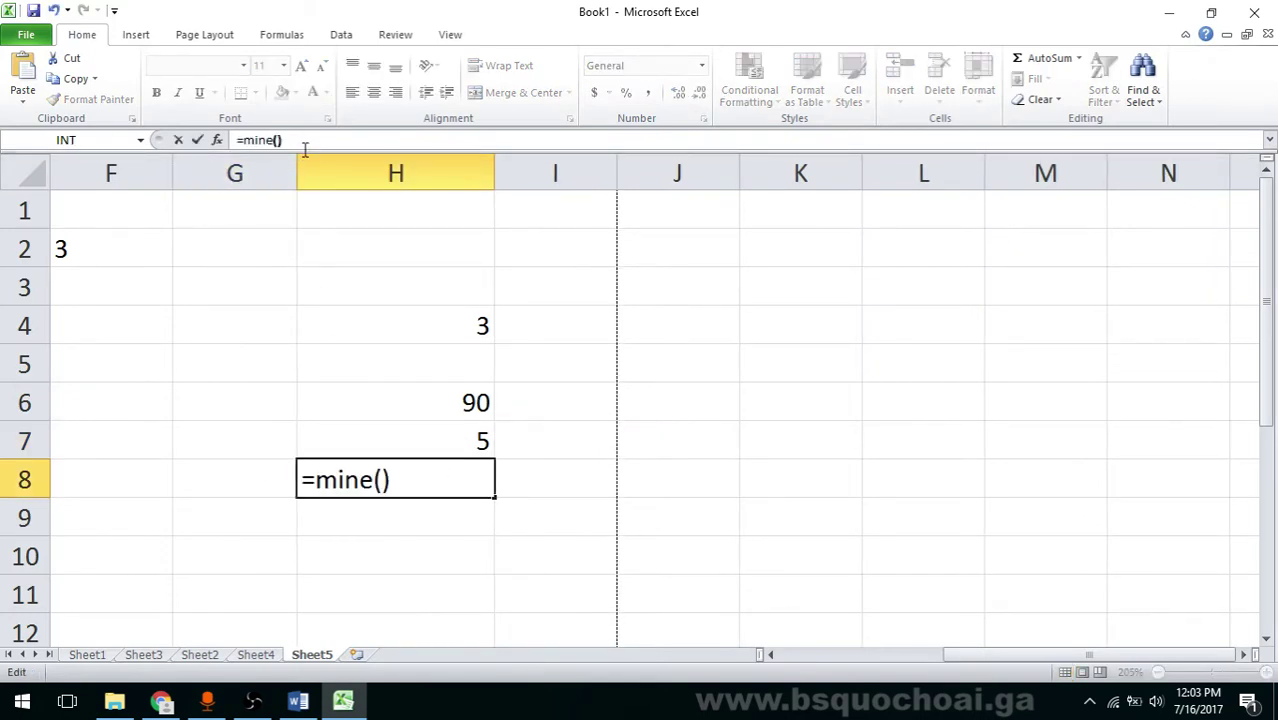
key(Return)
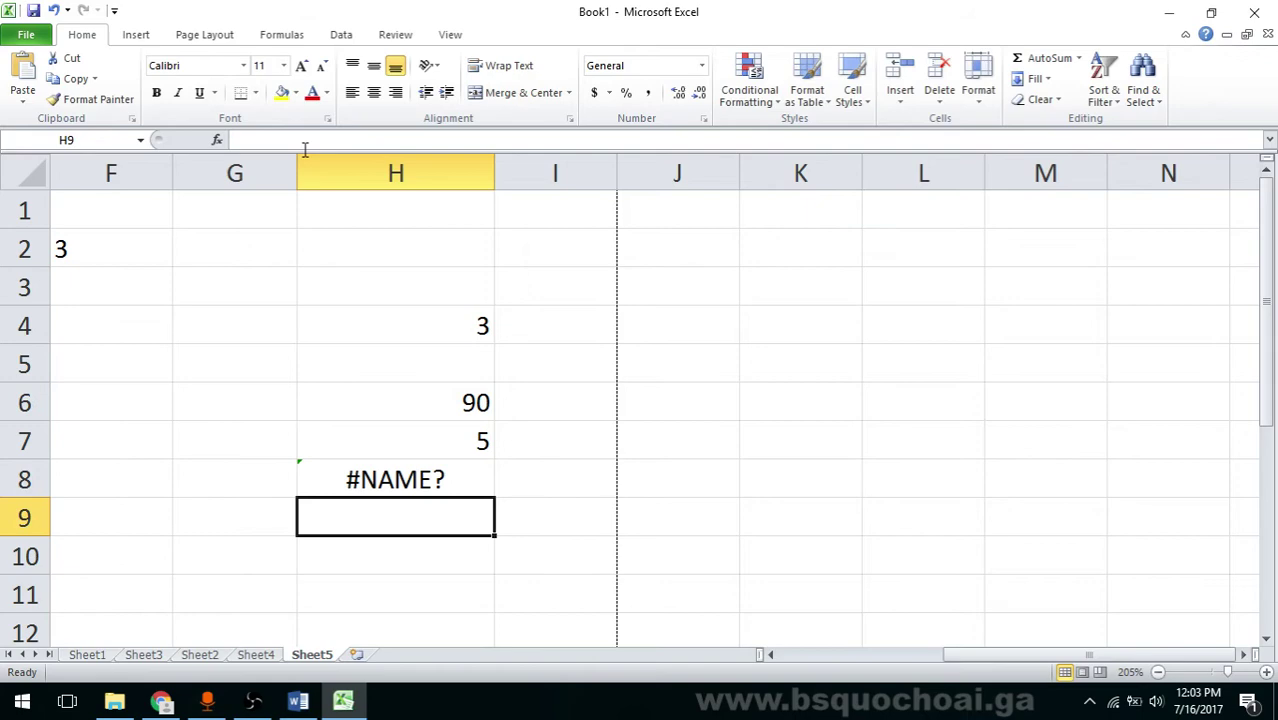
click(472, 476)
- In the Word document, highlight answer A. 0 for question 26 in yellow and correct MINE to MIN in the question's formula
key(alt+Tab)
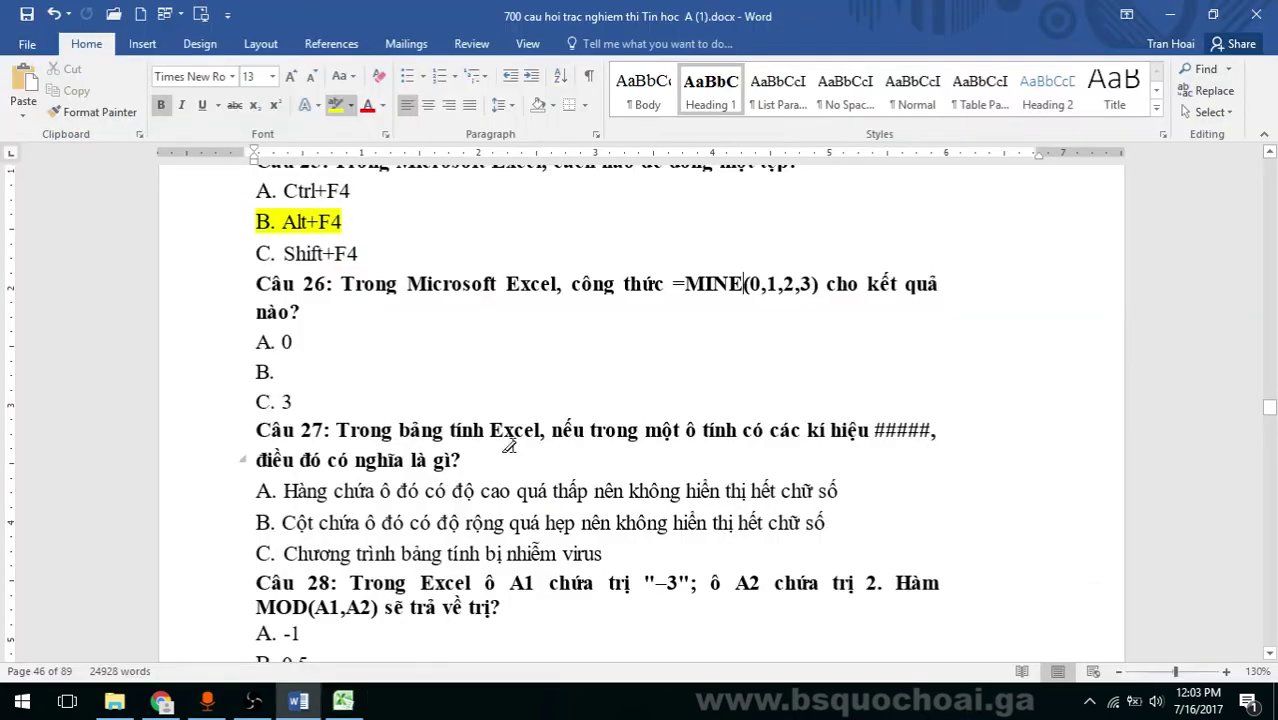
drag(292, 342, 256, 342)
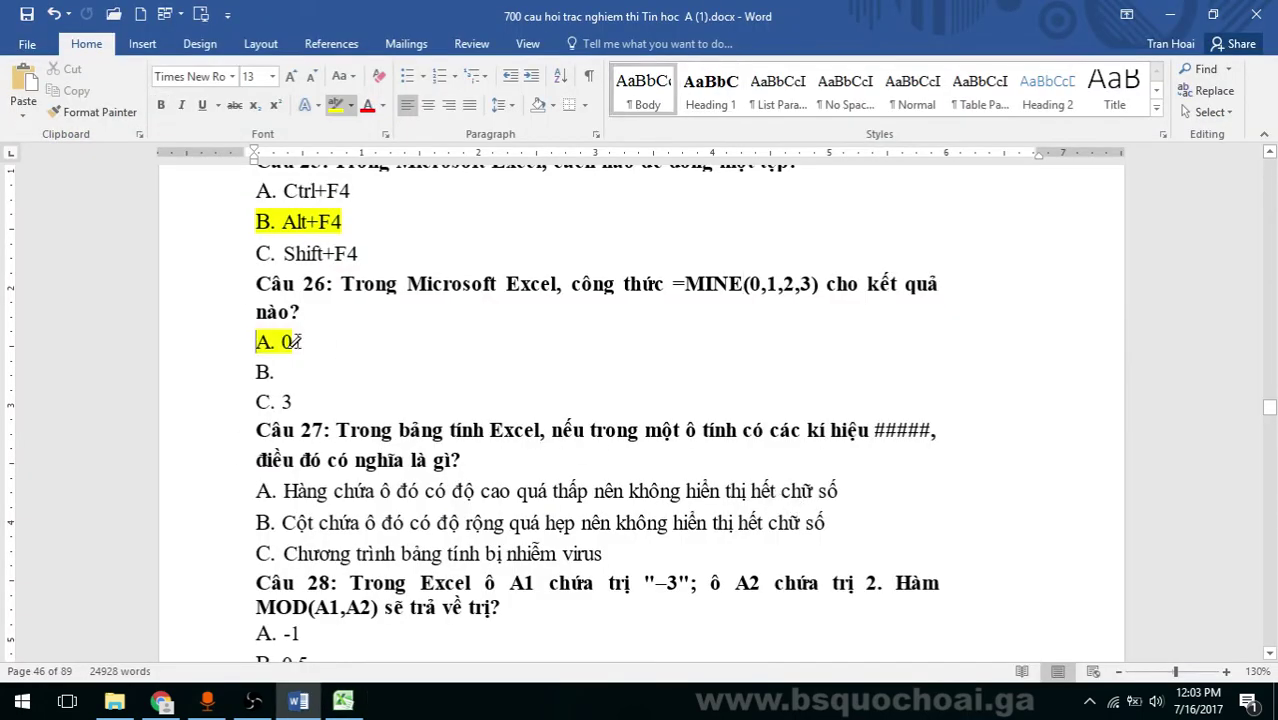
click(737, 287)
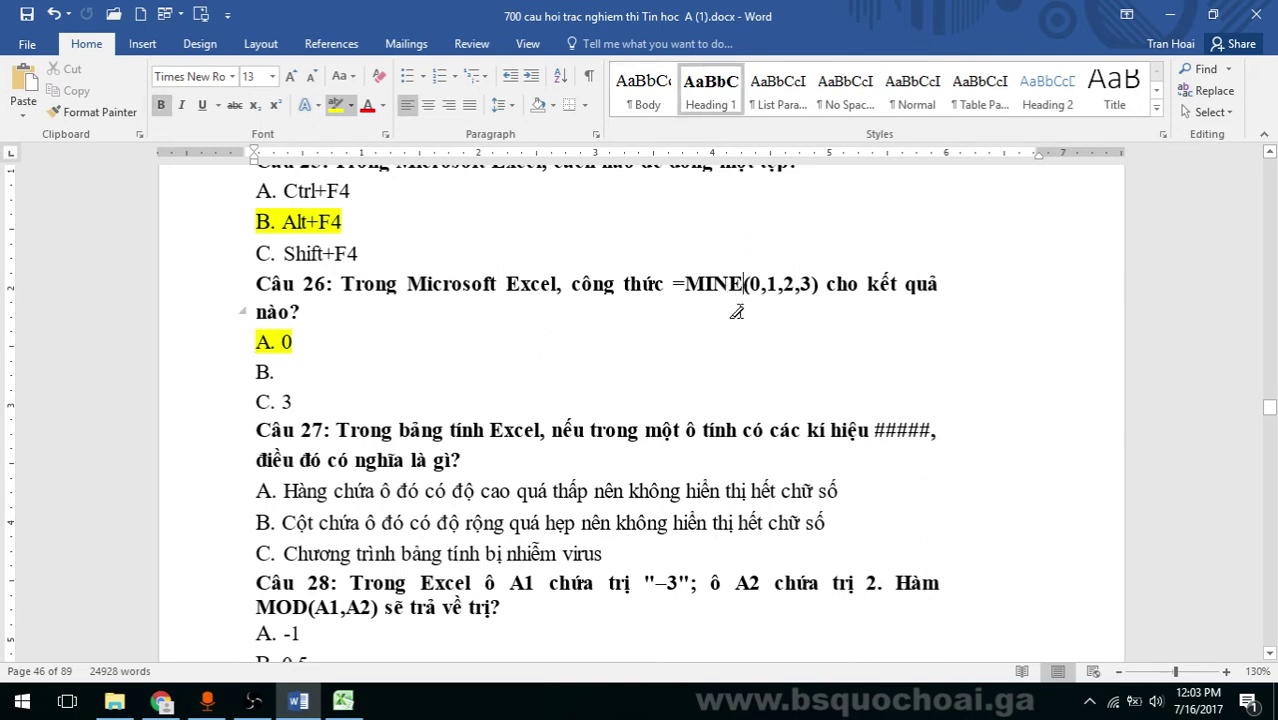
key(BackSpace)
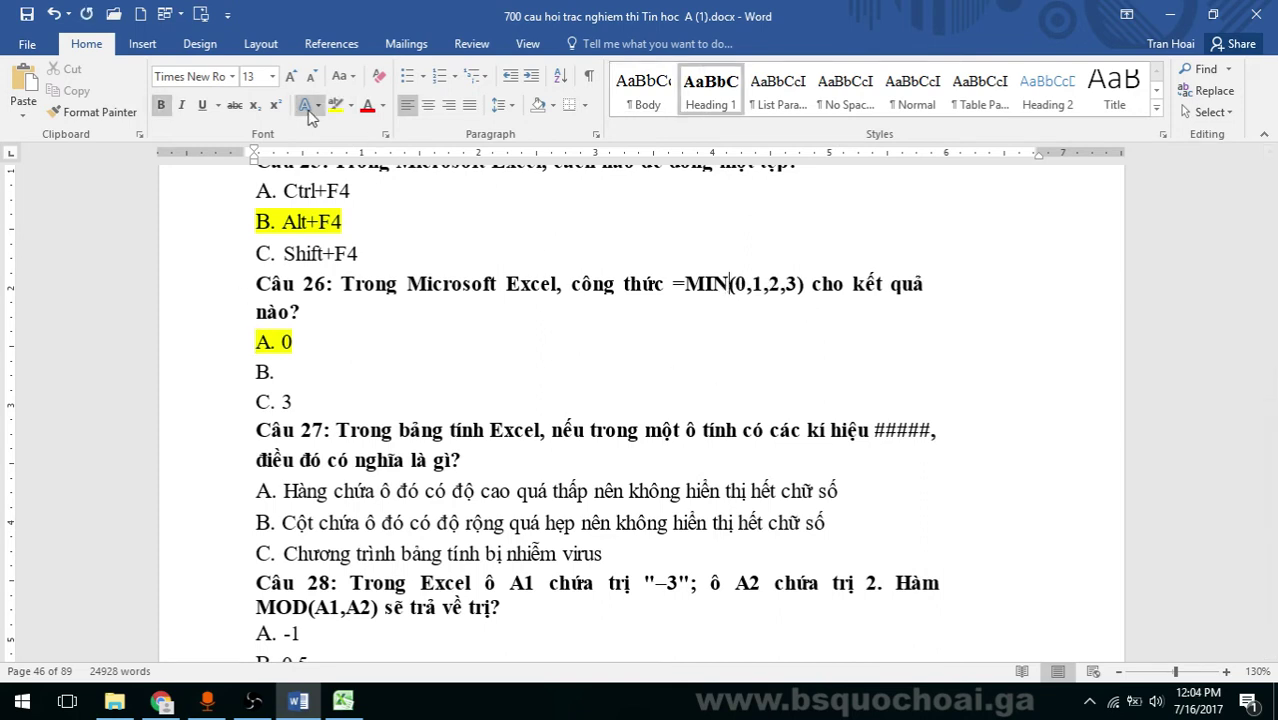
- Highlight answer B for question 27, about the column being too narrow, in yellow
click(336, 104)
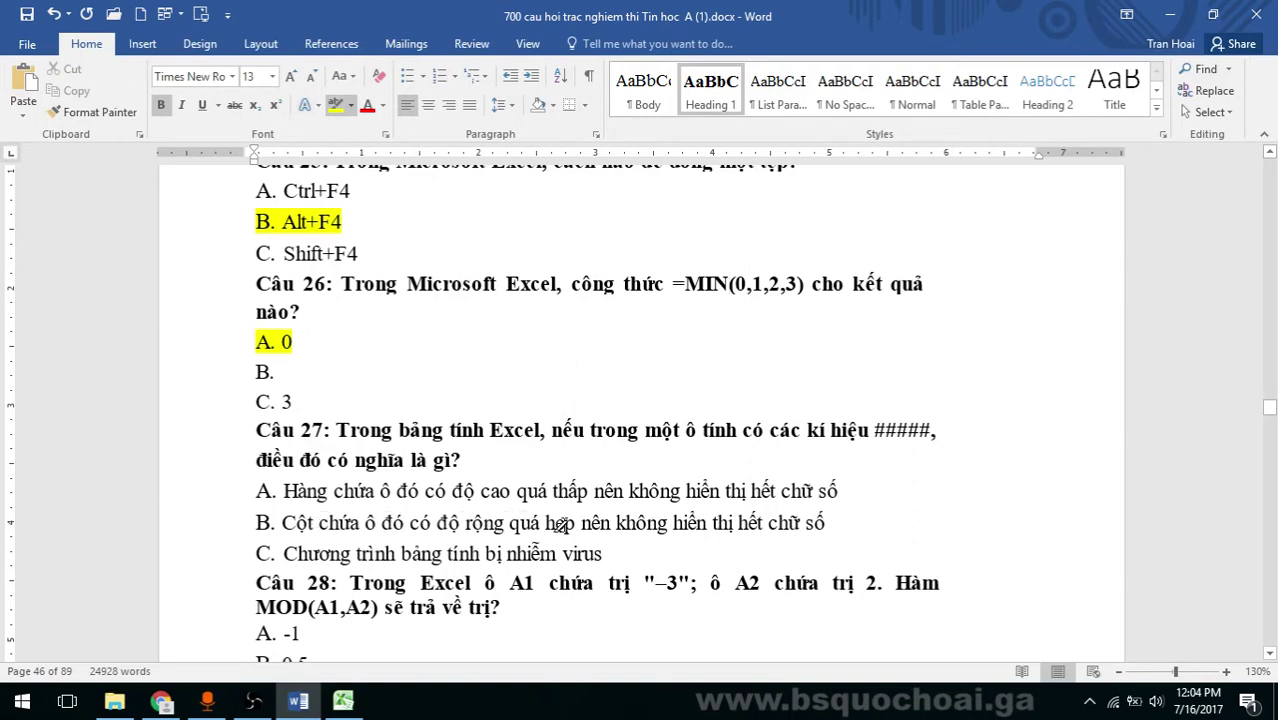
drag(836, 526, 272, 524)
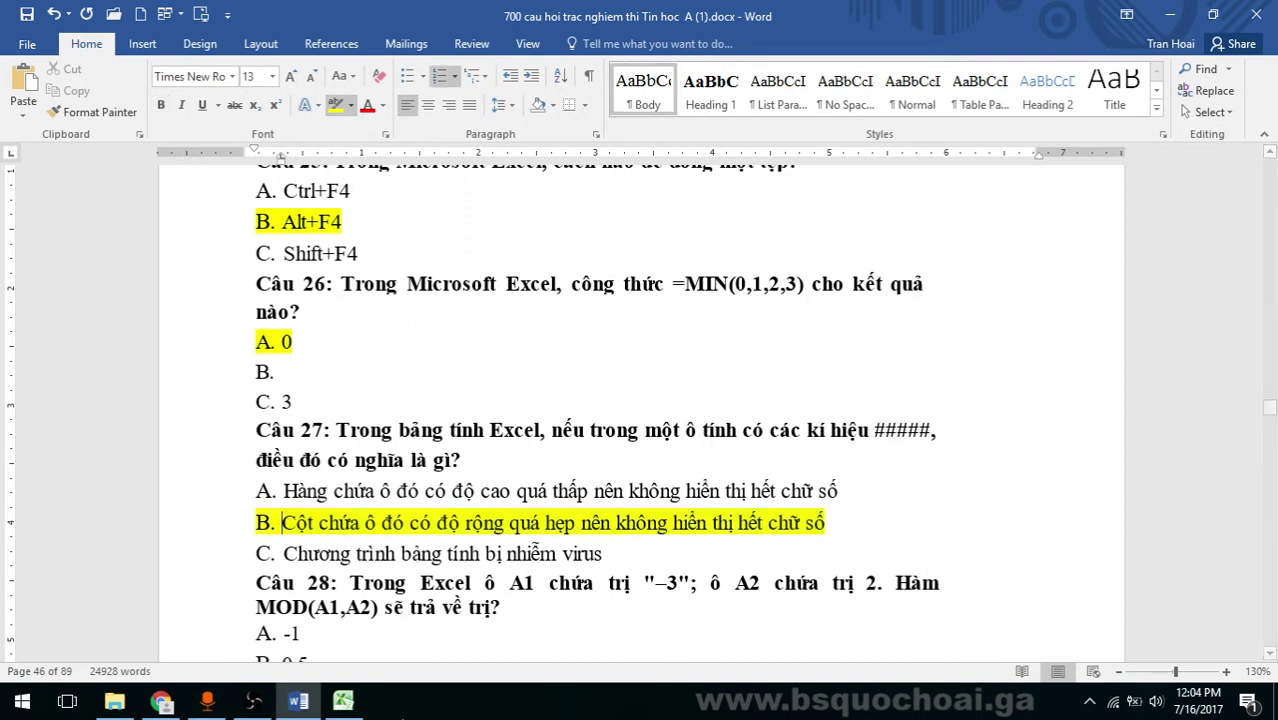
click(358, 703)
click(455, 404)
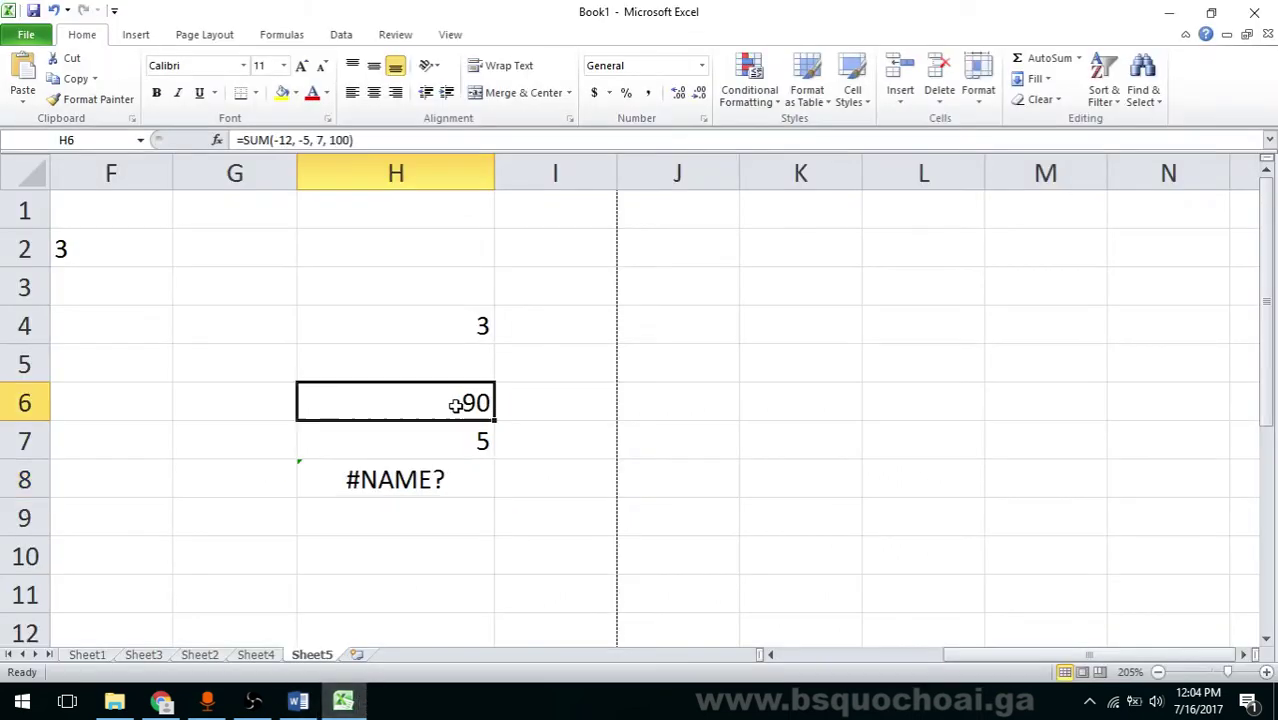
drag(739, 163, 710, 165)
click(675, 394)
text(9)
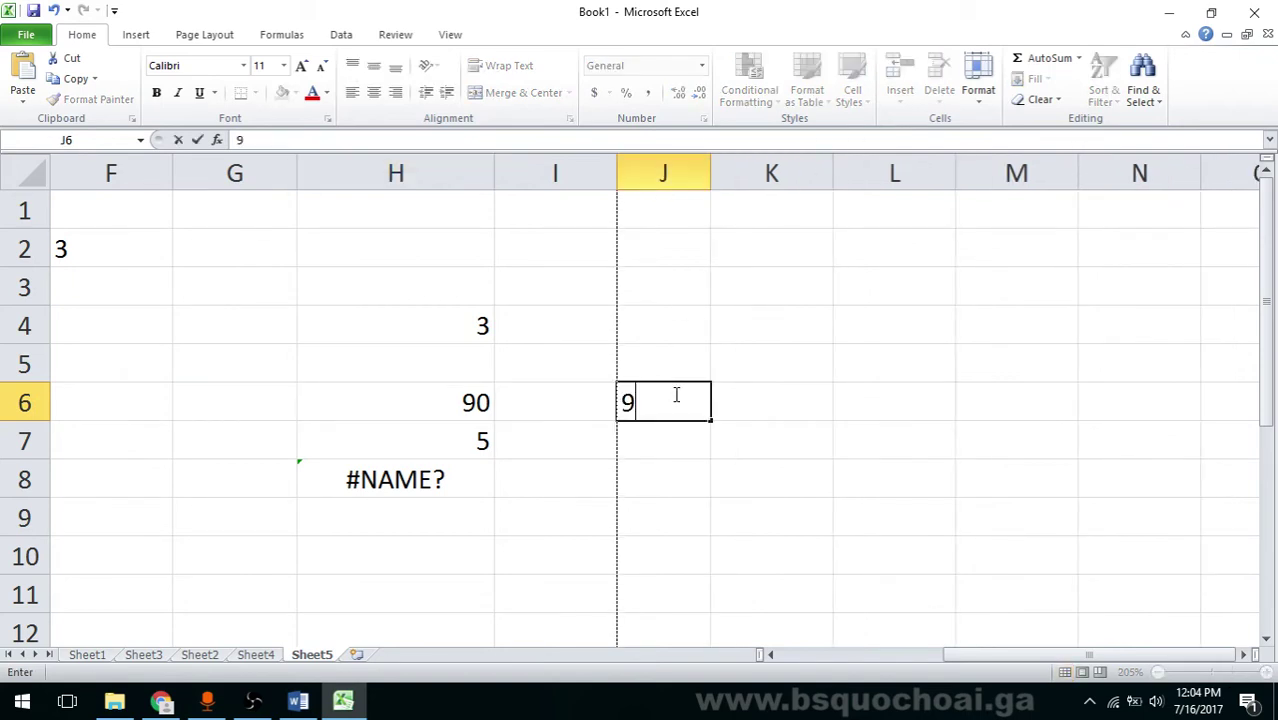
text(99999999999)
key(Return)
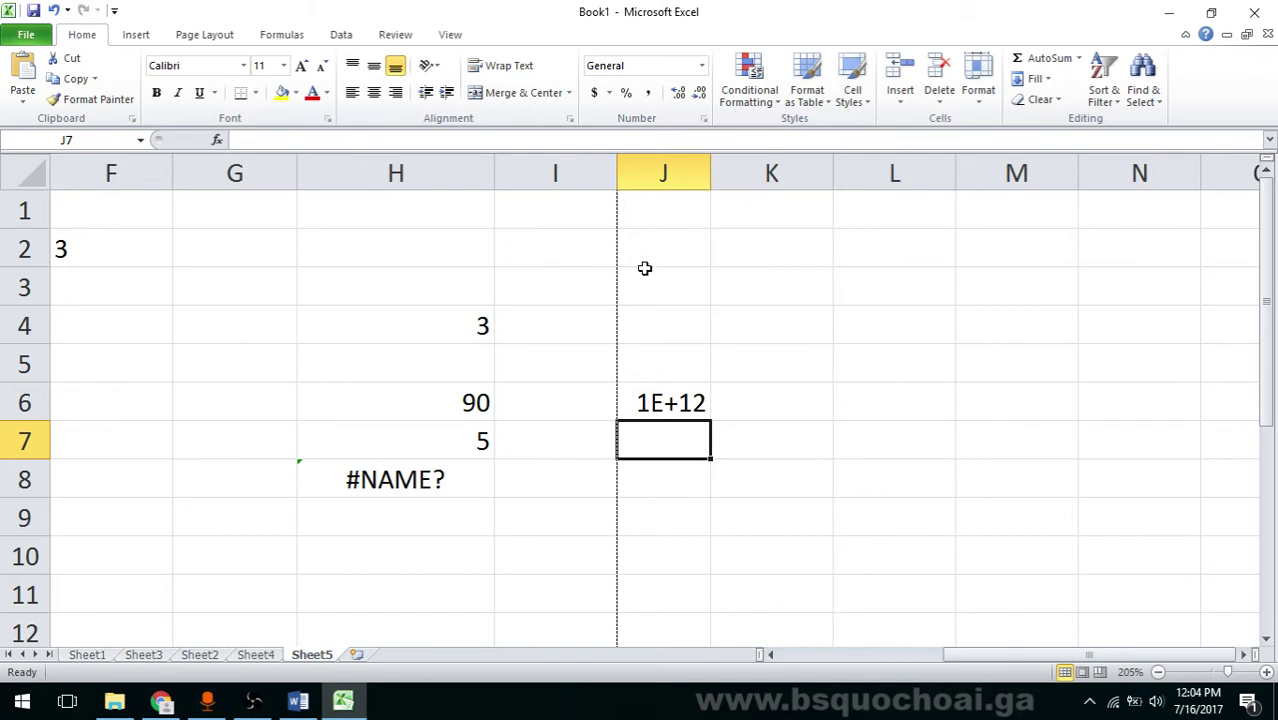
click(697, 401)
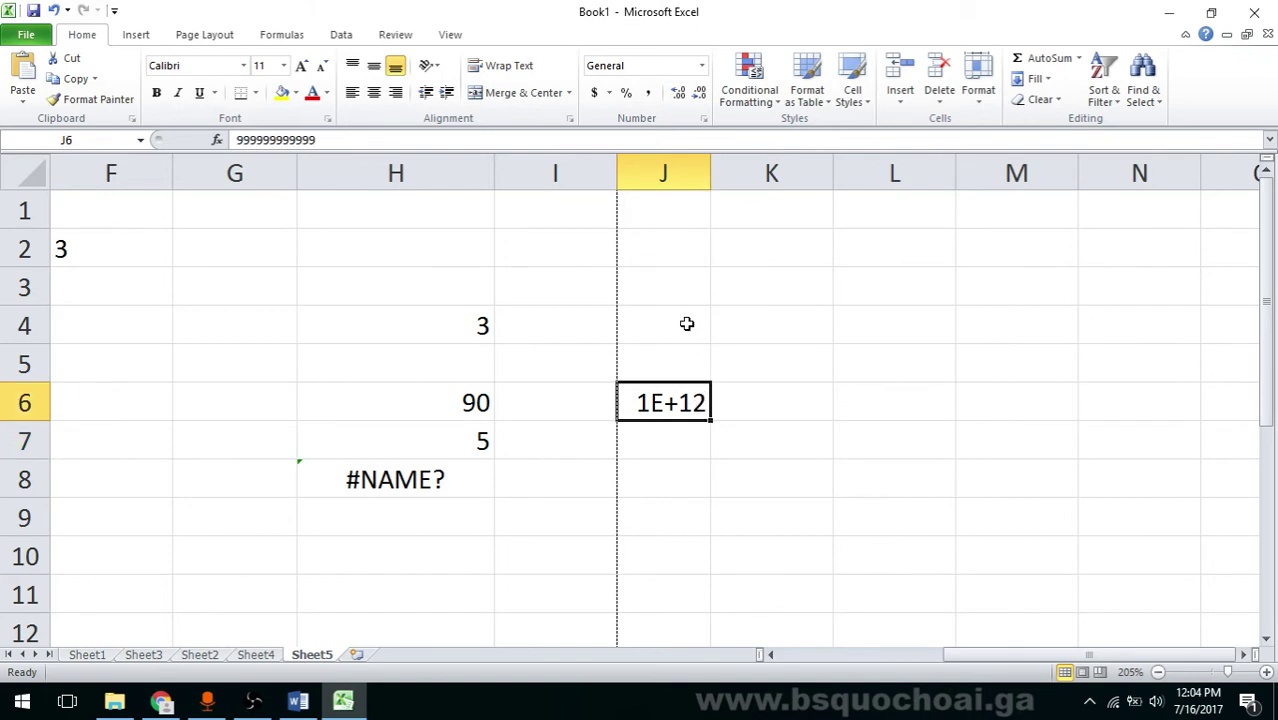
click(236, 140)
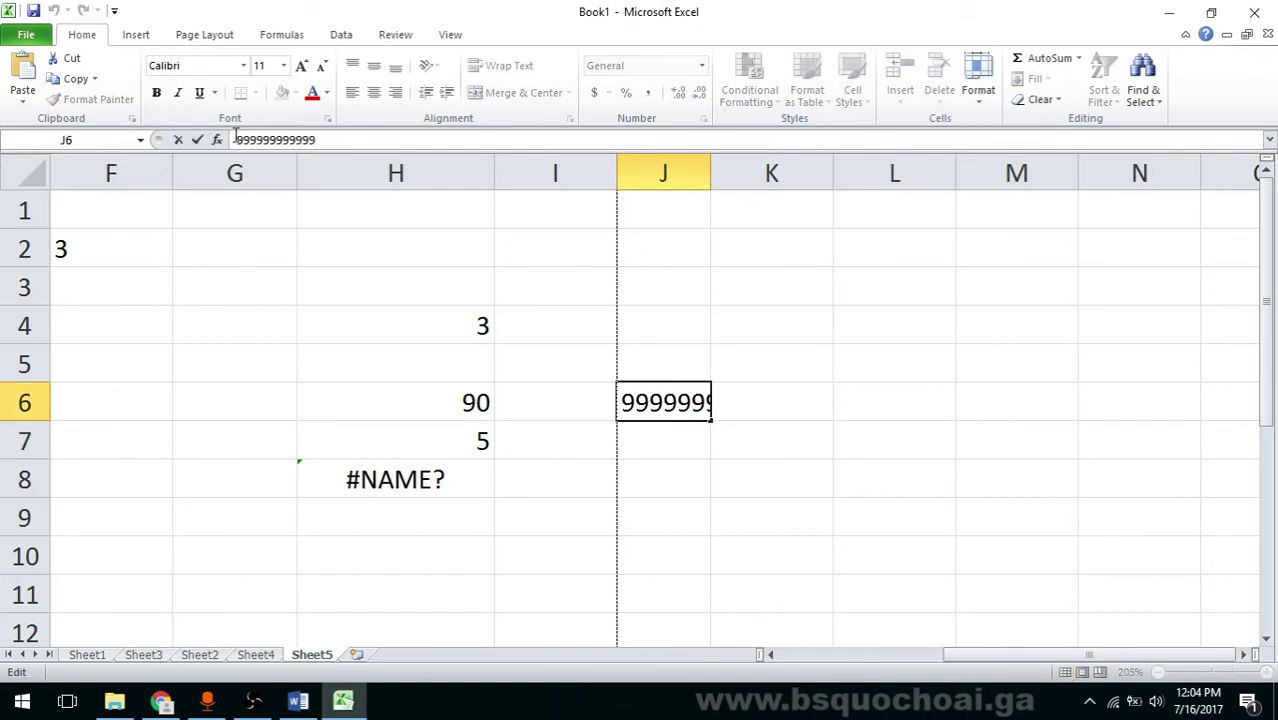
key(Return)
click(668, 402)
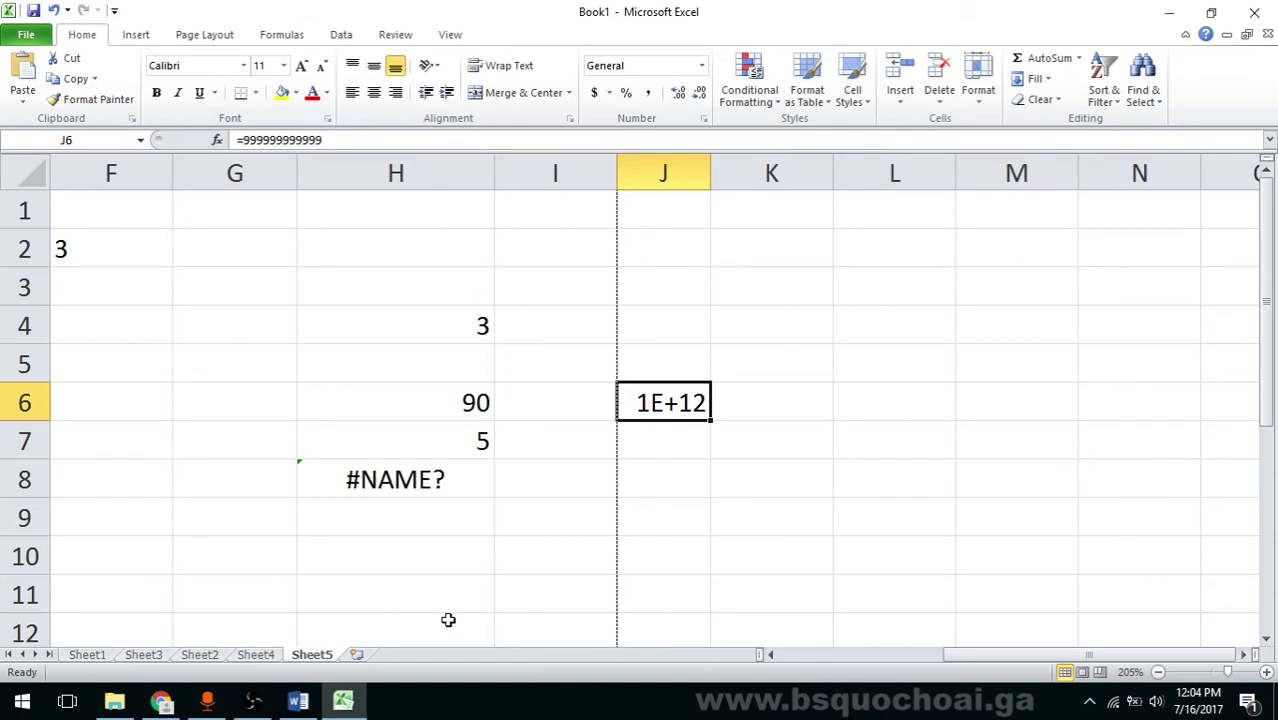
- Enter 1 in cell K6 and add the two cells in L6 with the formula =J6+K6
click(741, 411)
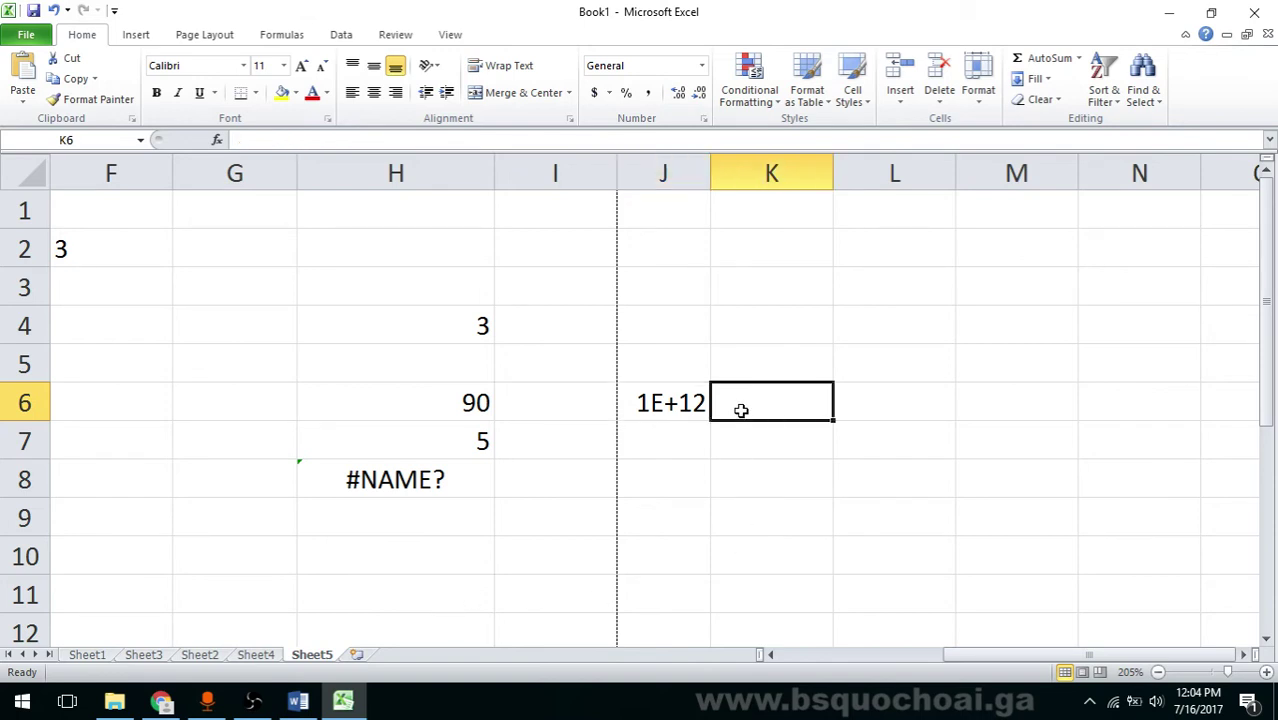
text(1)
click(897, 389)
text(=)
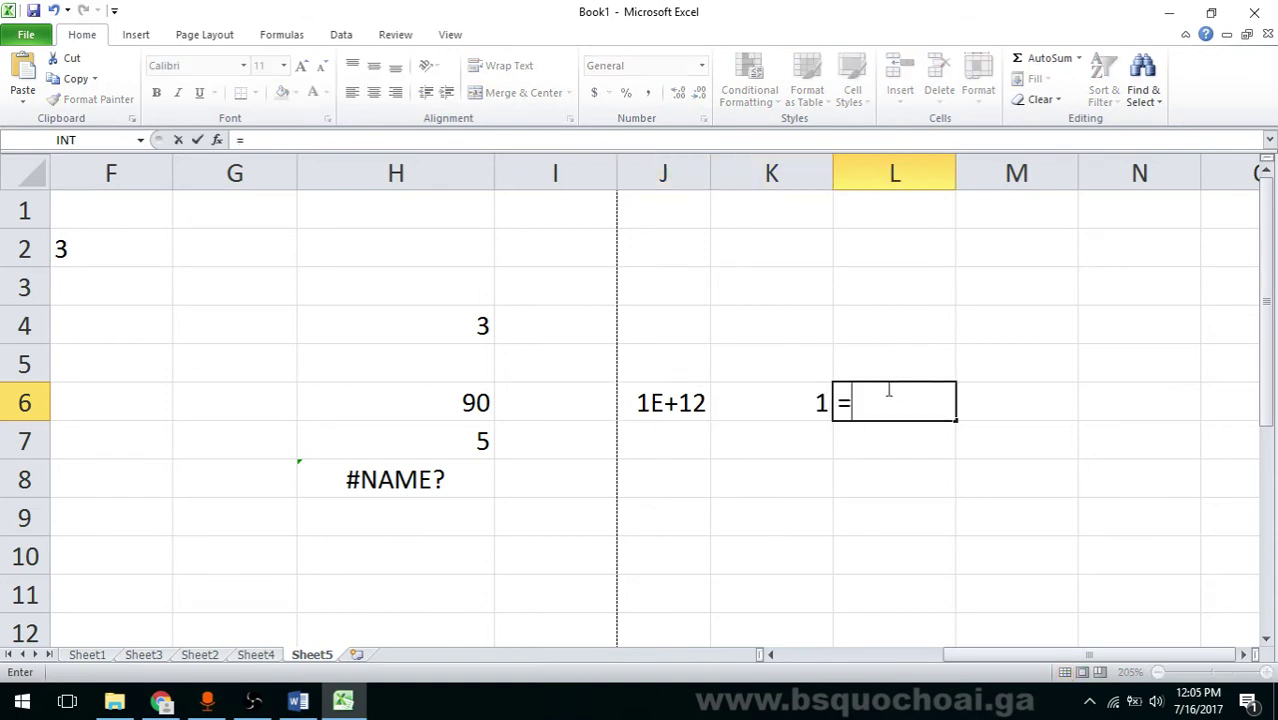
click(672, 402)
text(+)
click(752, 402)
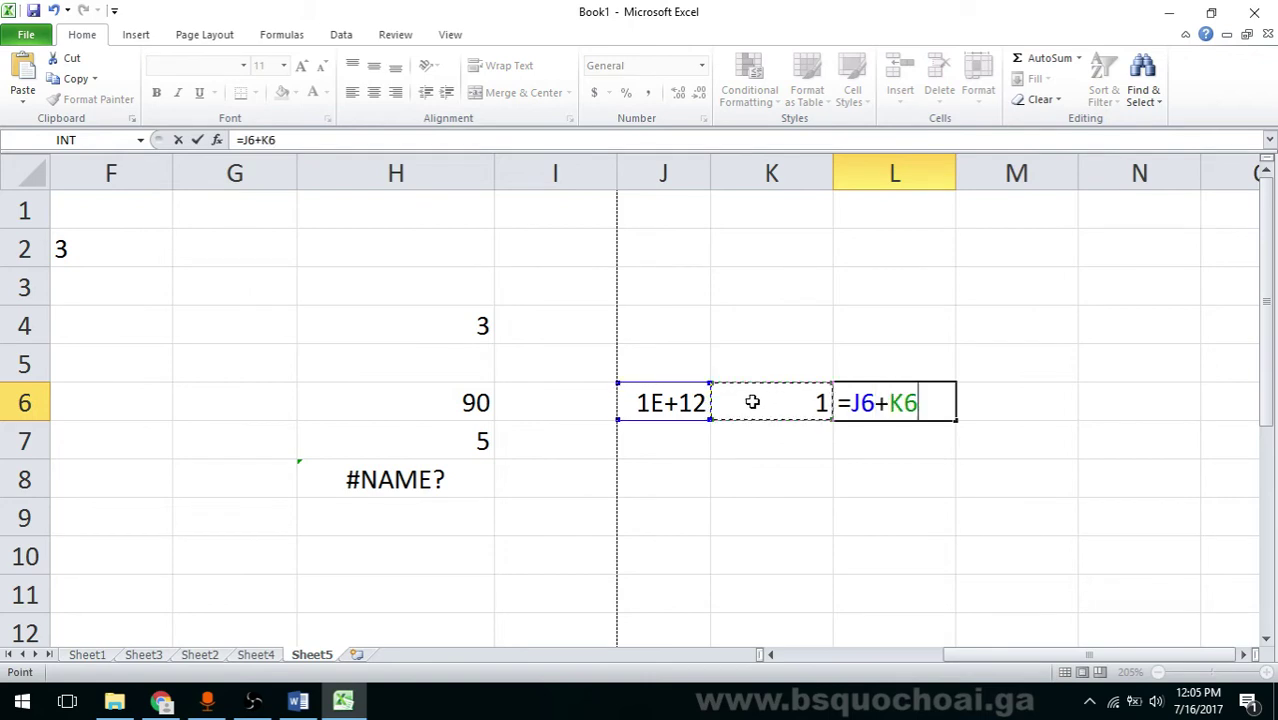
key(Return)
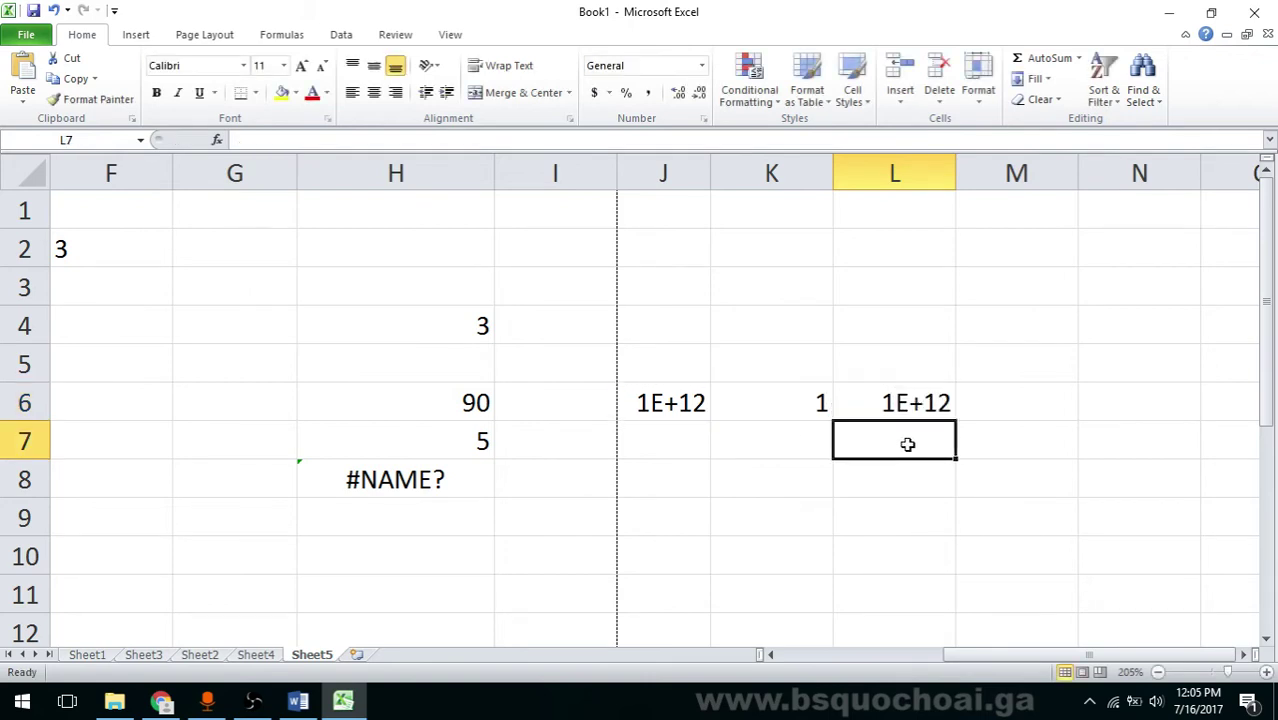
click(668, 402)
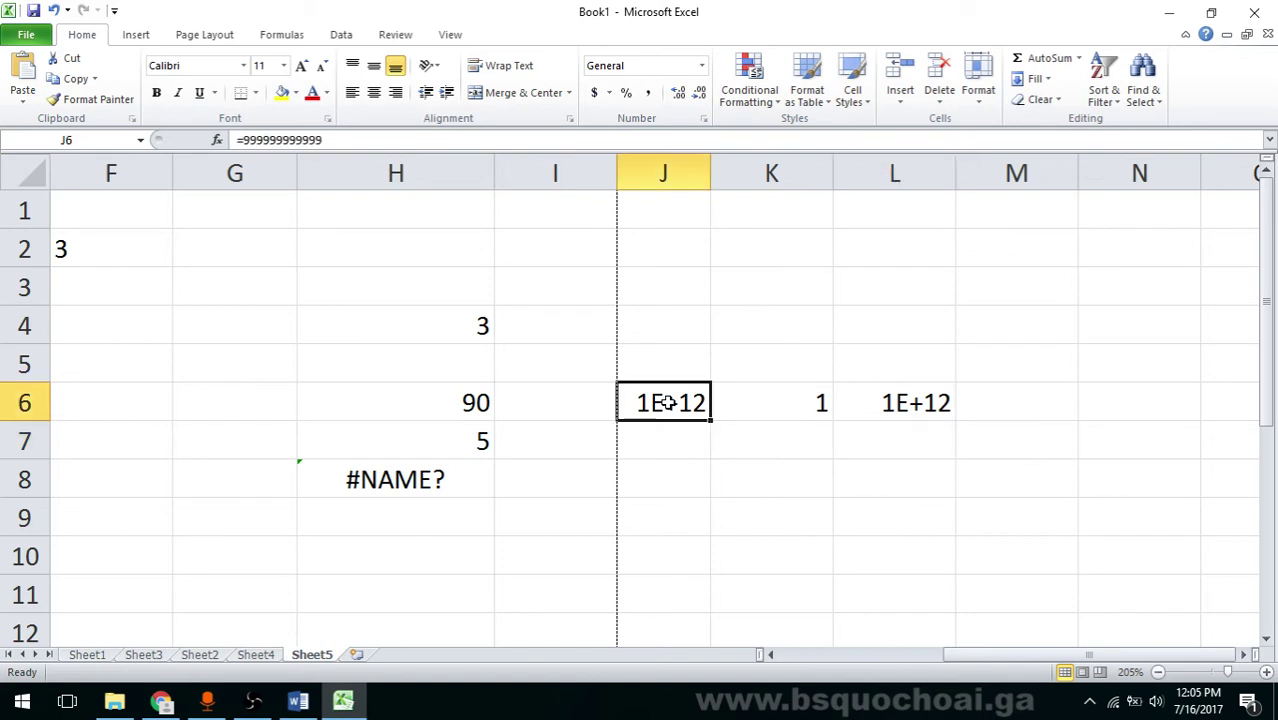
click(336, 140)
drag(259, 141, 365, 140)
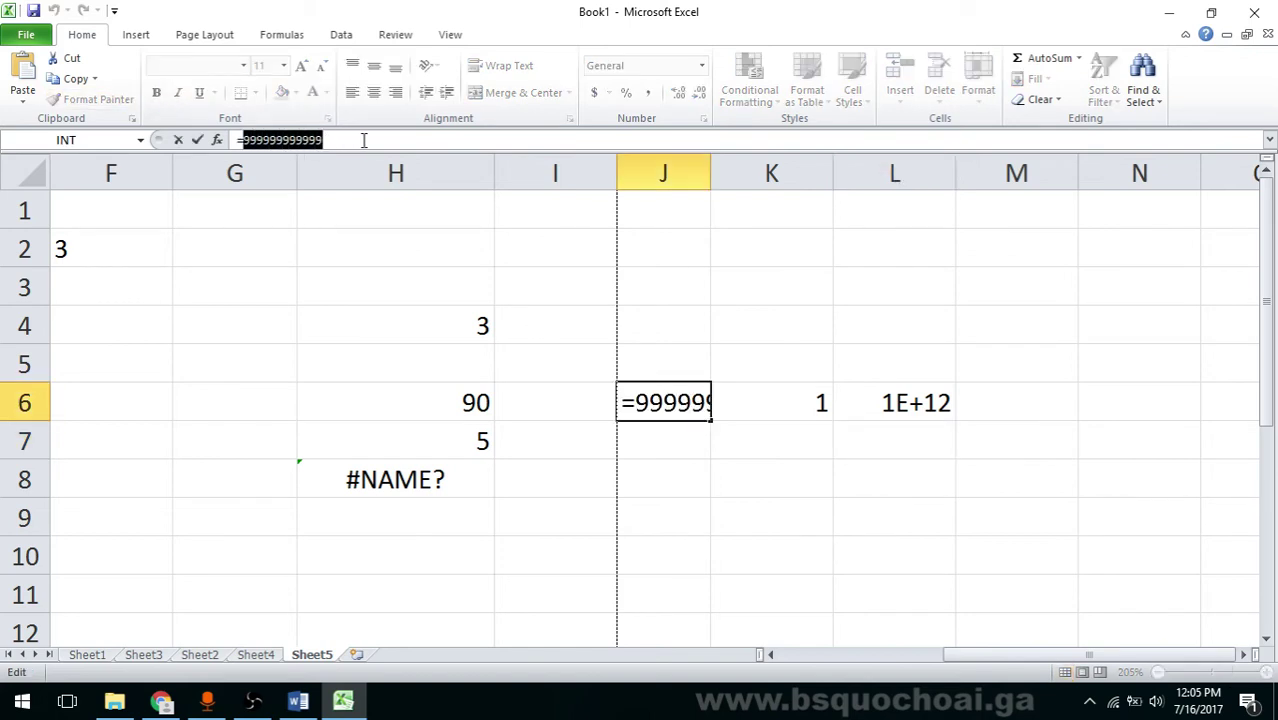
text(1232534)
text(53451453)
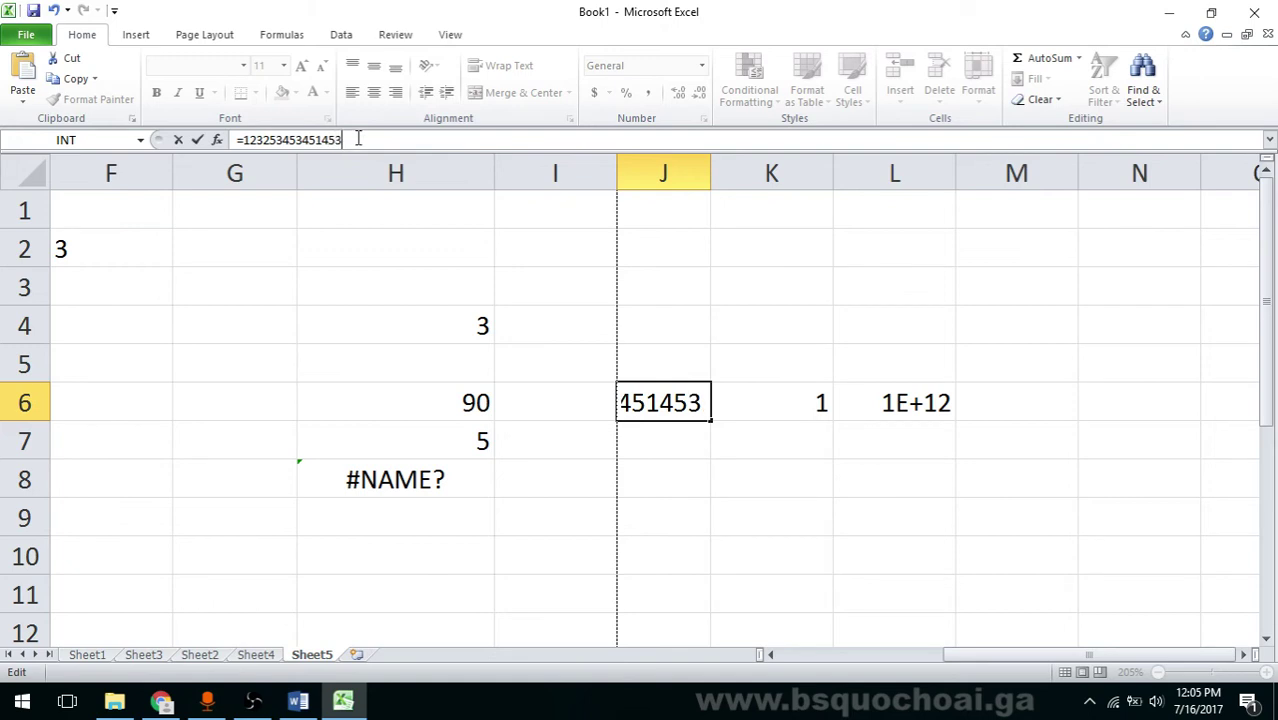
key(Return)
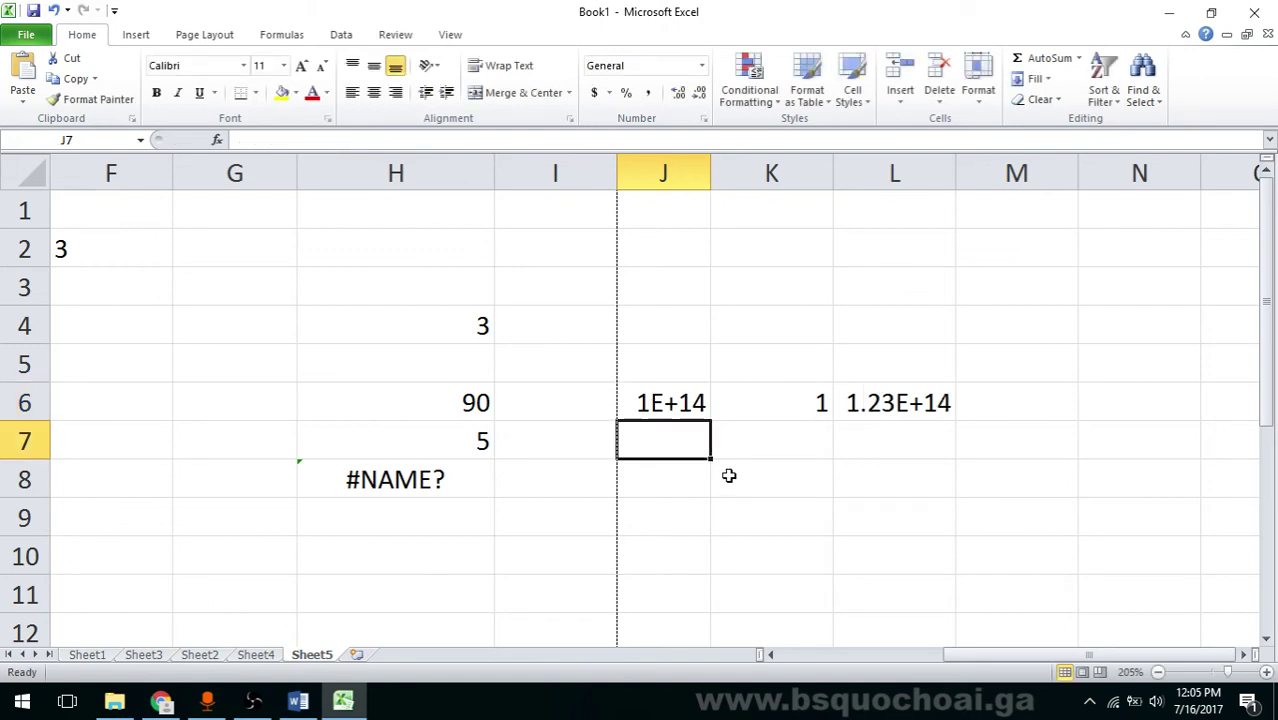
- Widen column L slightly and apply the Number format to cell J6
click(707, 408)
mouse_move(963, 186)
mouse_down()
mouse_move(1191, 178)
mouse_move(977, 171)
mouse_up()
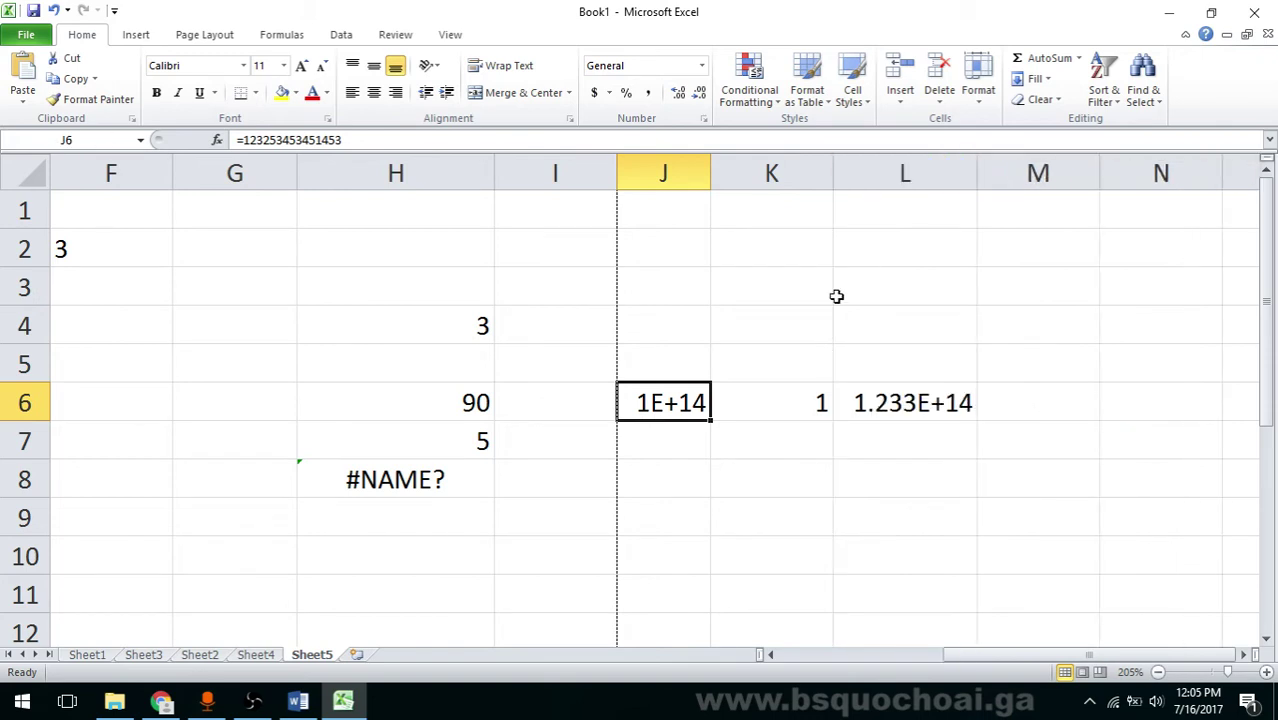
click(703, 66)
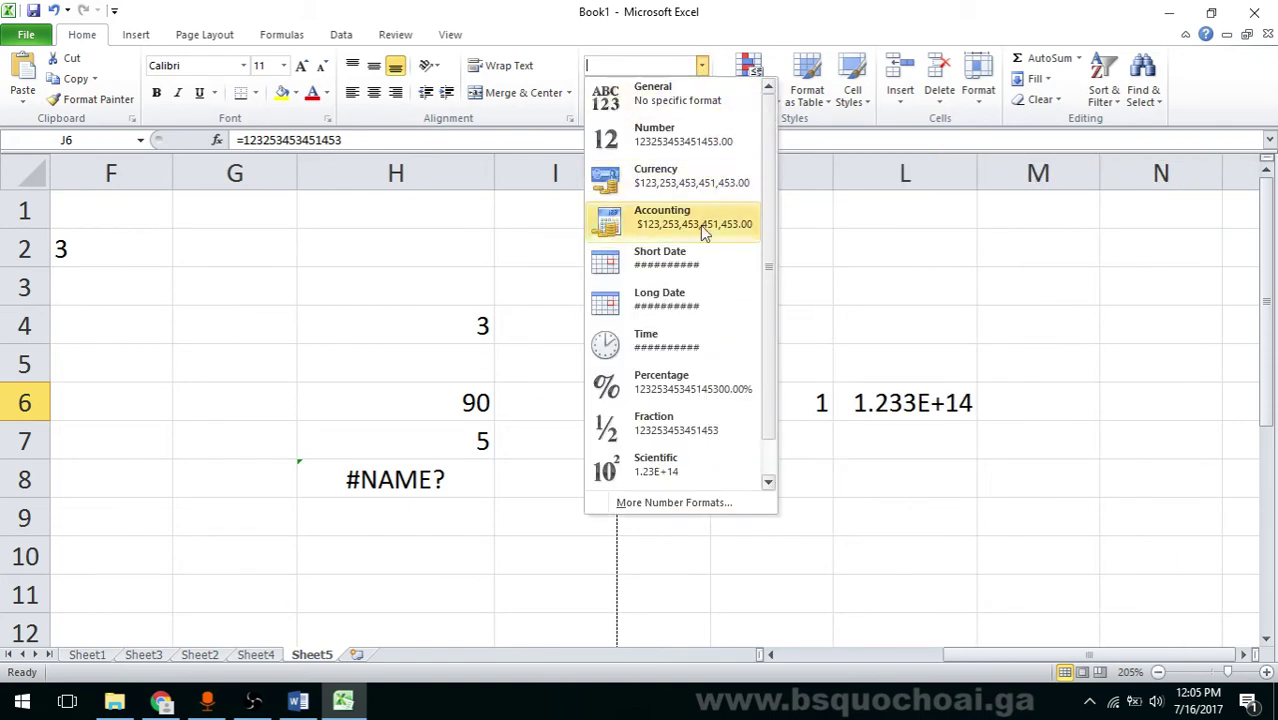
click(727, 140)
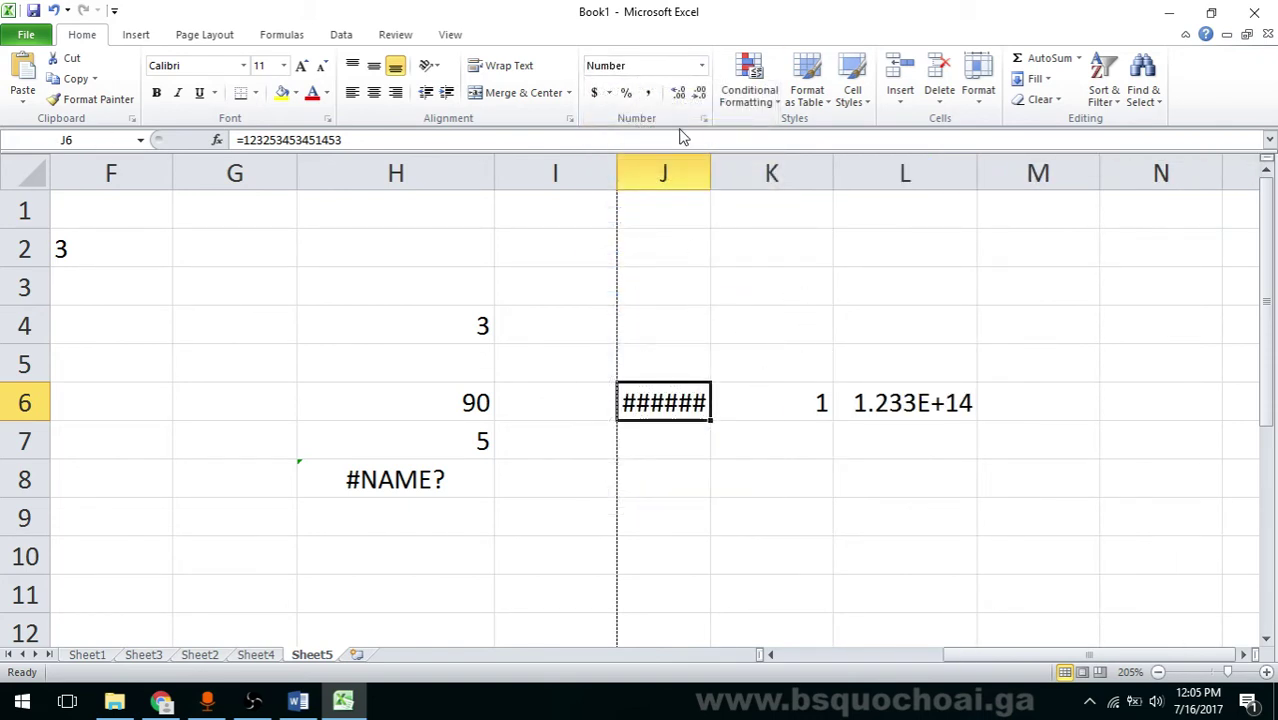
click(702, 66)
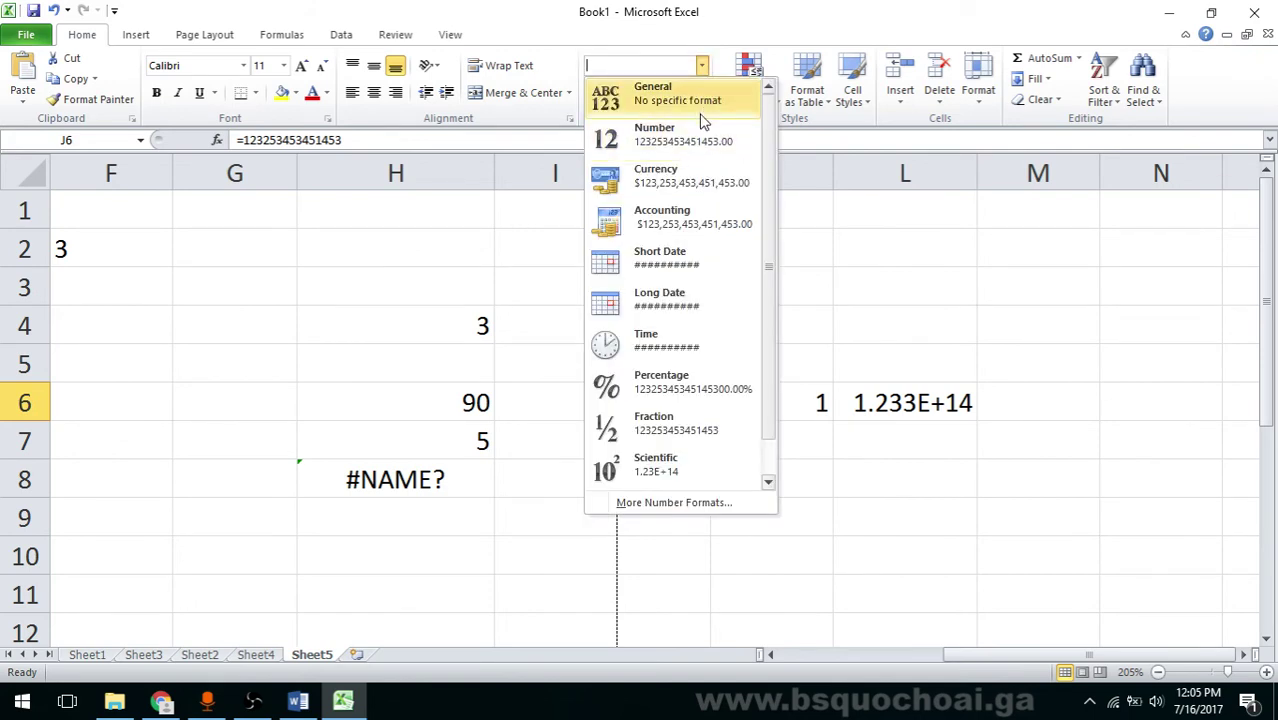
scroll(697, 232, down, 1)
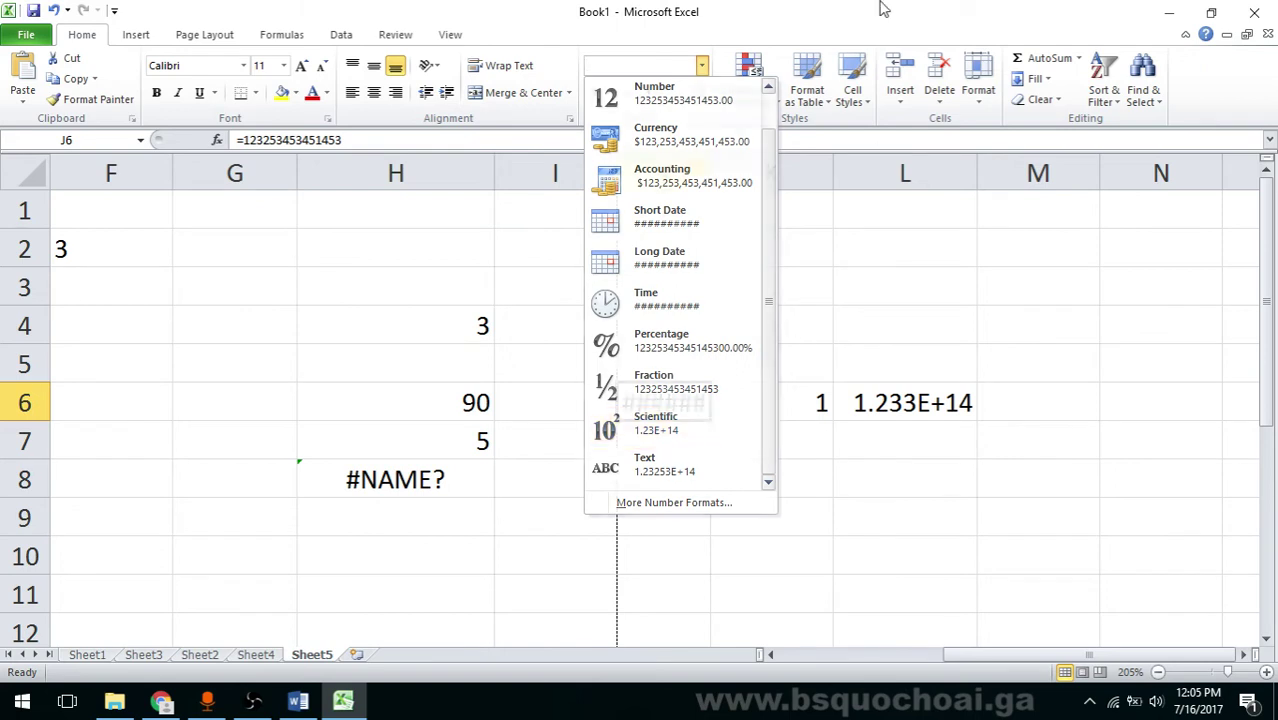
key(Escape)
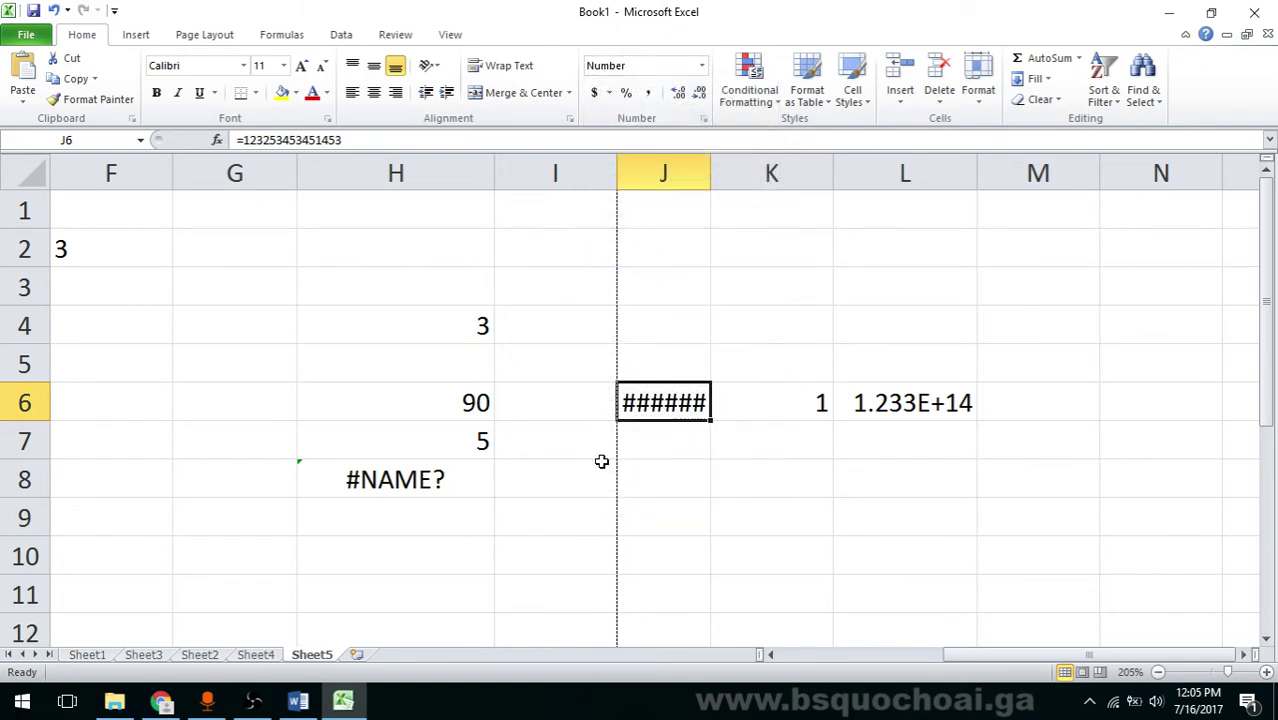
- Recheck question 27 in the Word document, then return to Excel and widen column J until the whole number in J6 fits
click(297, 703)
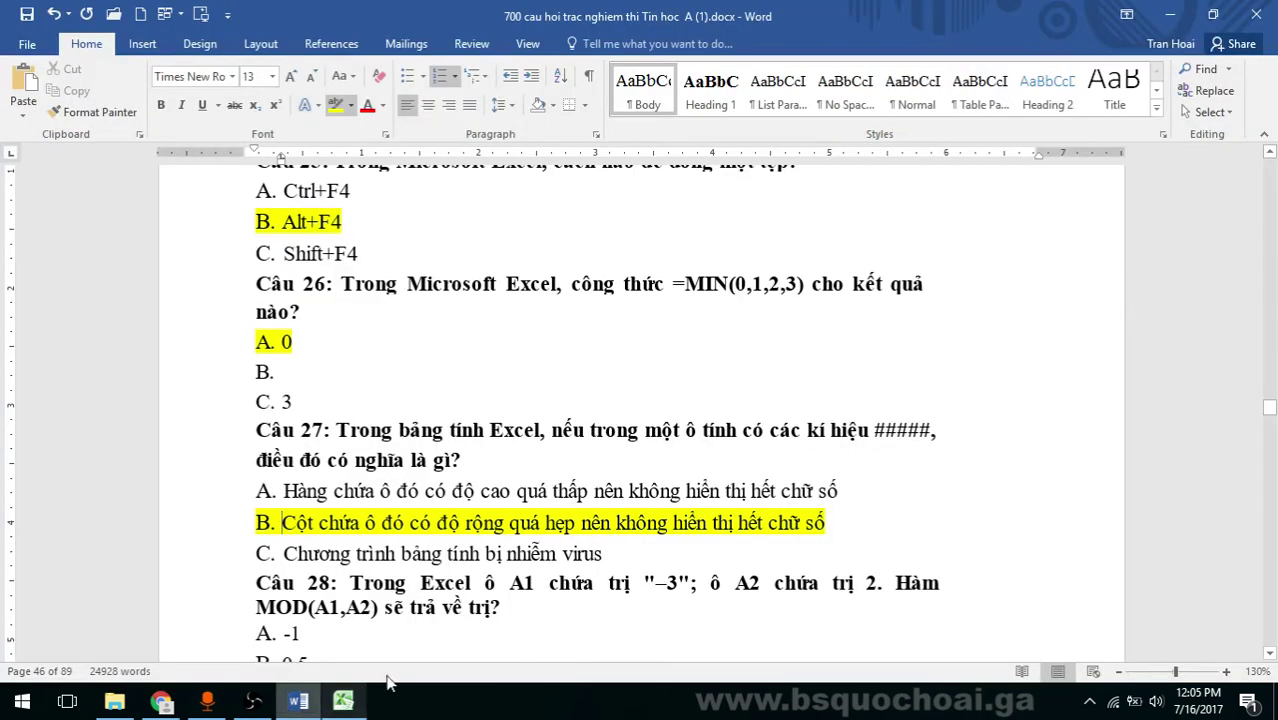
click(343, 703)
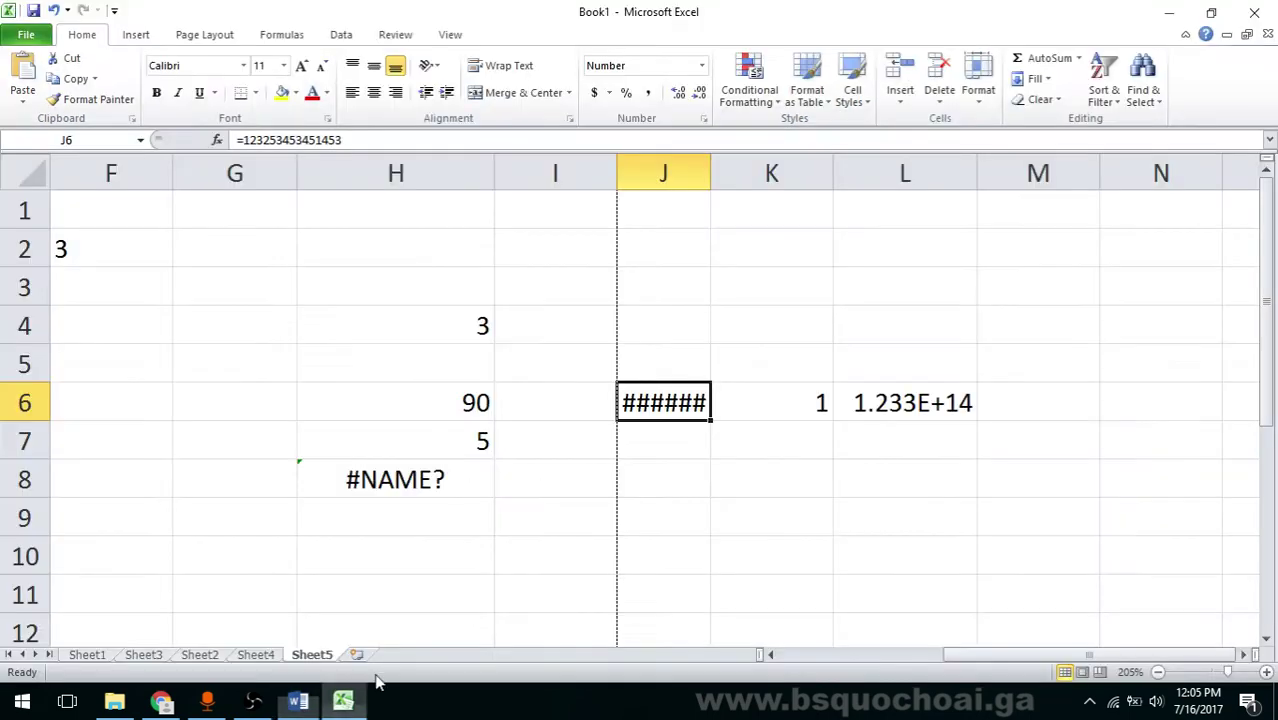
drag(710, 172, 922, 173)
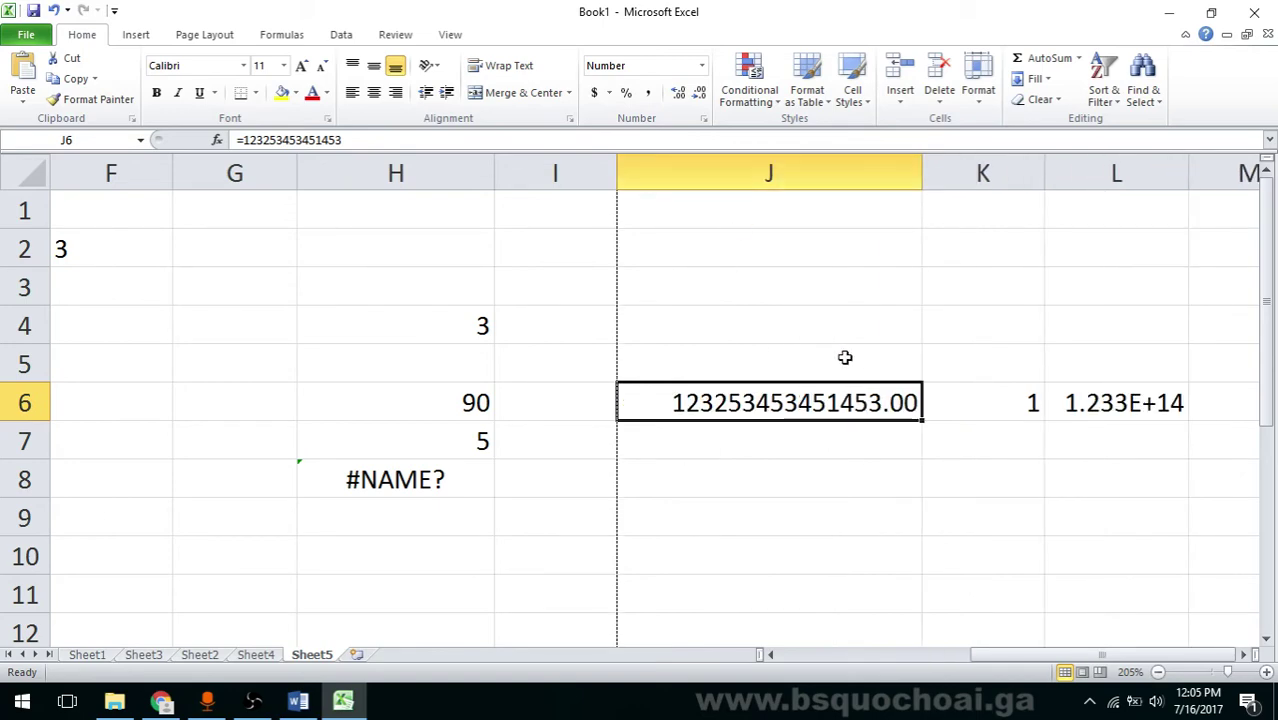
- Switch to Word and highlight answer A (-1) for question 28, about MOD(A1,A2), in yellow
click(298, 701)
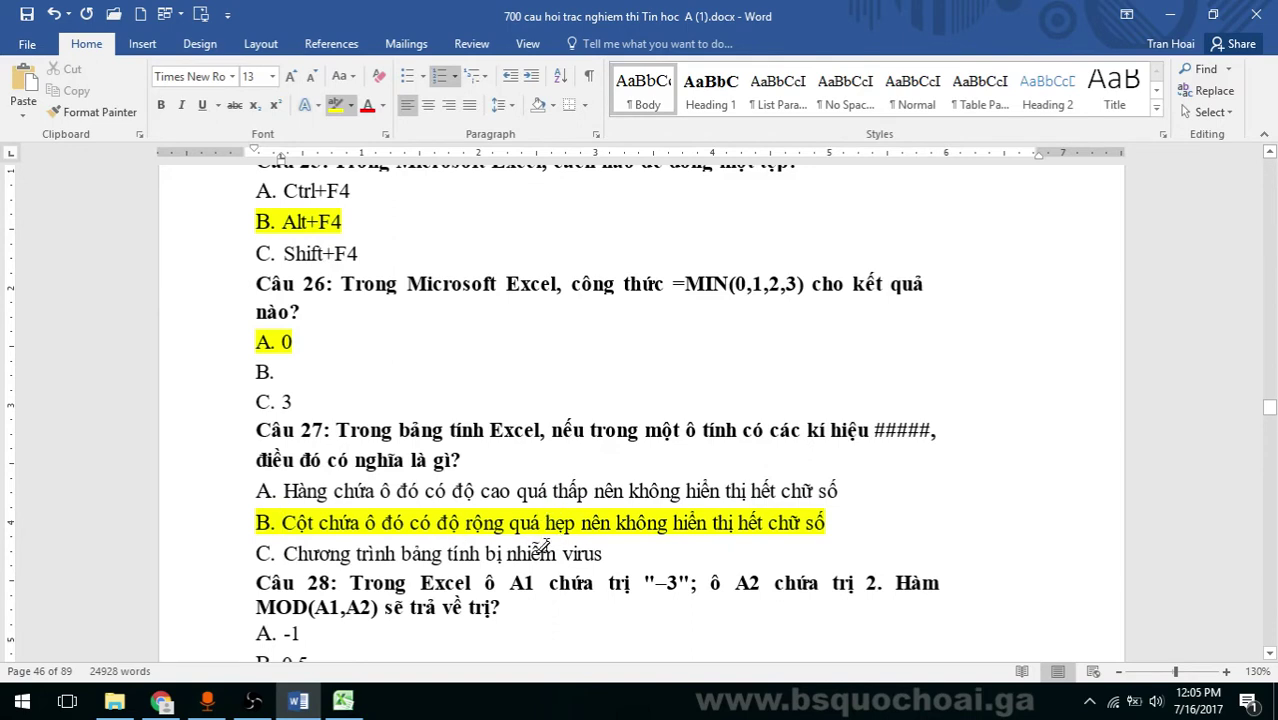
scroll(538, 540, down, 2)
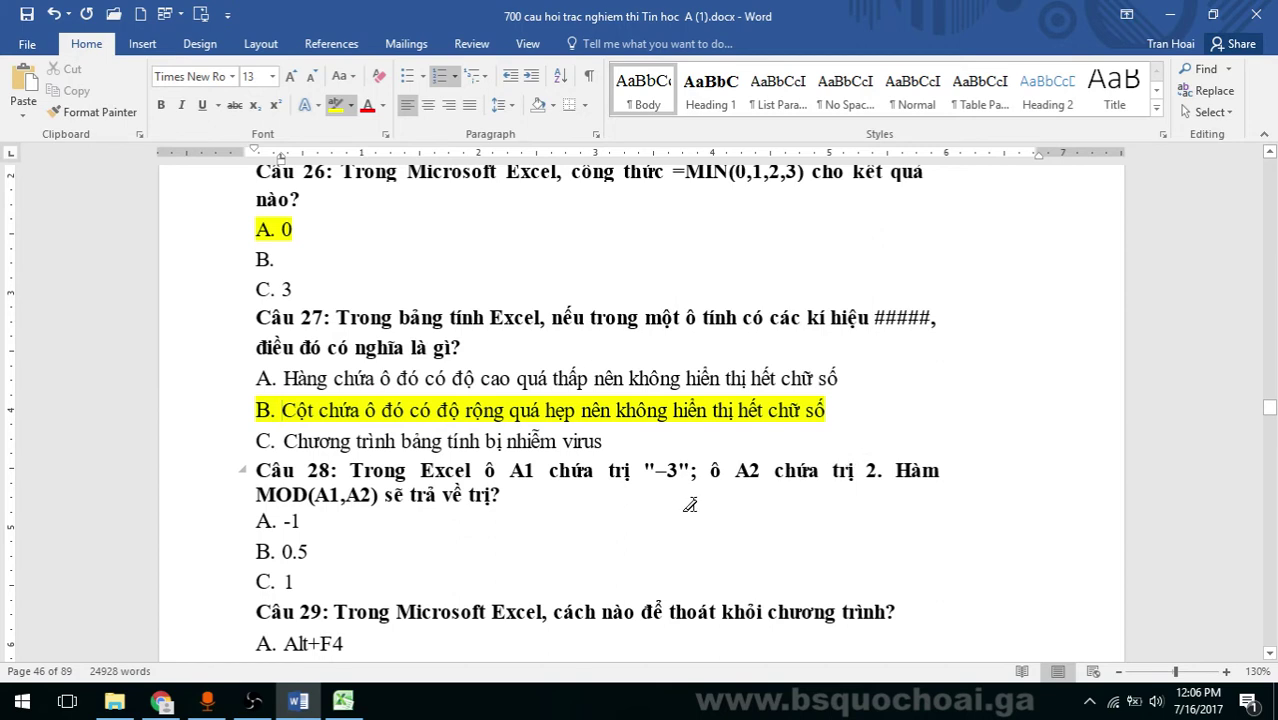
double_click(293, 520)
drag(293, 520, 256, 520)
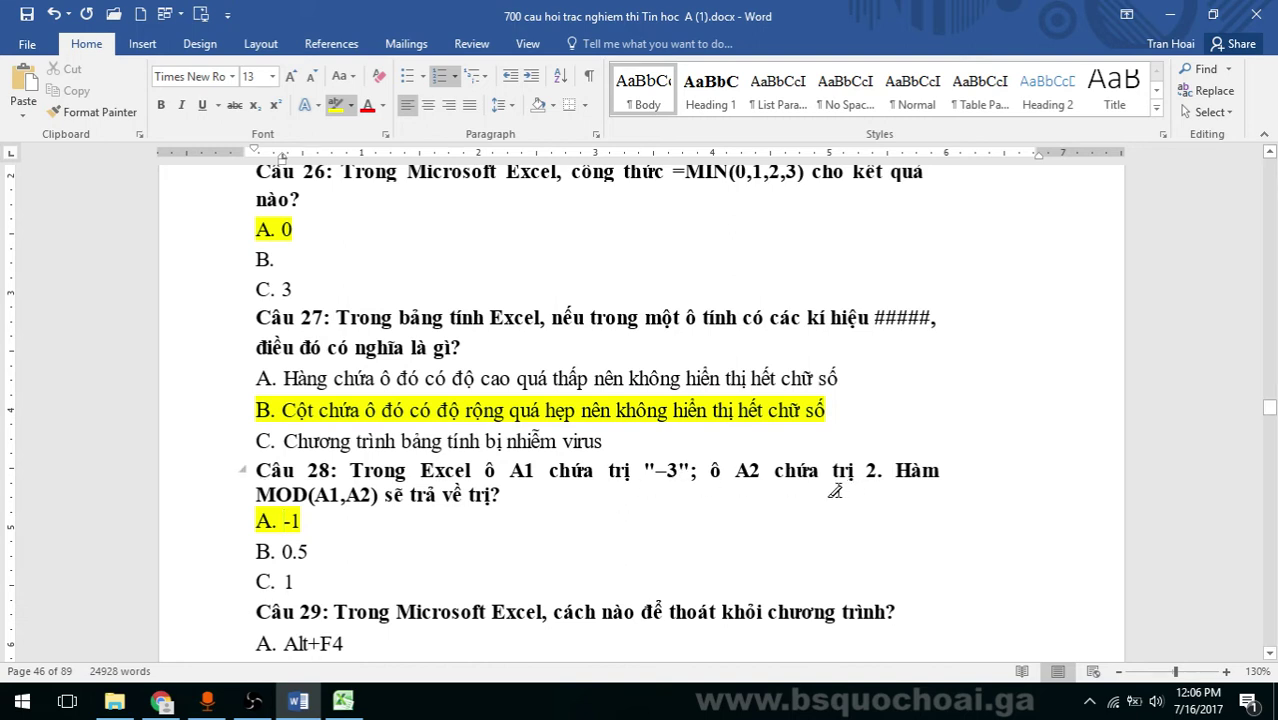
- Open The Geometer's Sketchpad from the desktop and draw a freehand long-division layout with -3 as dividend and 2 as divisor
key(super+d)
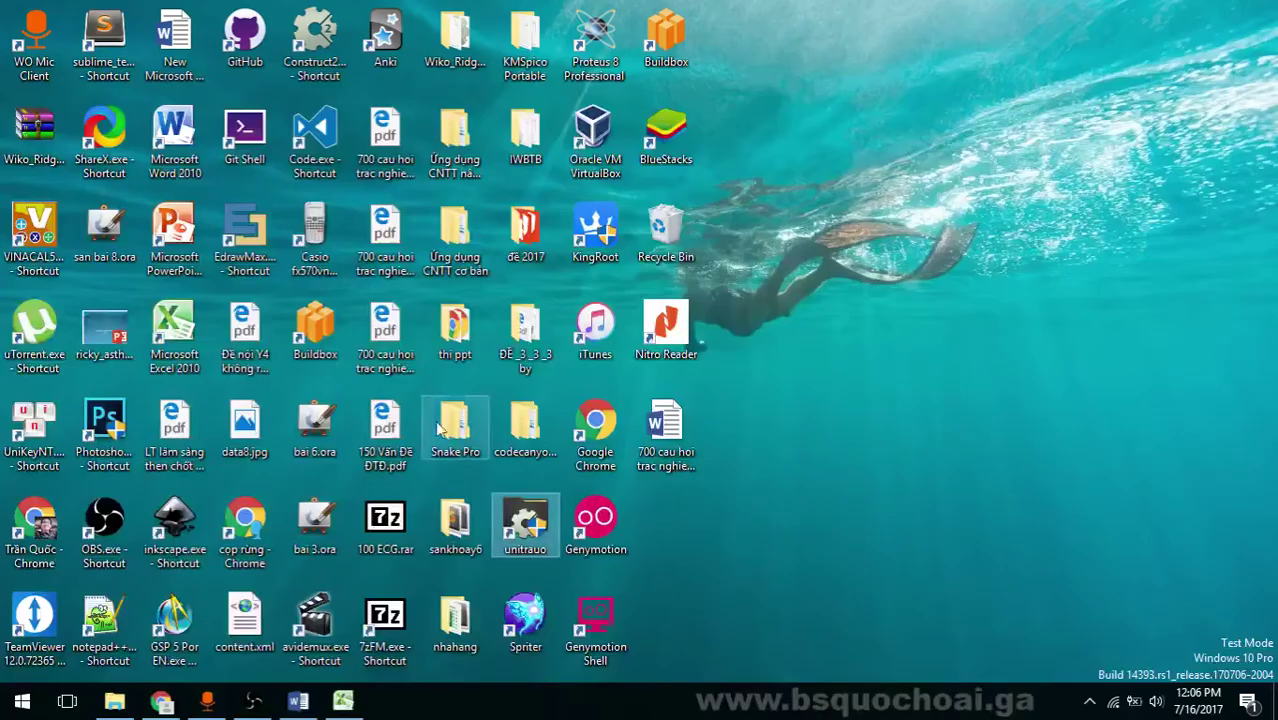
double_click(174, 622)
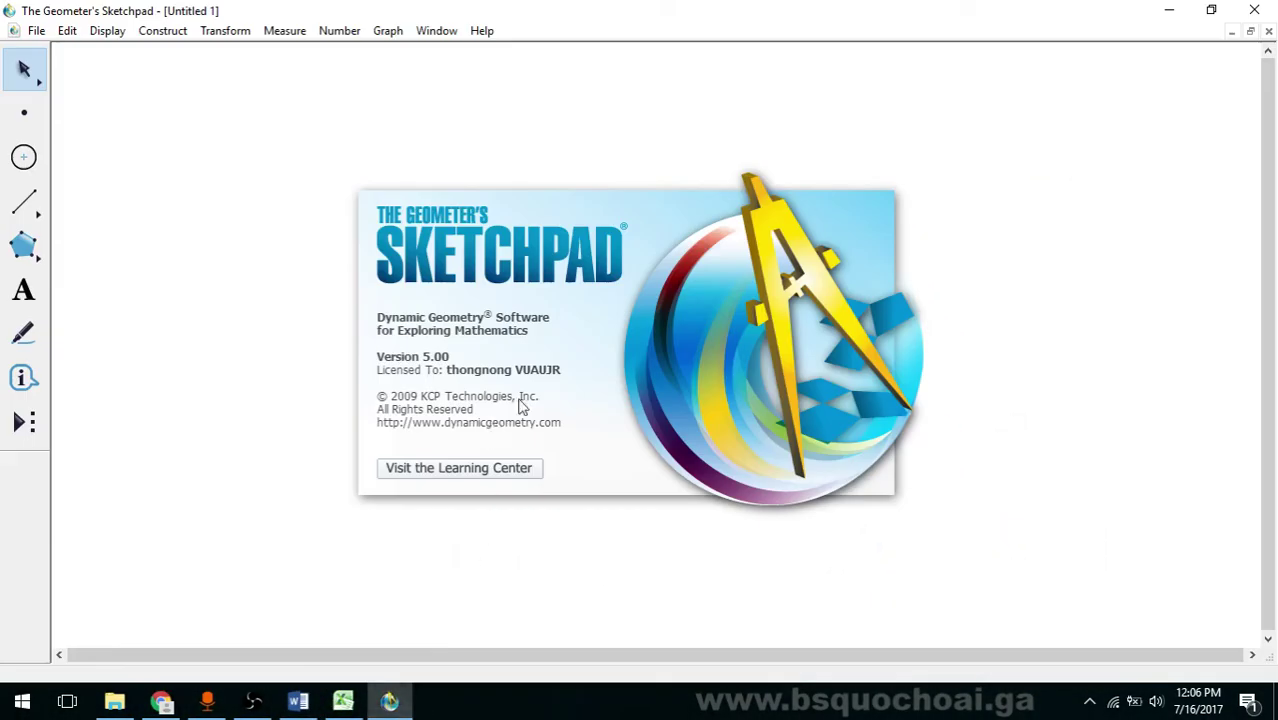
click(24, 333)
drag(570, 245, 567, 596)
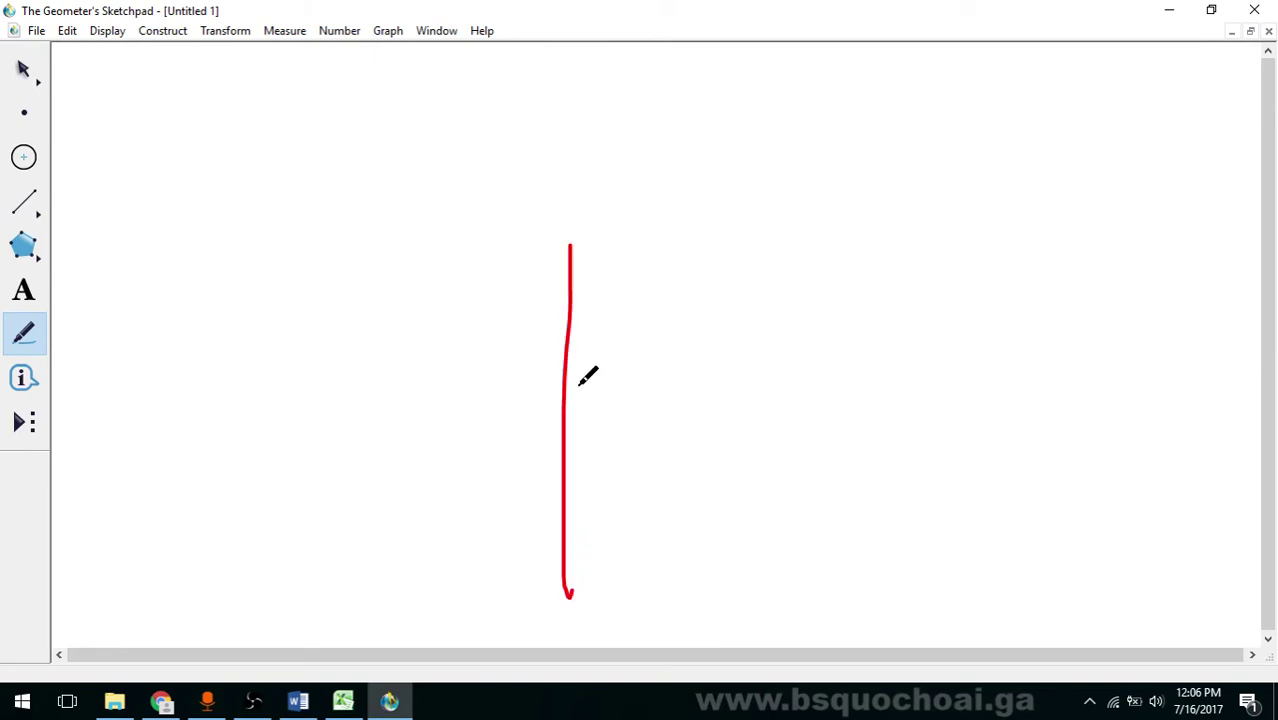
drag(568, 338, 975, 339)
drag(456, 285, 484, 296)
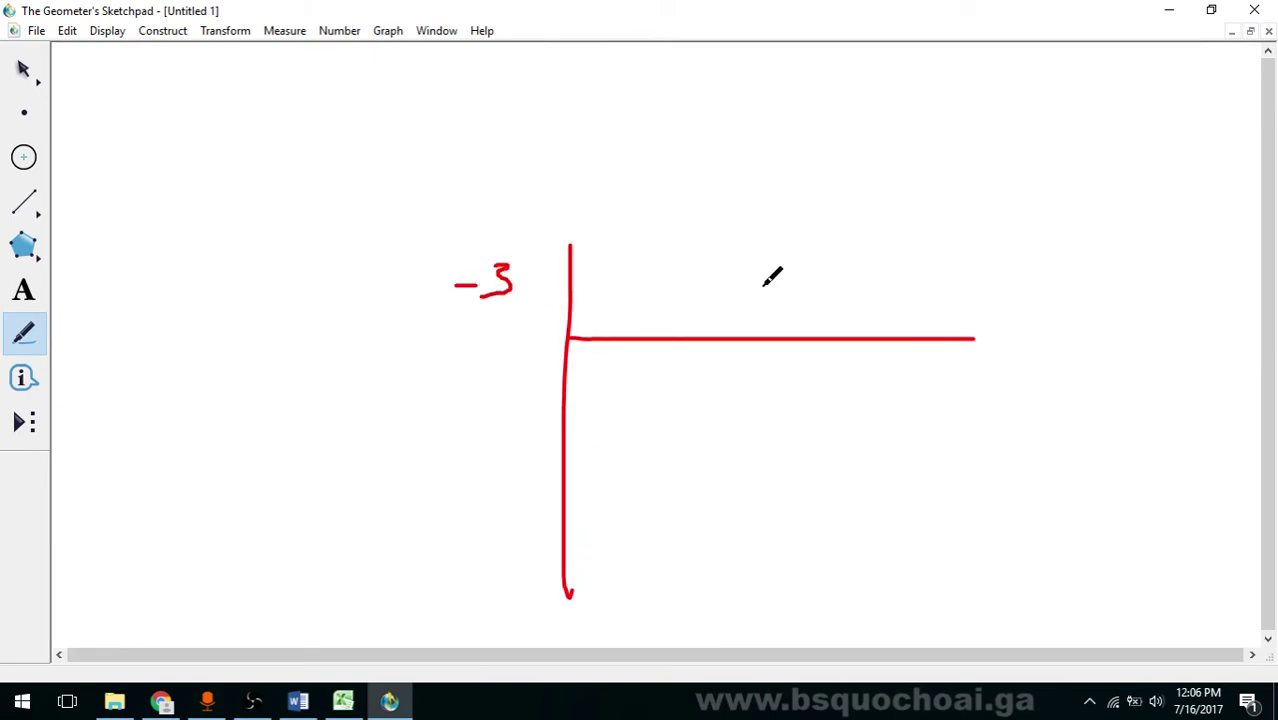
mouse_move(740, 268)
mouse_down()
mouse_move(720, 300)
mouse_move(793, 310)
mouse_up()
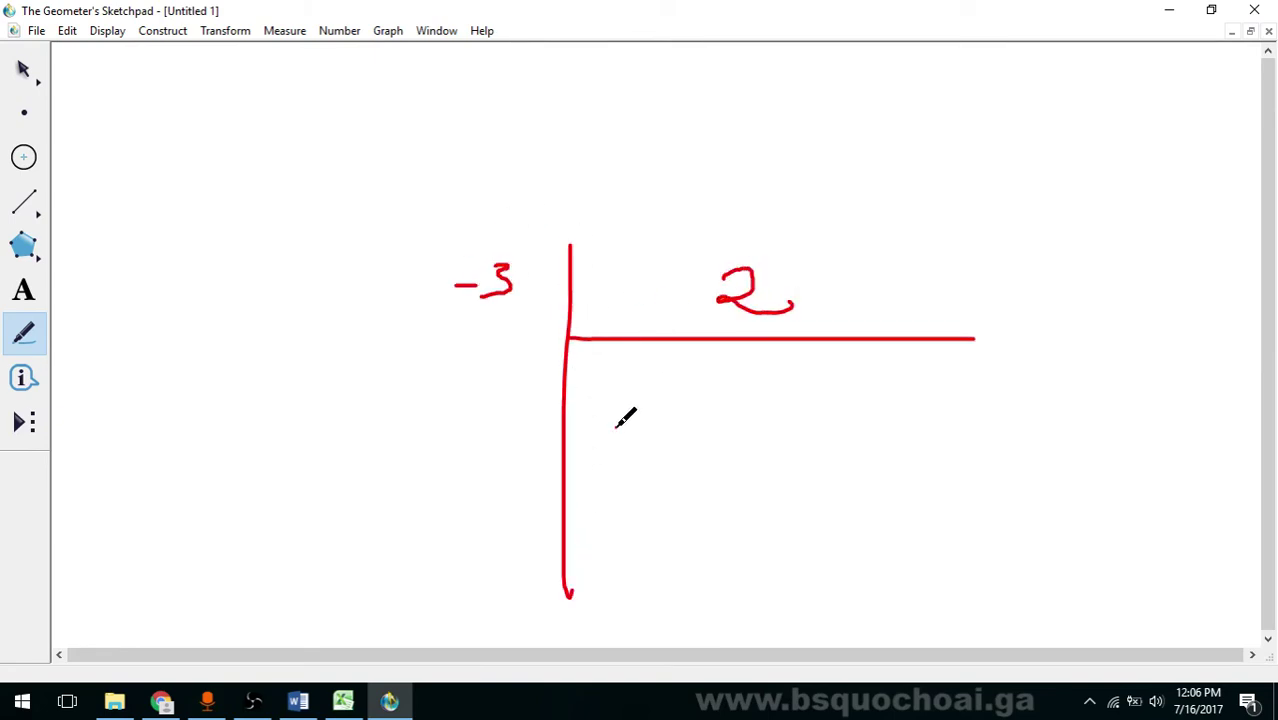
- Handwrite the quotient -1, the subtracted -2 with a line below it, and the circled remainder -1 in the division layout
drag(616, 423, 642, 446)
drag(572, 428, 591, 428)
drag(458, 353, 512, 361)
drag(440, 399, 539, 399)
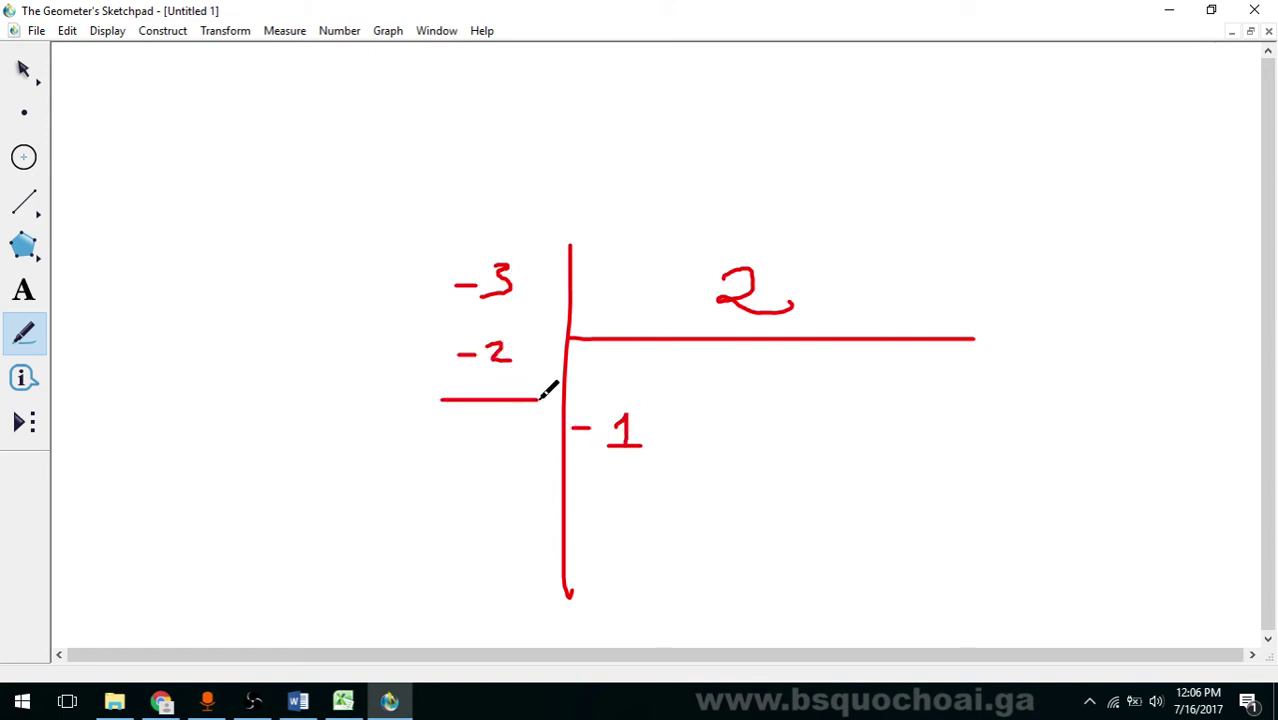
mouse_move(452, 422)
mouse_down()
mouse_move(512, 444)
mouse_move(459, 472)
mouse_move(513, 402)
mouse_up()
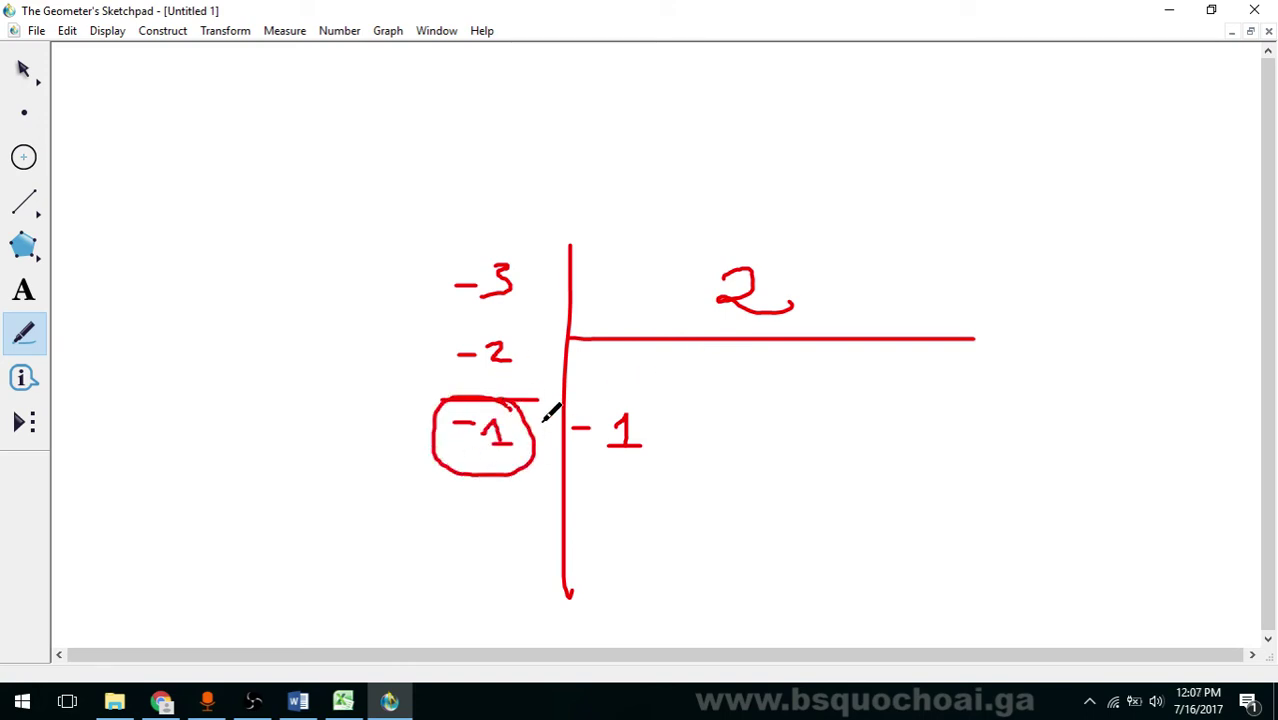
- Return to Excel by way of the Word document and enter the formula =MOD(-3,2) in cell H9
click(302, 702)
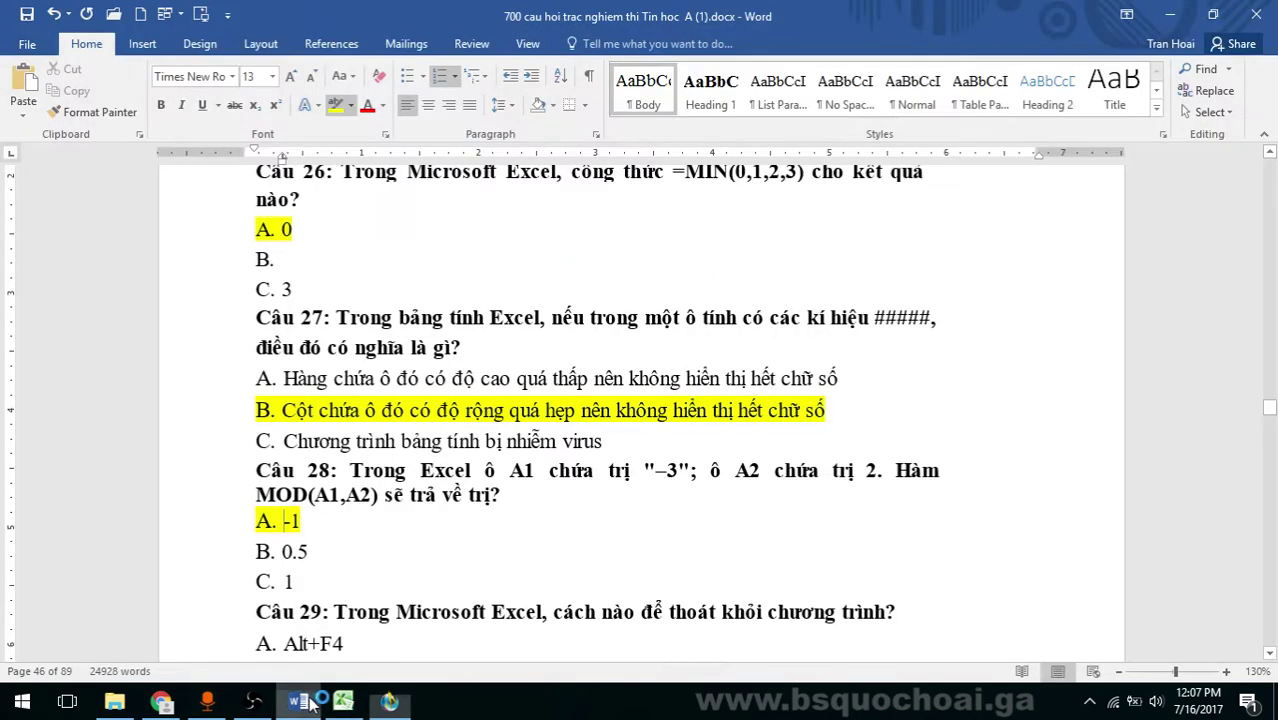
click(397, 554)
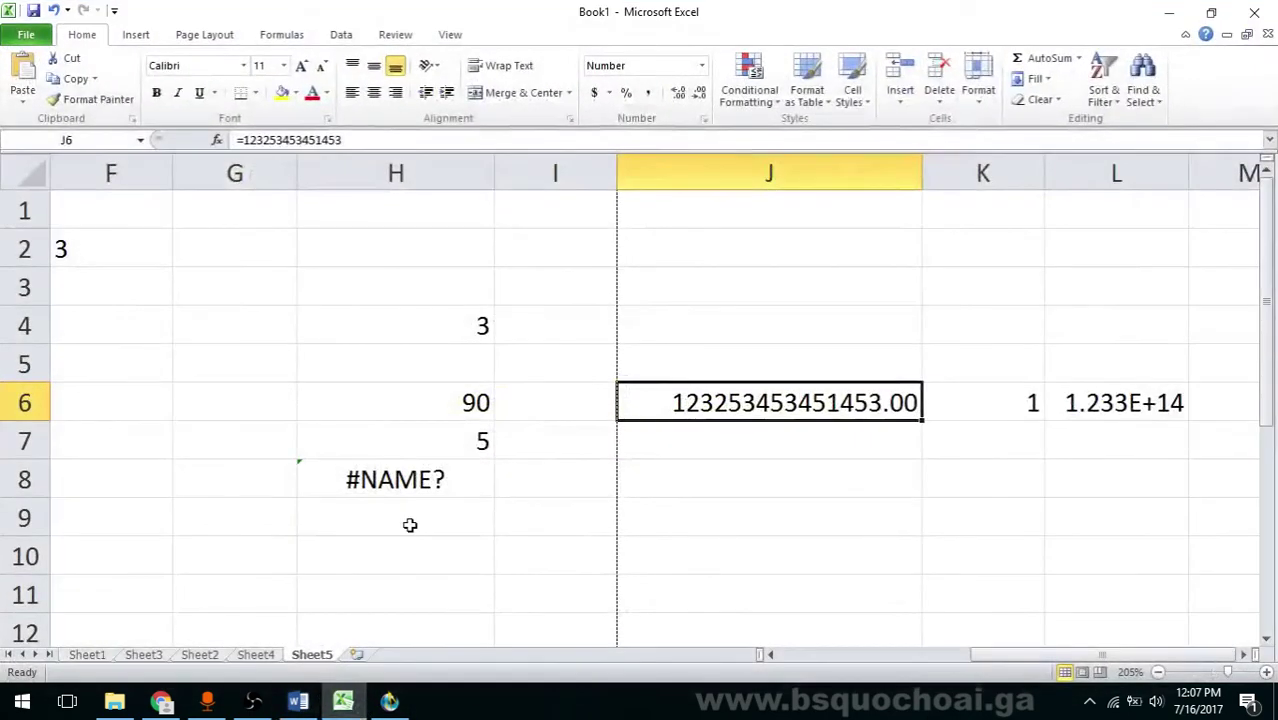
click(409, 528)
text(=mo)
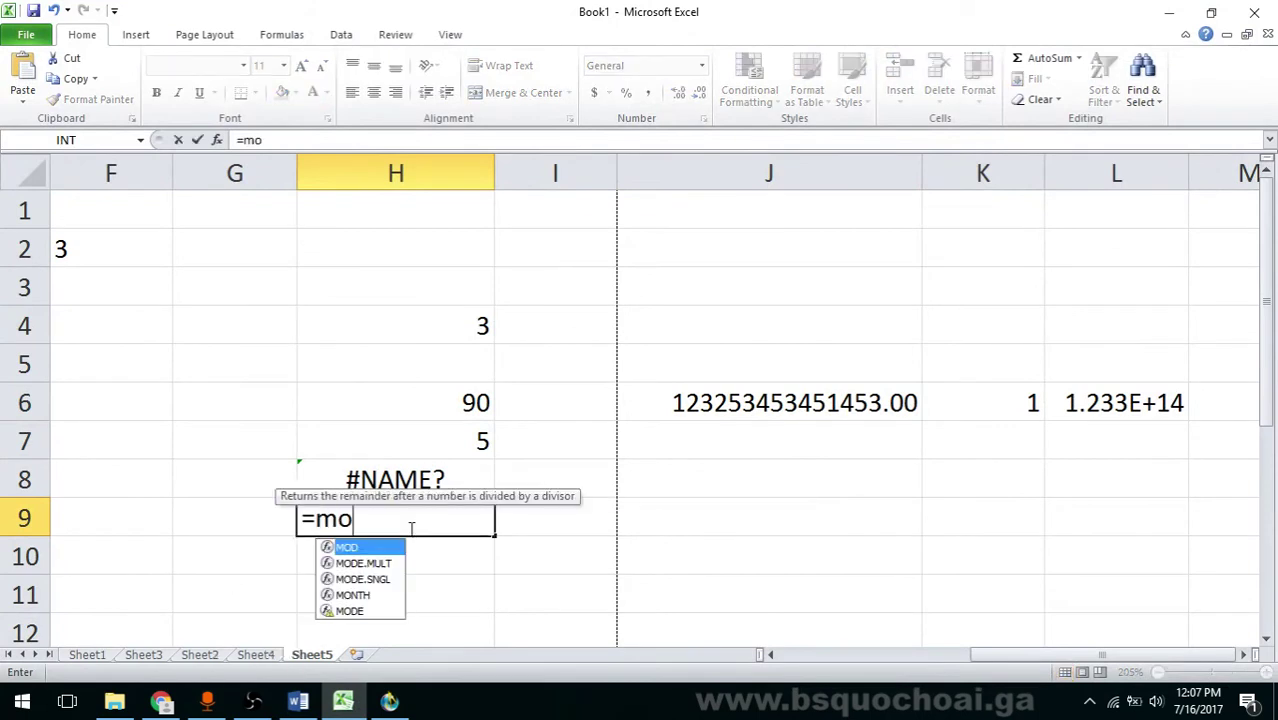
text(d()
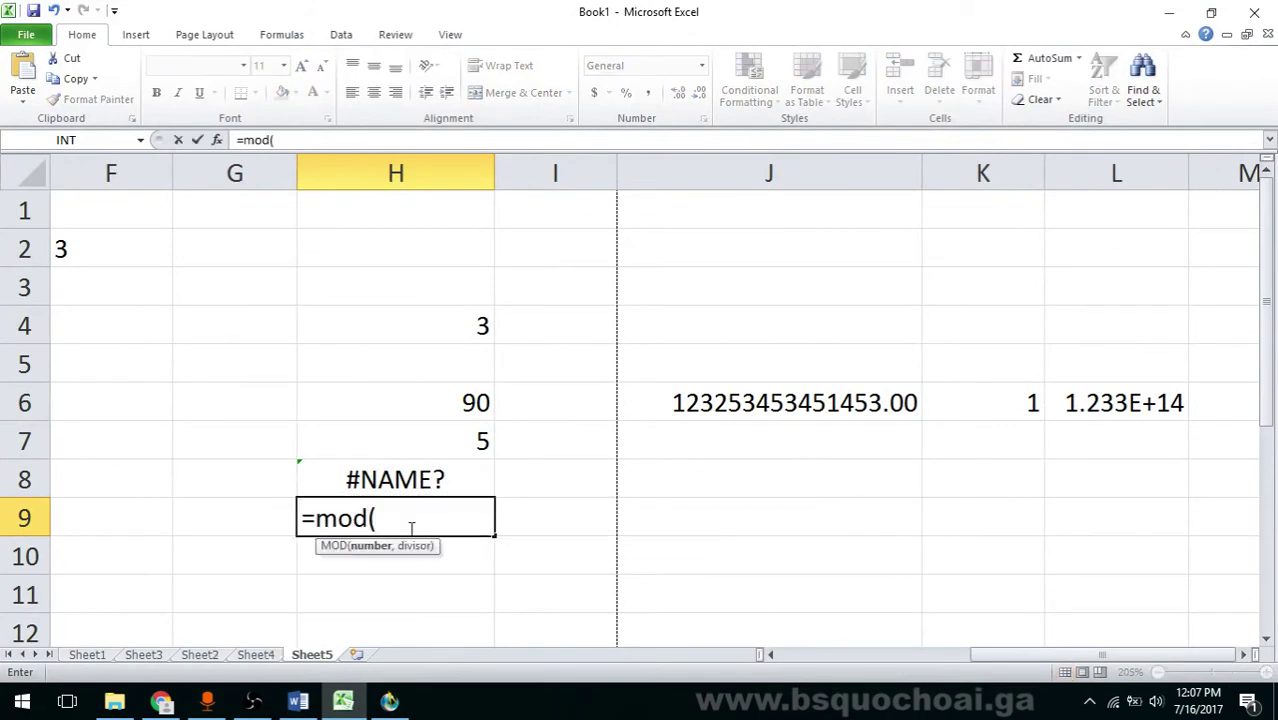
text(-3,2))
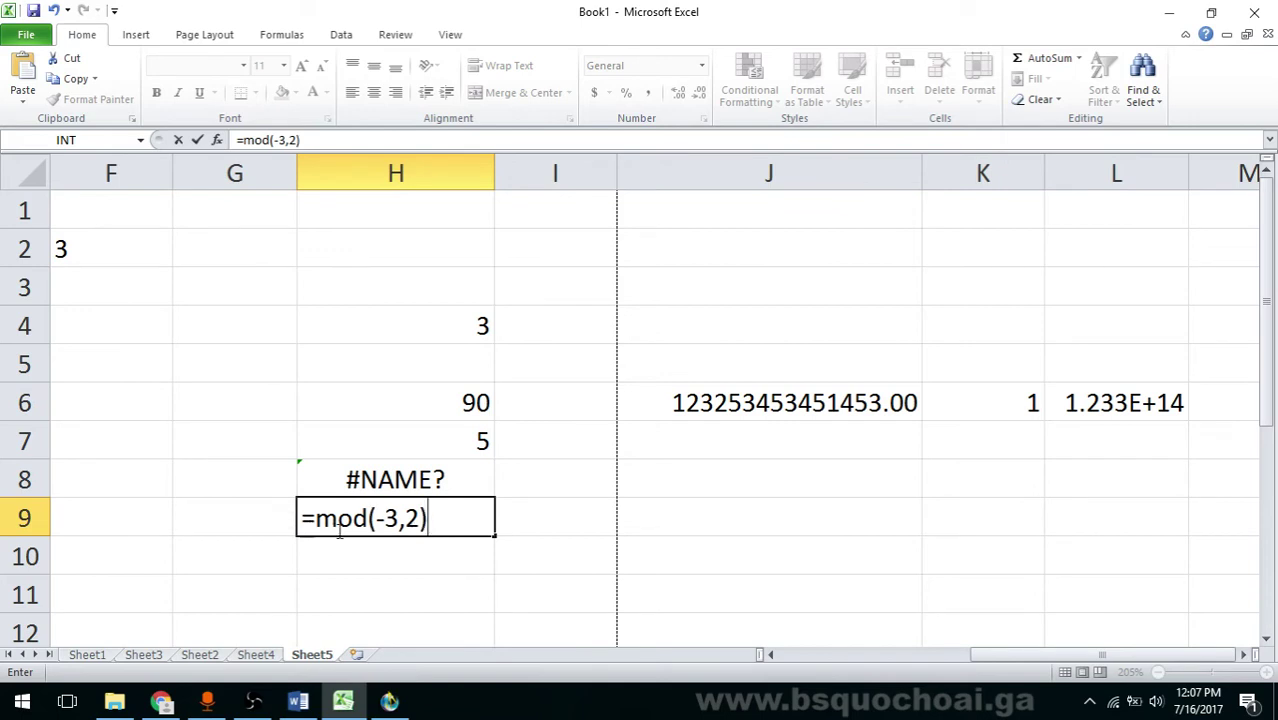
key(Return)
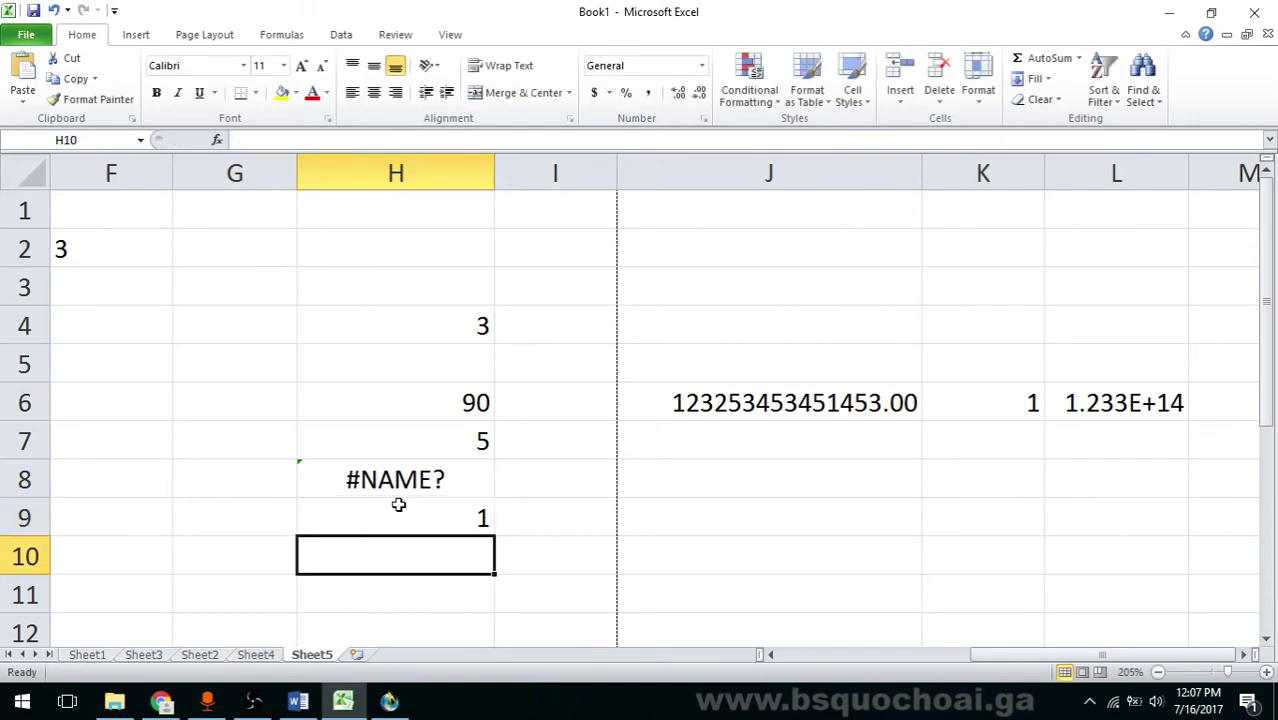
- Compare the MOD formula and result in cell H9 with the handwritten division in Sketchpad and question 28 in Word
click(466, 522)
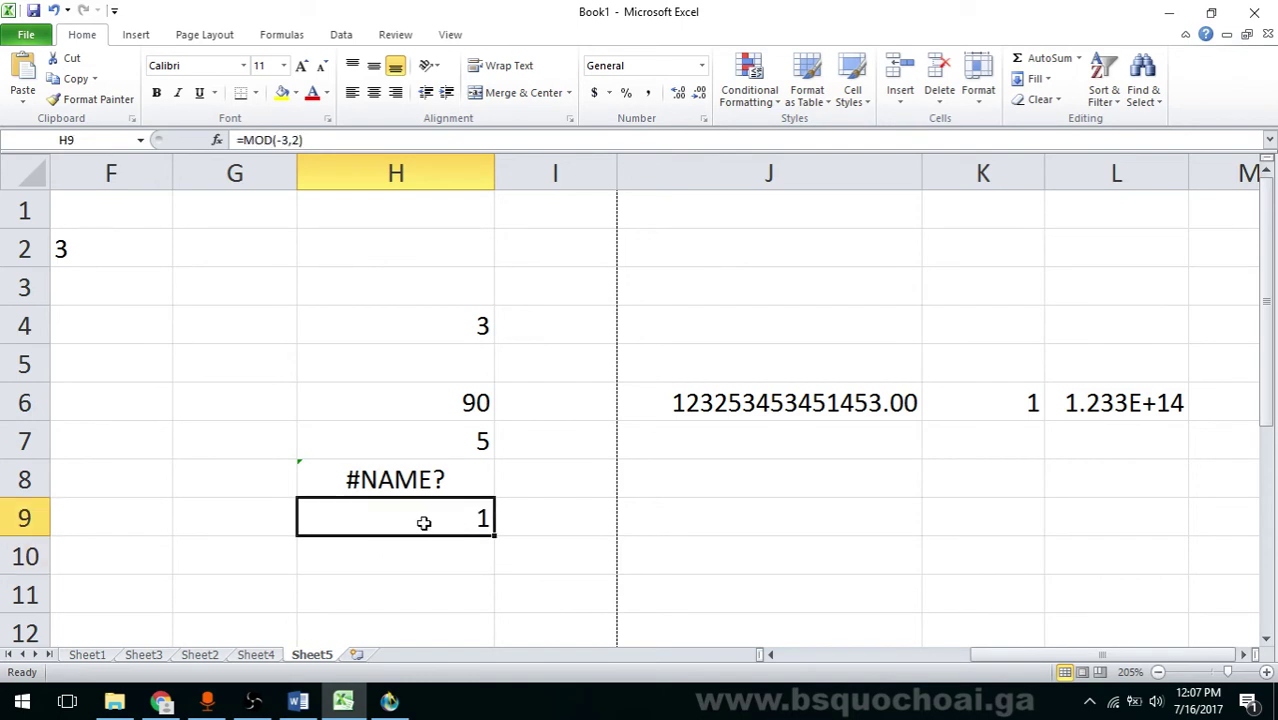
click(389, 701)
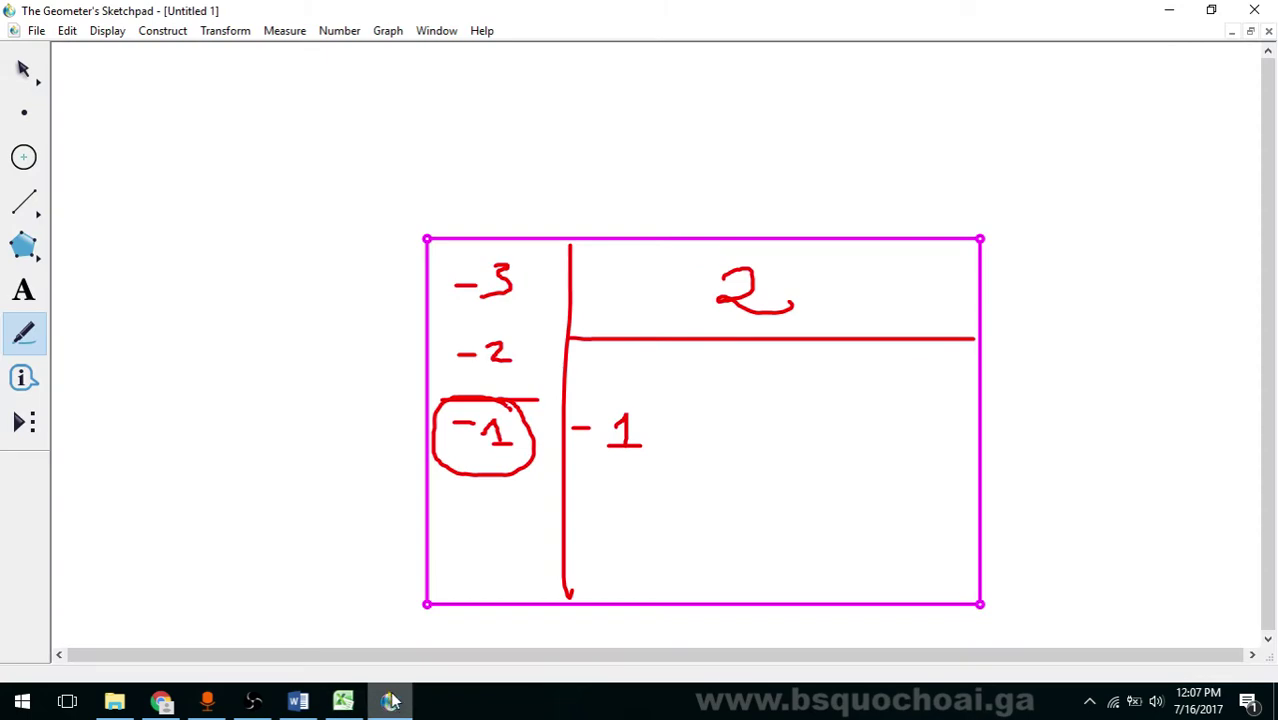
click(391, 701)
click(343, 701)
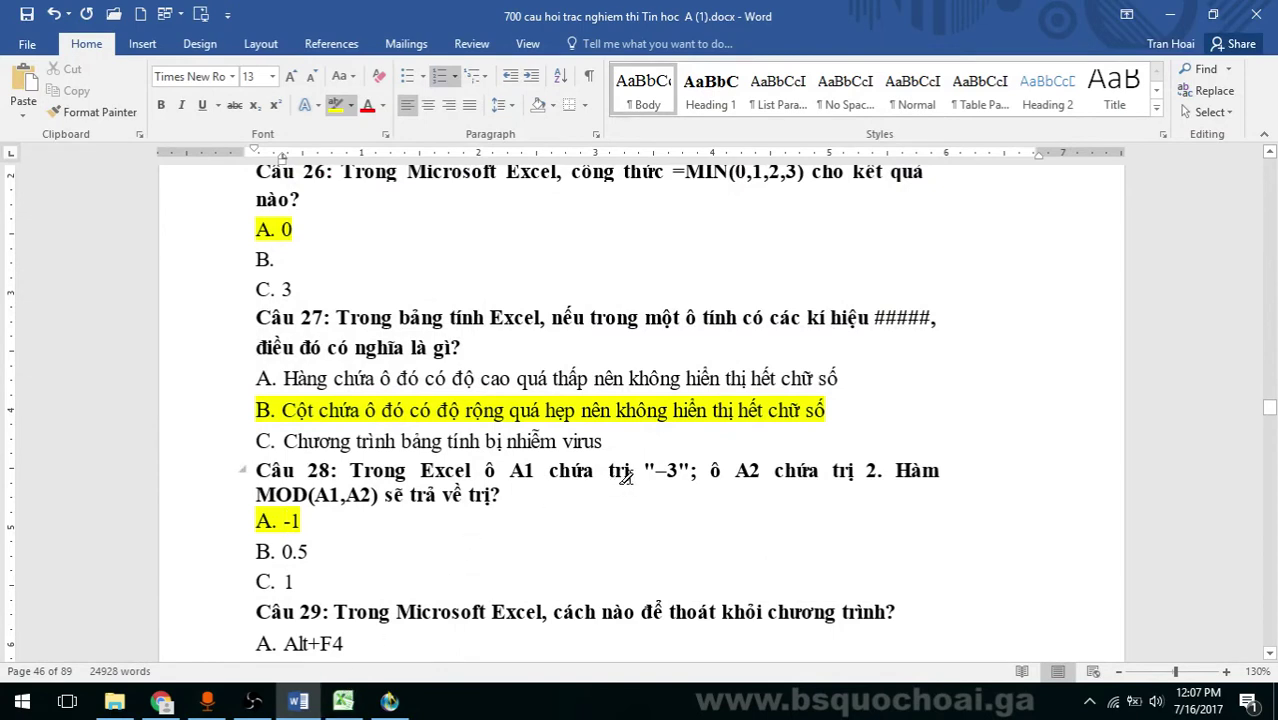
click(358, 705)
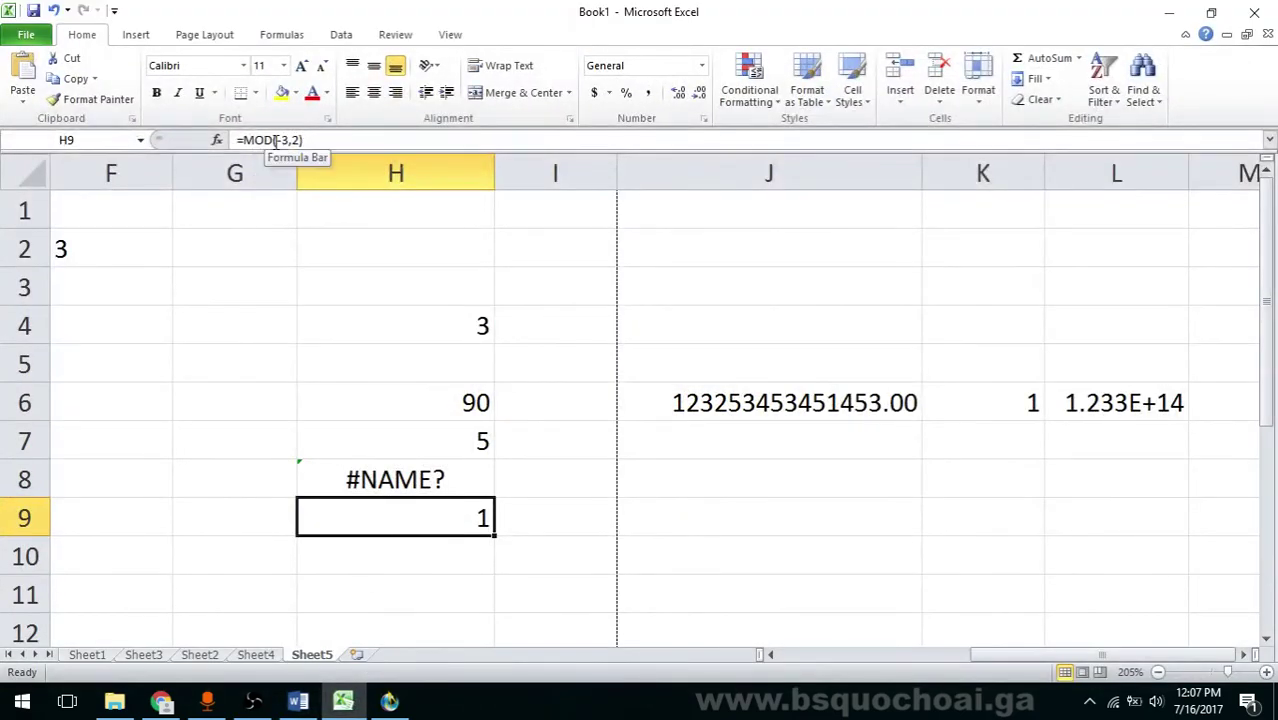
click(290, 140)
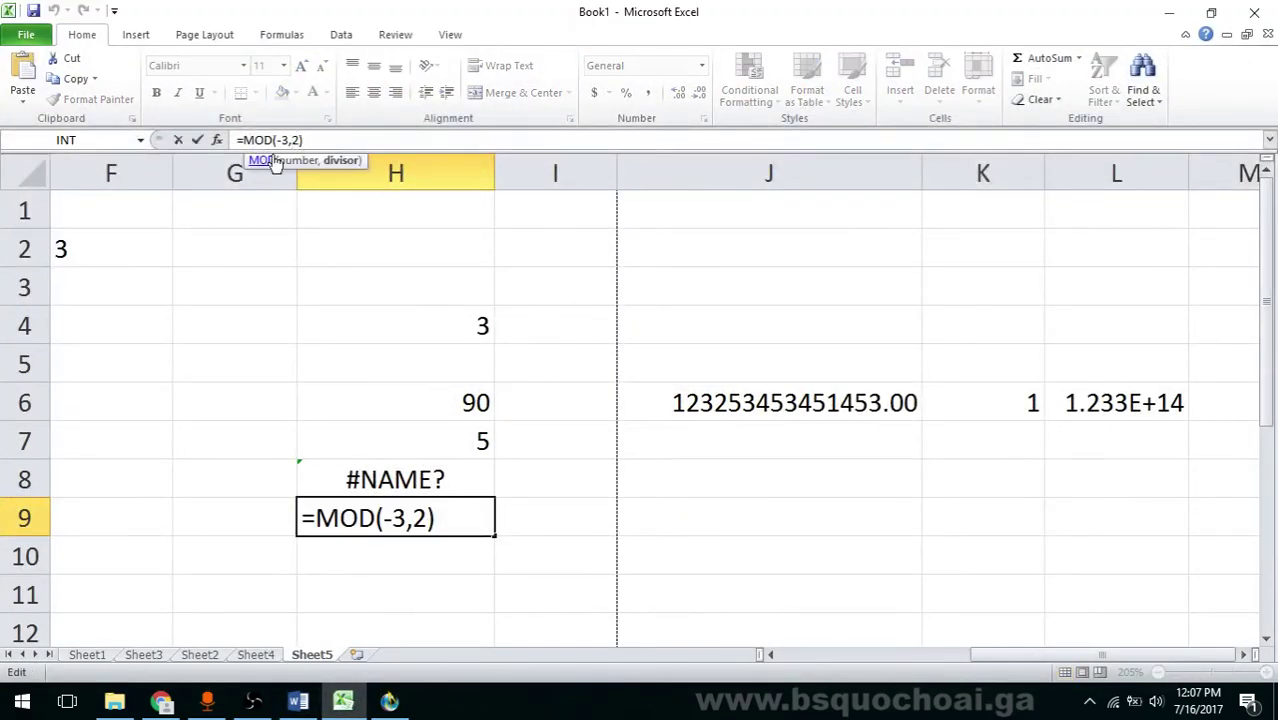
key(Return)
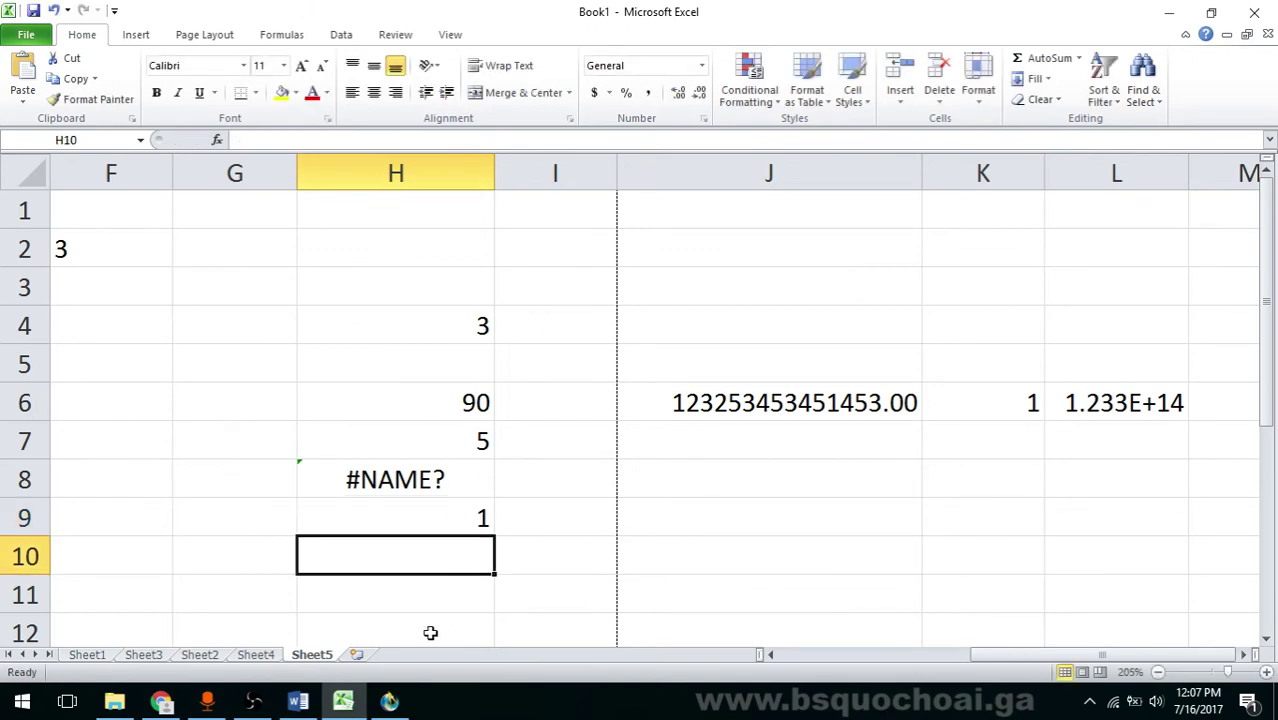
- Switch to the Word document, undo the highlight on answer A of question 28 and highlight answer C. 1 instead
click(284, 704)
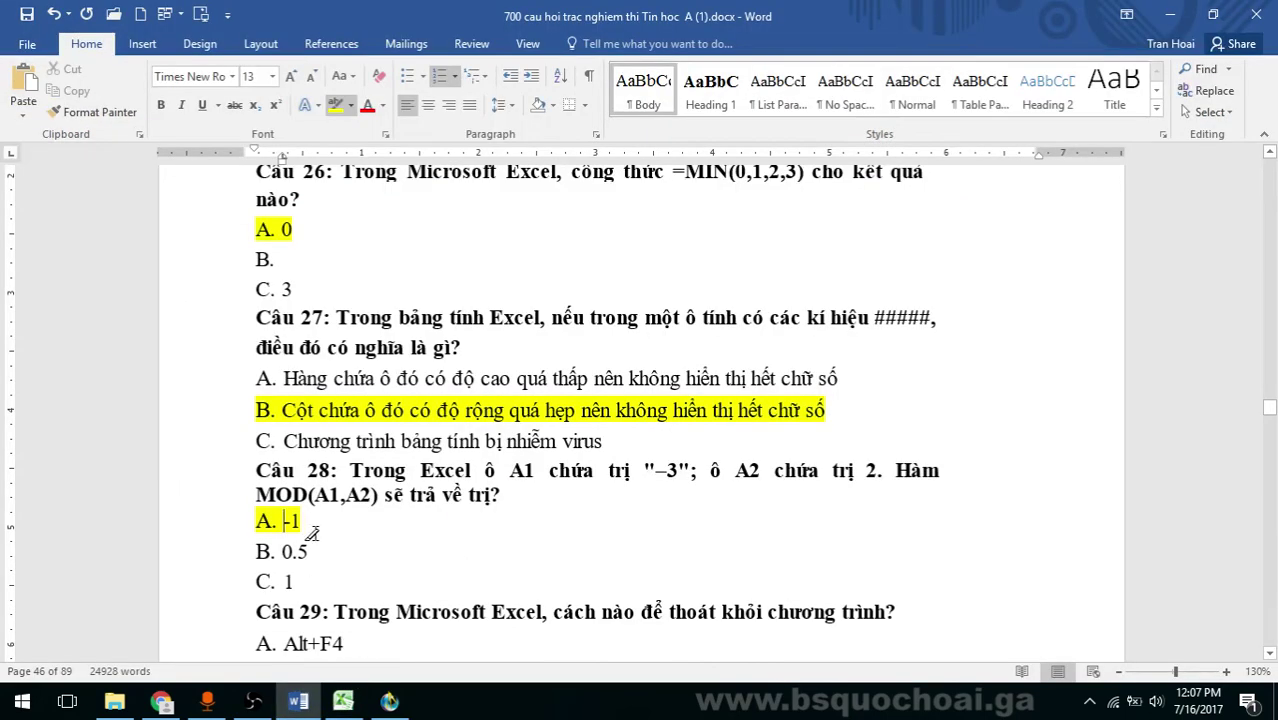
triple_click(316, 530)
key(ctrl+z)
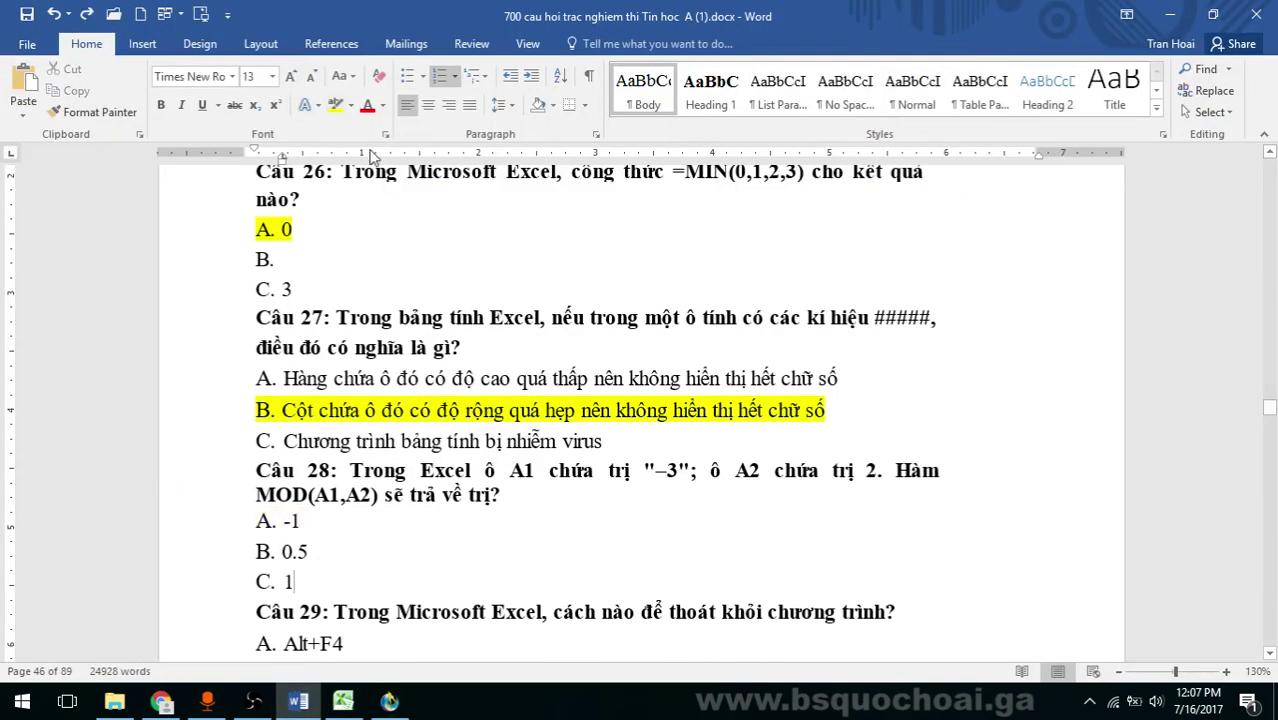
drag(305, 580, 240, 578)
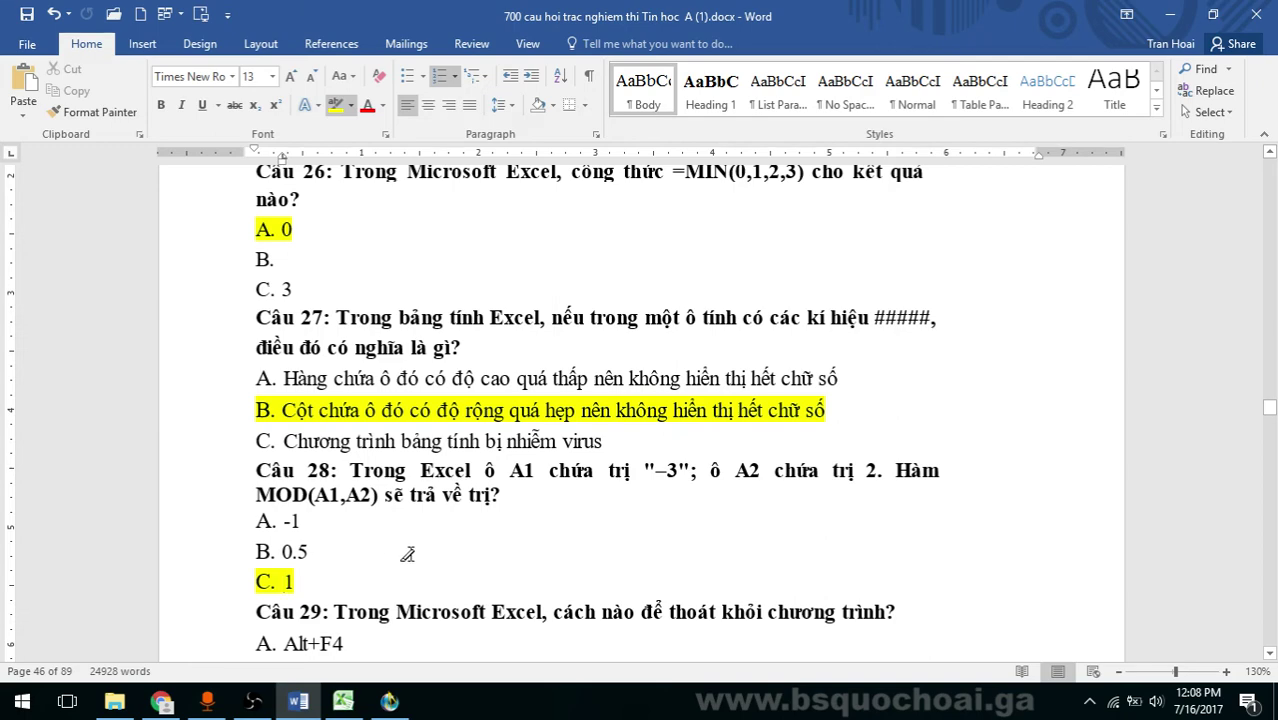
click(343, 700)
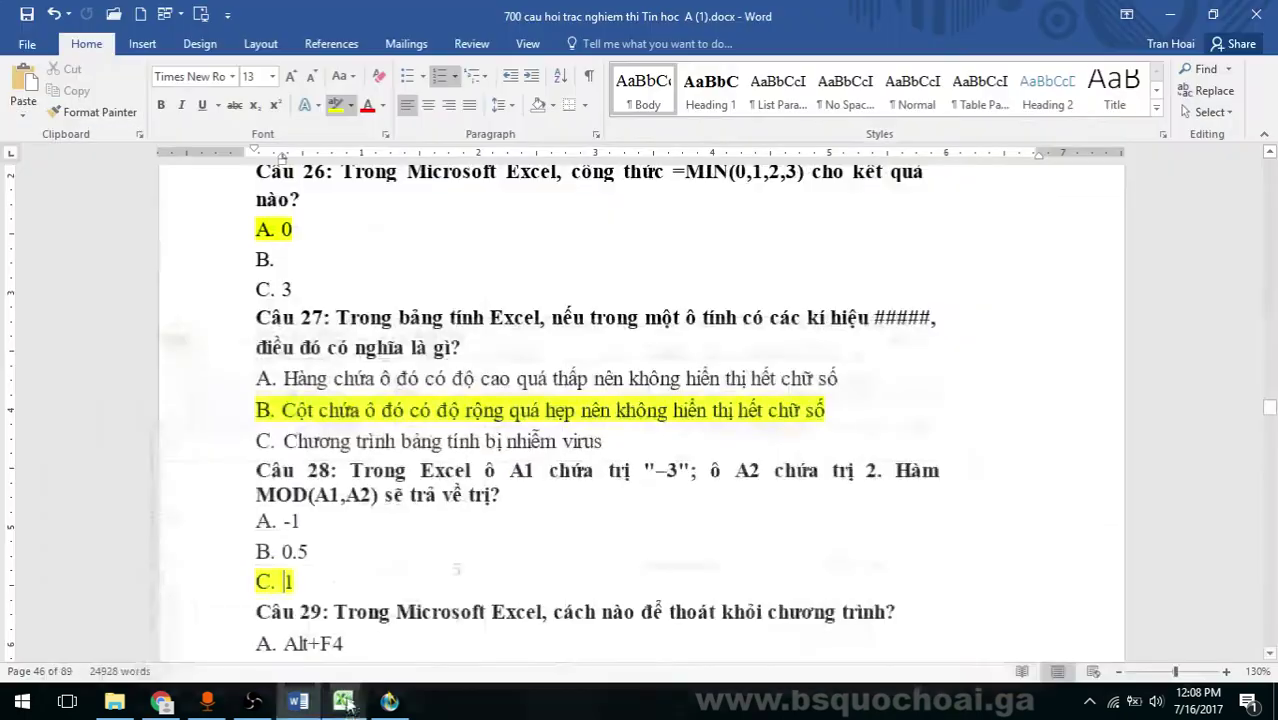
click(344, 697)
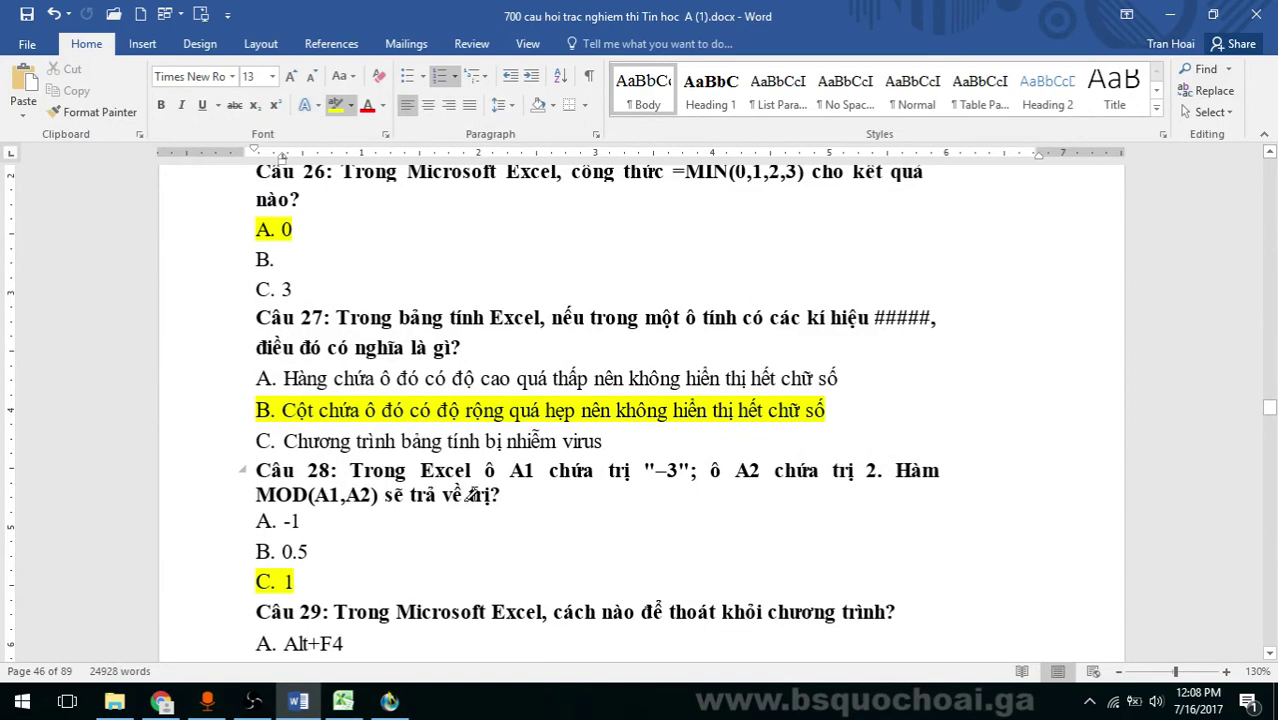
- Highlight answer A. Alt+F4 for question 29 and answer B. 5 for question 30 in yellow
scroll(434, 490, down, 3)
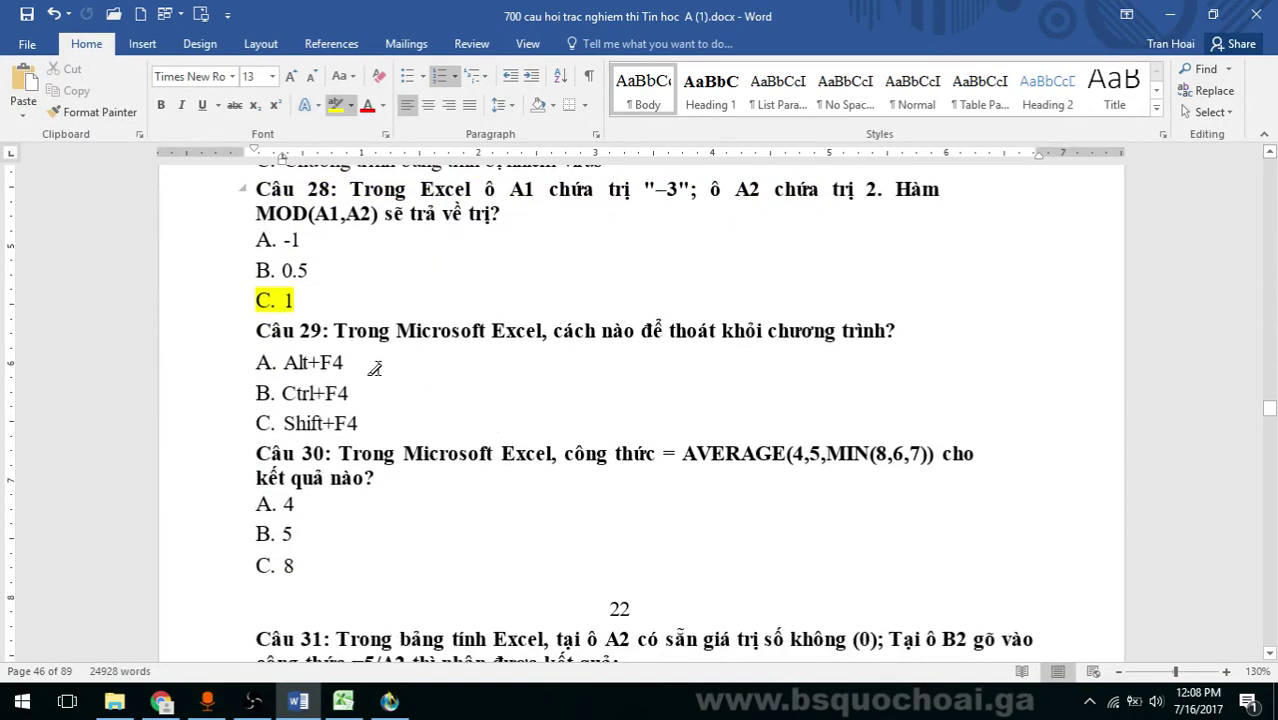
drag(343, 364, 245, 363)
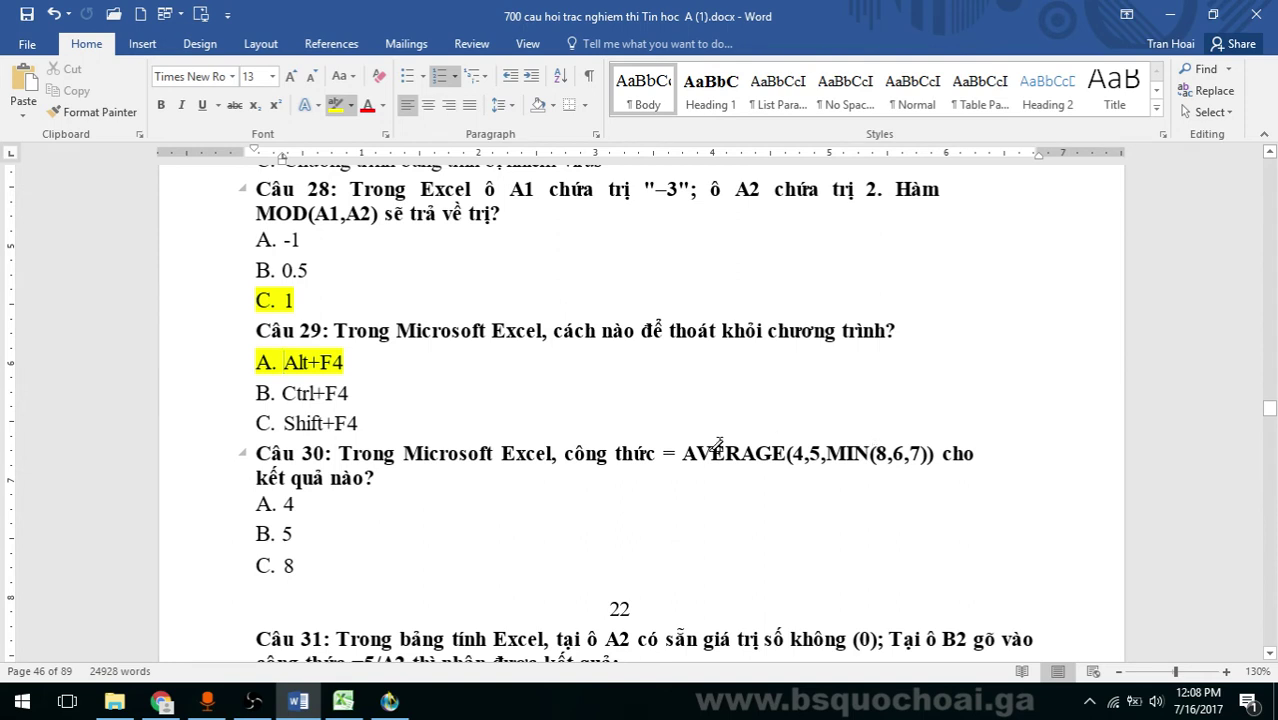
drag(298, 540, 244, 541)
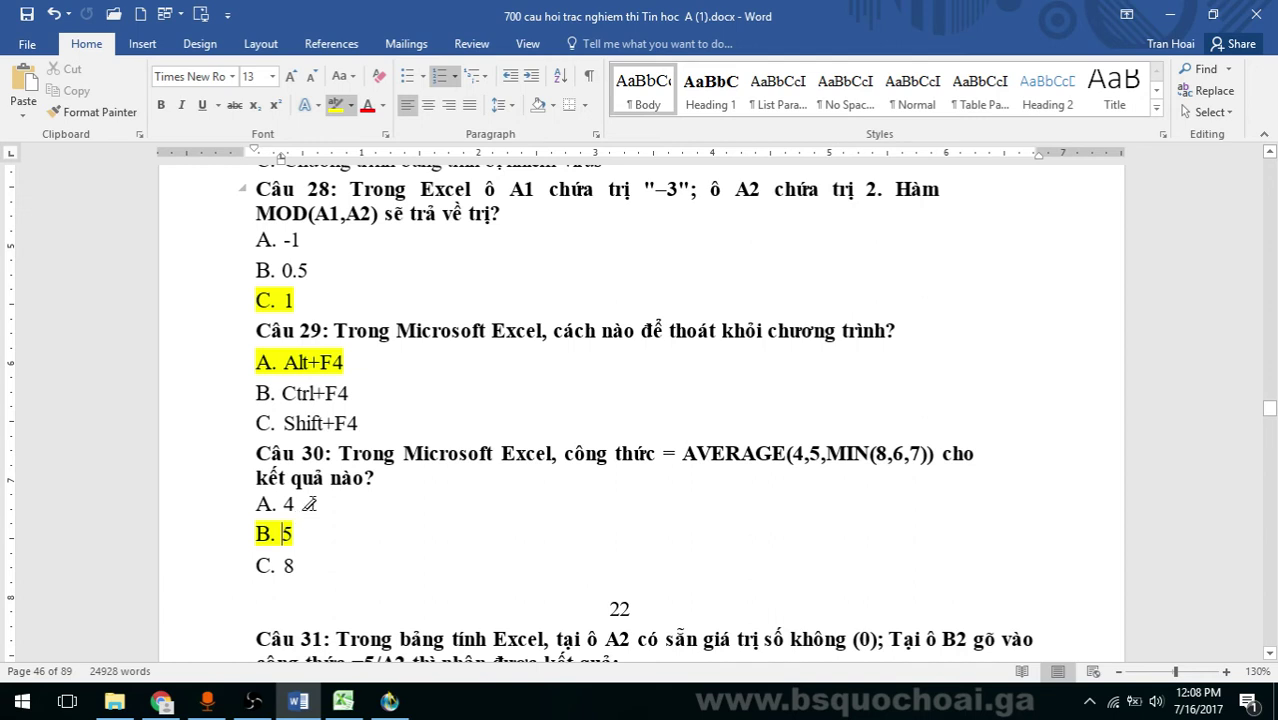
- Highlight answer B. #DIV/0! for question 31 in yellow
scroll(385, 440, down, 2)
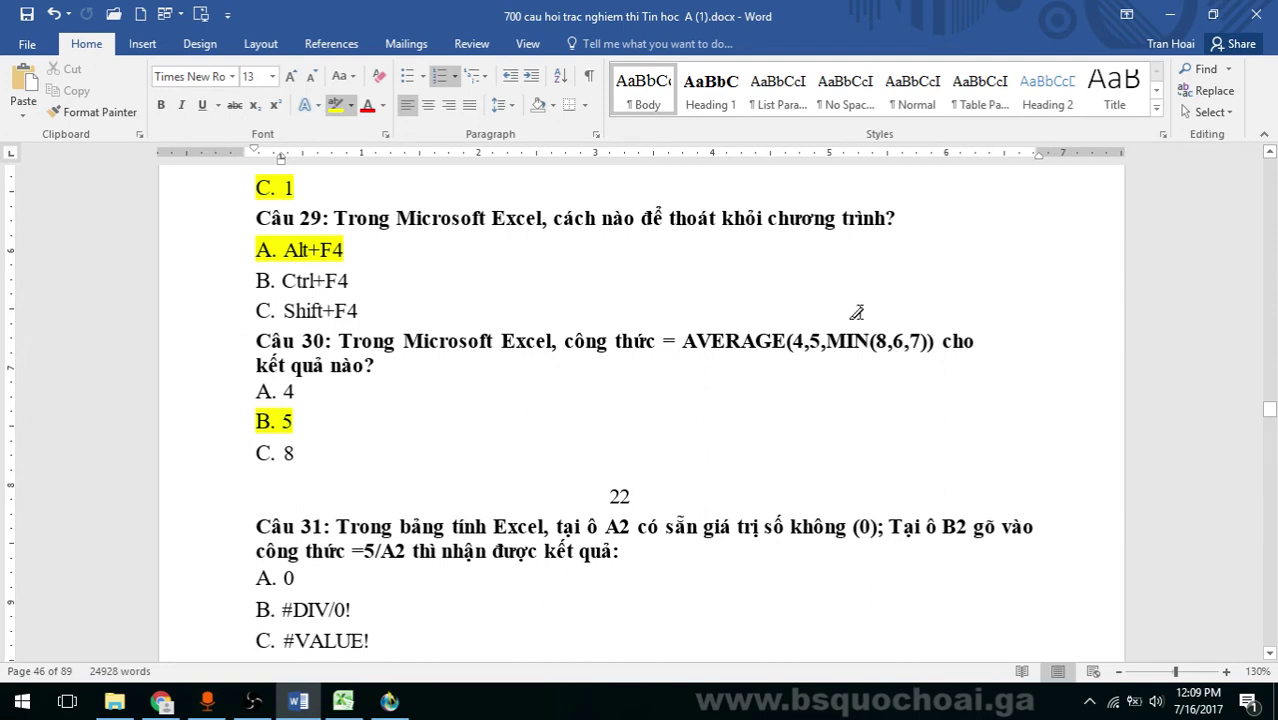
scroll(866, 336, down, 3)
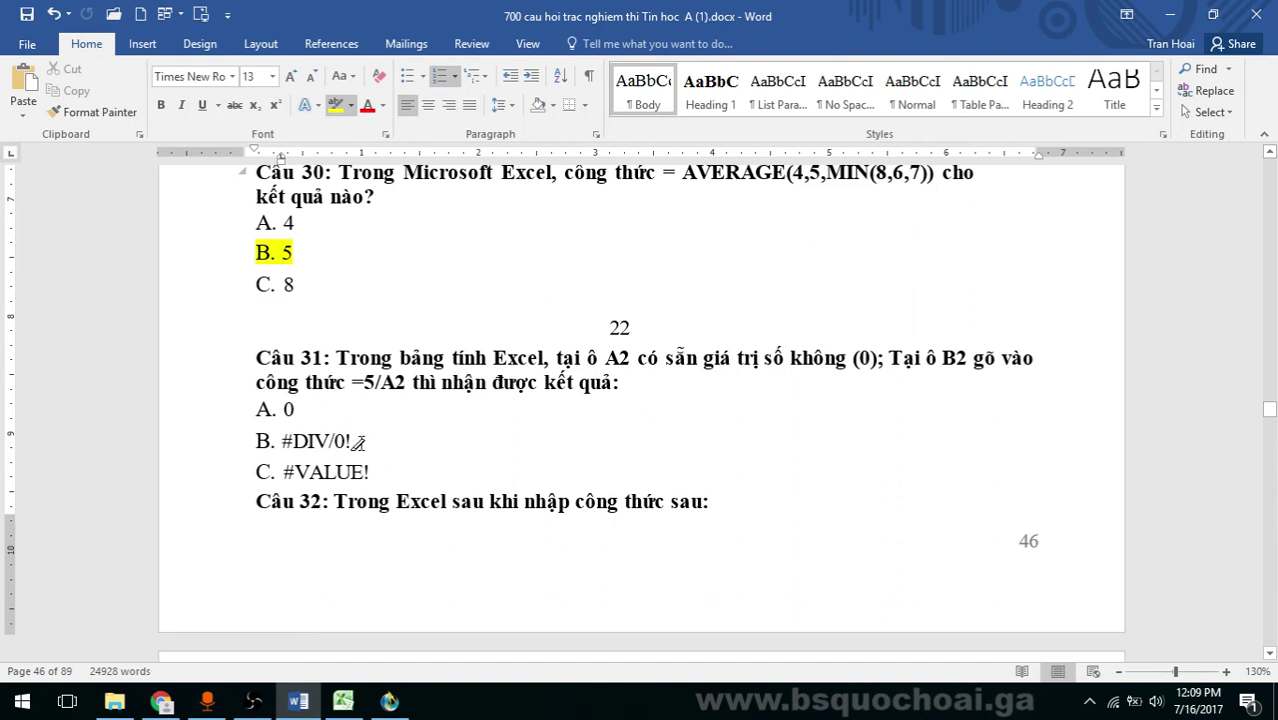
drag(358, 441, 226, 453)
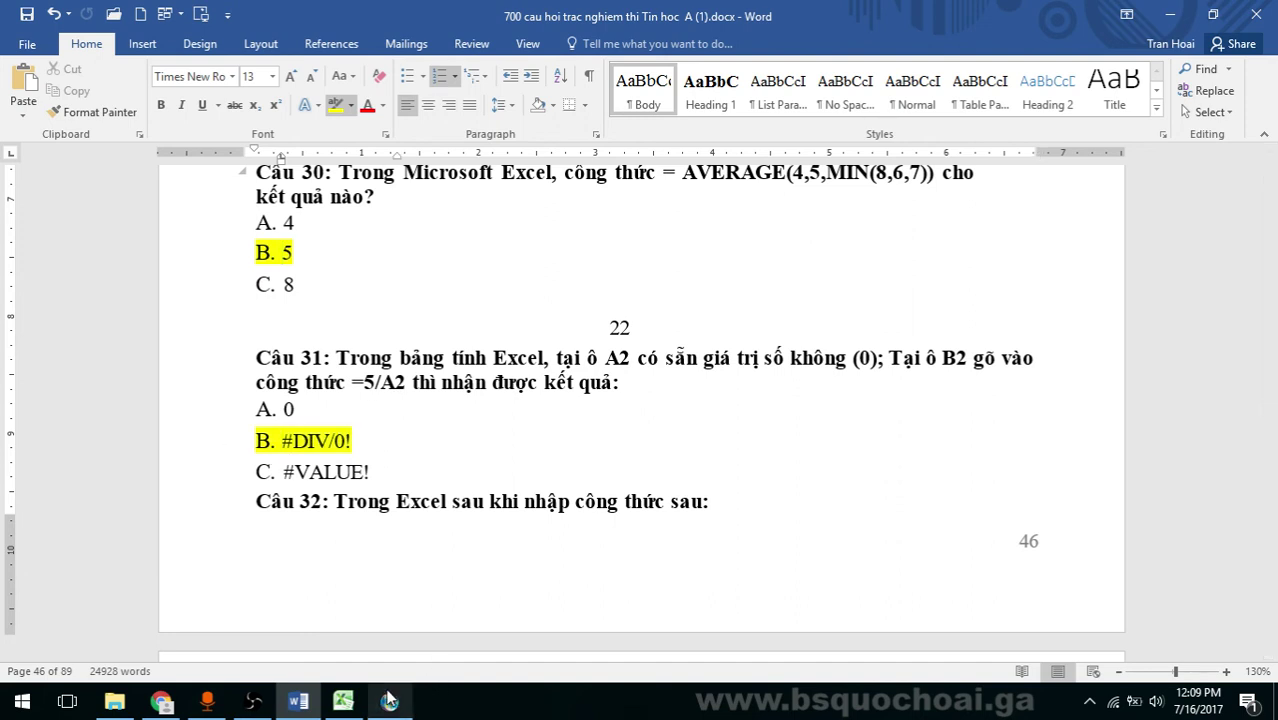
- Switch to Excel, enter the formula =5/0 in cell H10 and look at the error-checking options for that cell
click(343, 701)
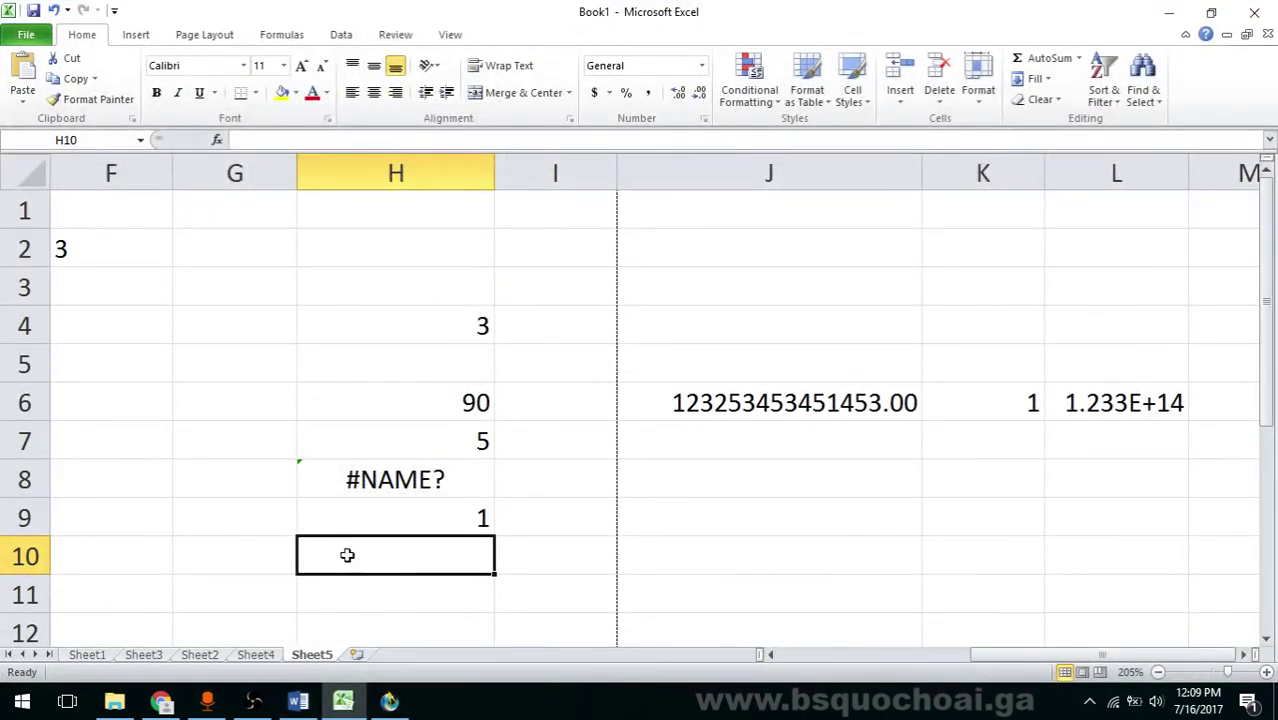
text(=5/0)
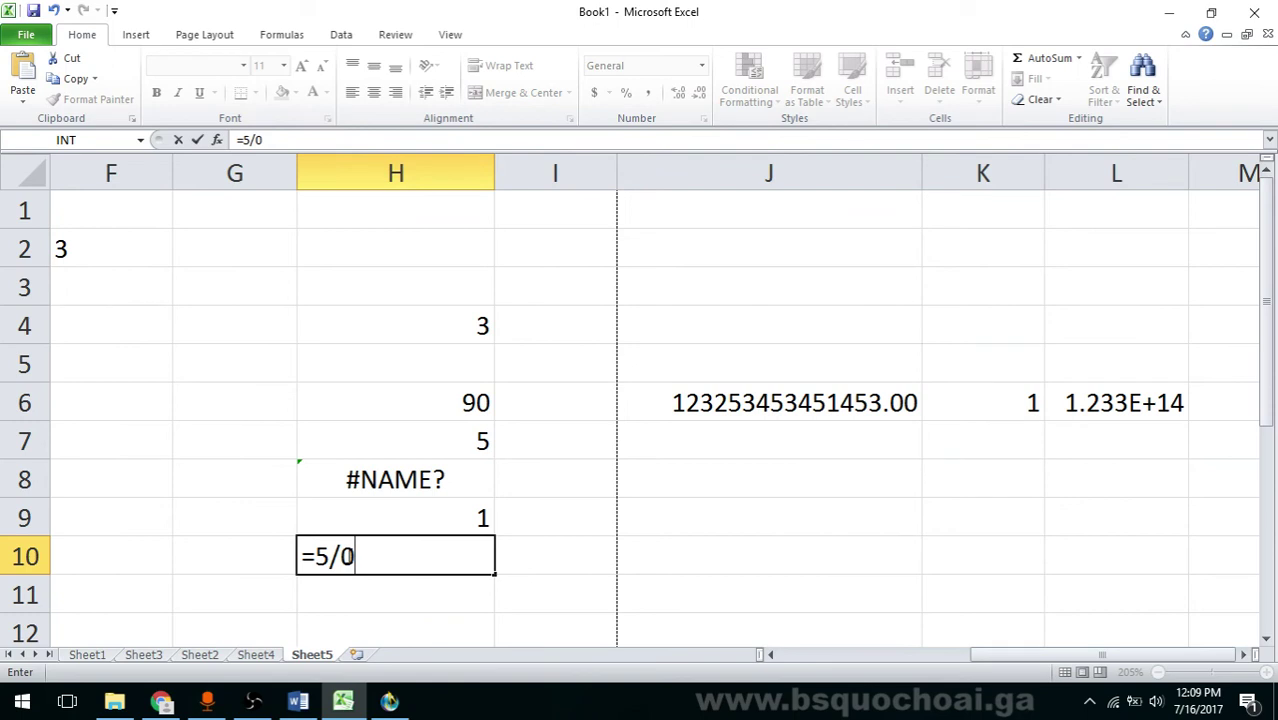
key(Return)
click(327, 559)
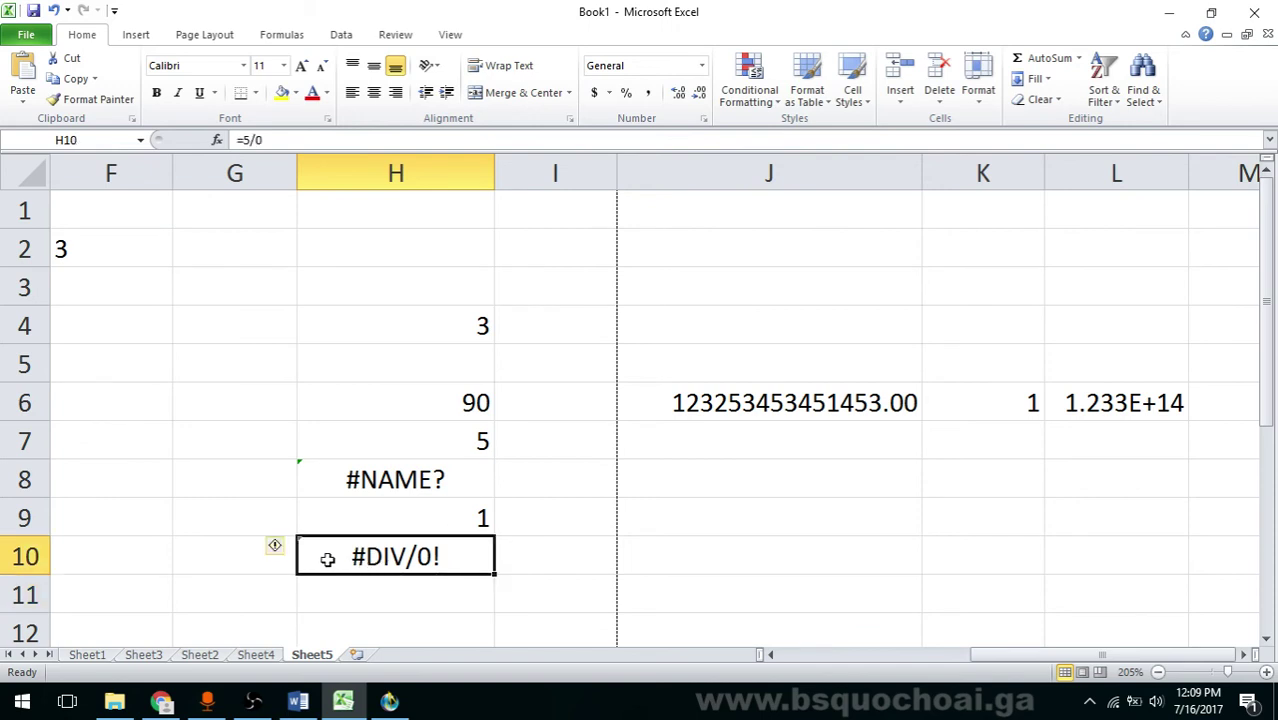
click(276, 546)
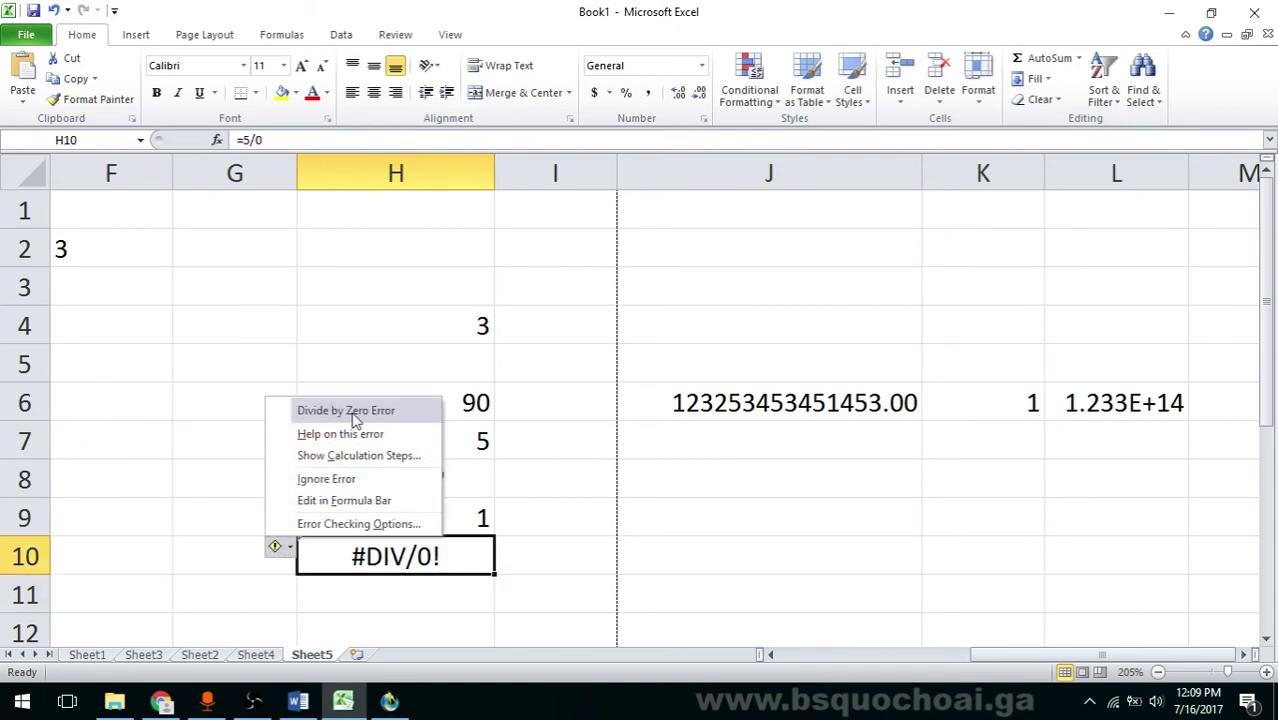
click(576, 584)
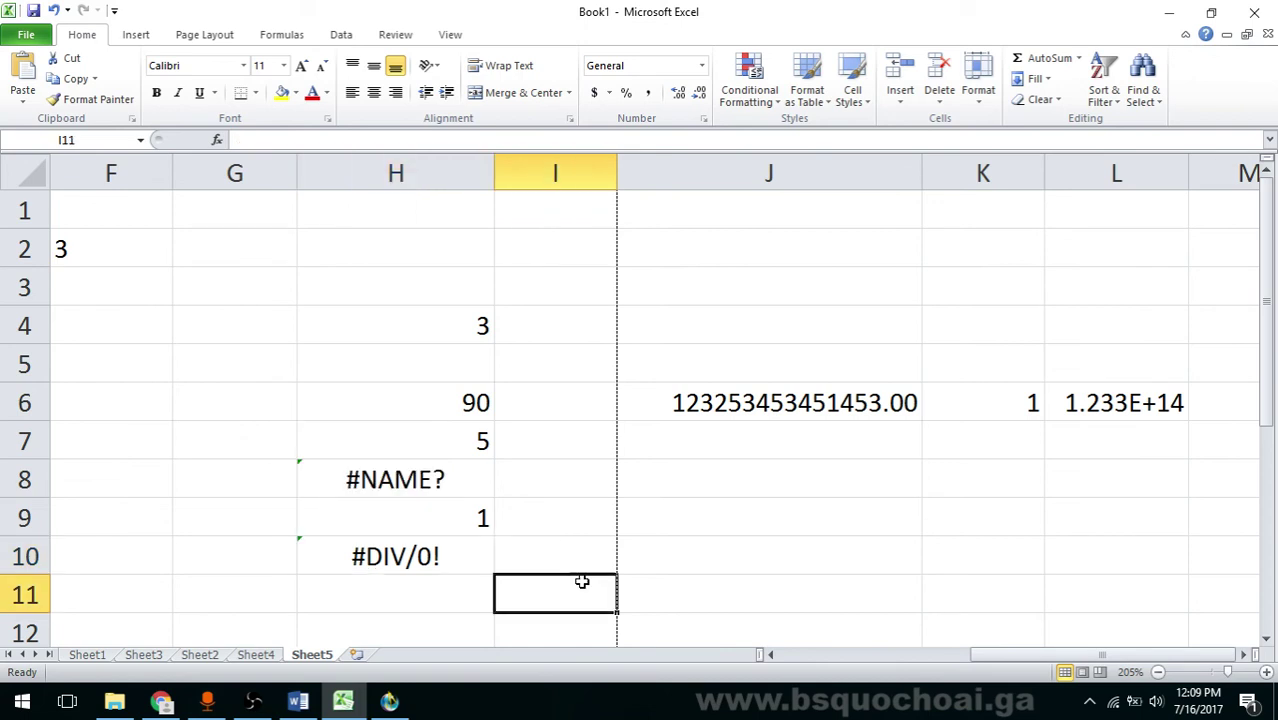
- Return to the Word document and highlight answer A. #VALUE! for question 32 in yellow
click(300, 702)
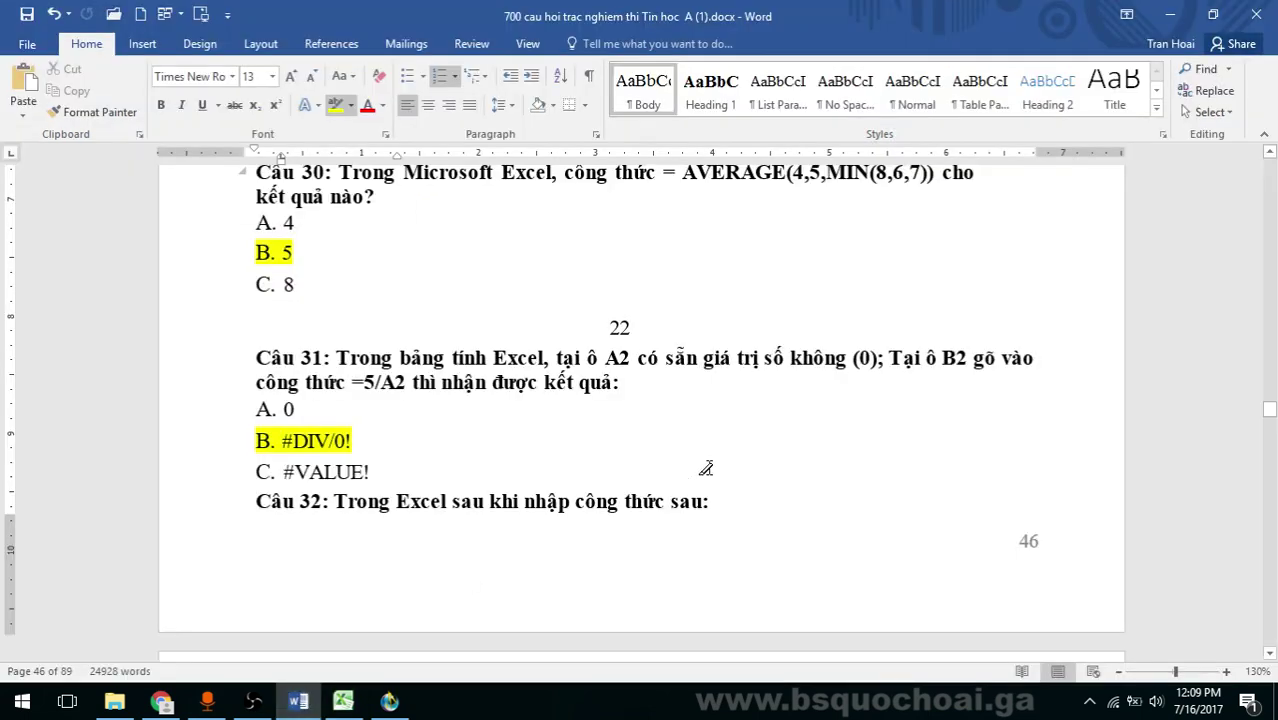
scroll(707, 468, down, 4)
scroll(712, 462, up, 4)
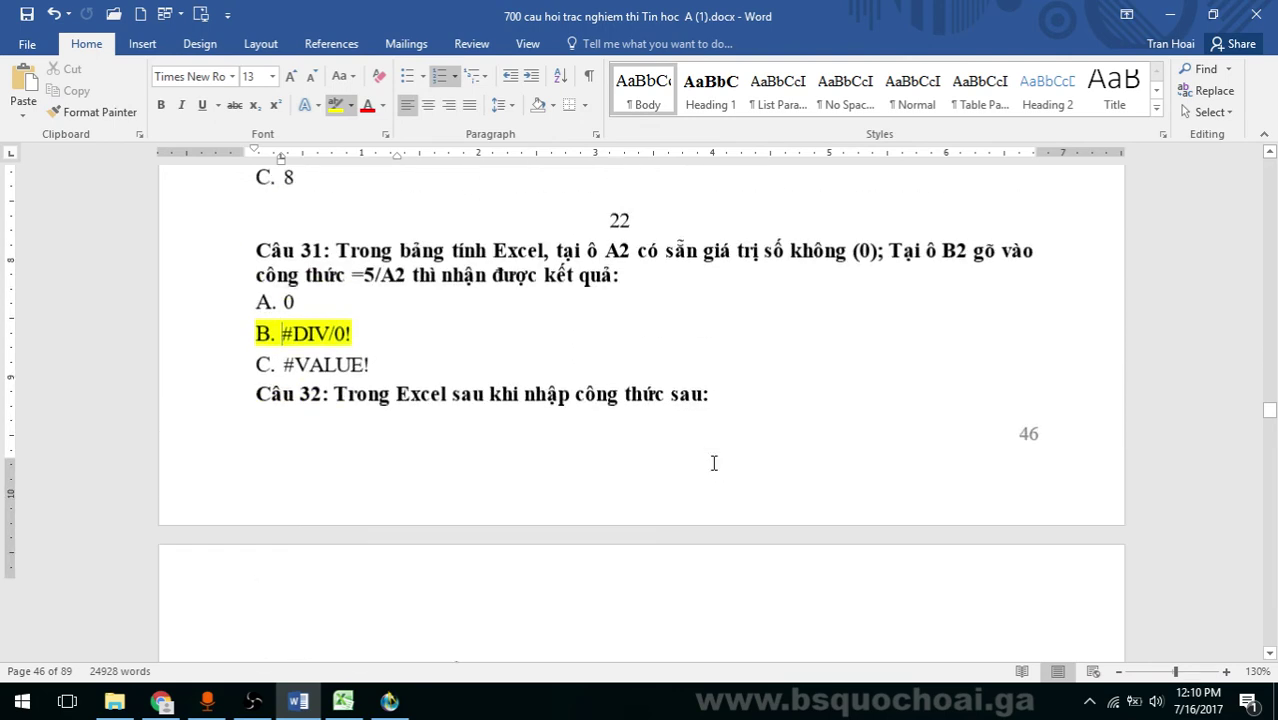
scroll(714, 465, down, 2)
scroll(707, 457, down, 1)
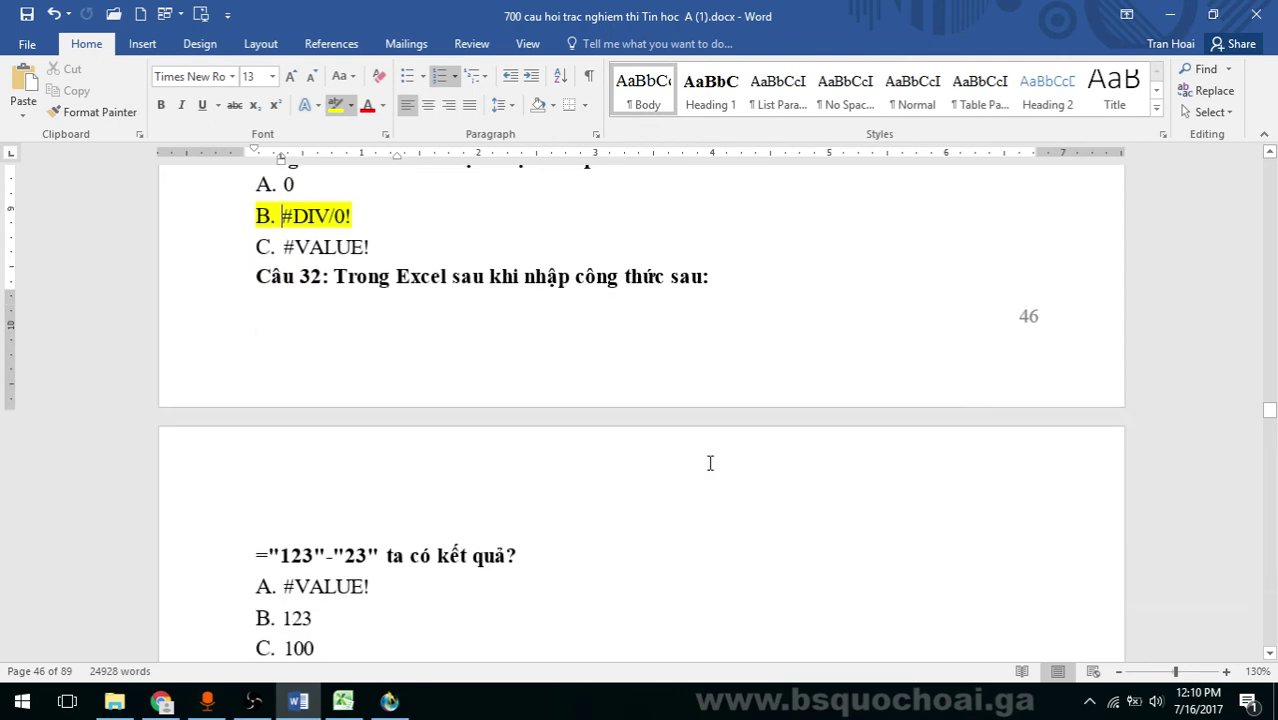
scroll(707, 464, up, 1)
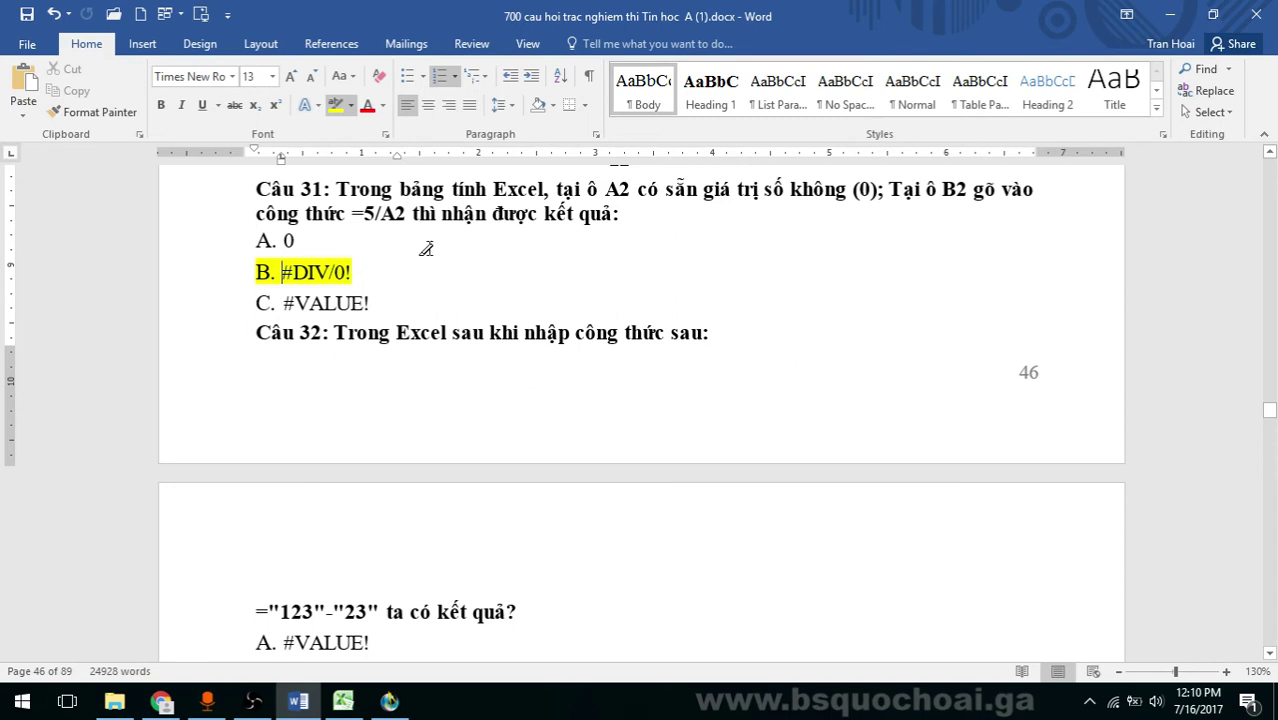
scroll(559, 345, down, 2)
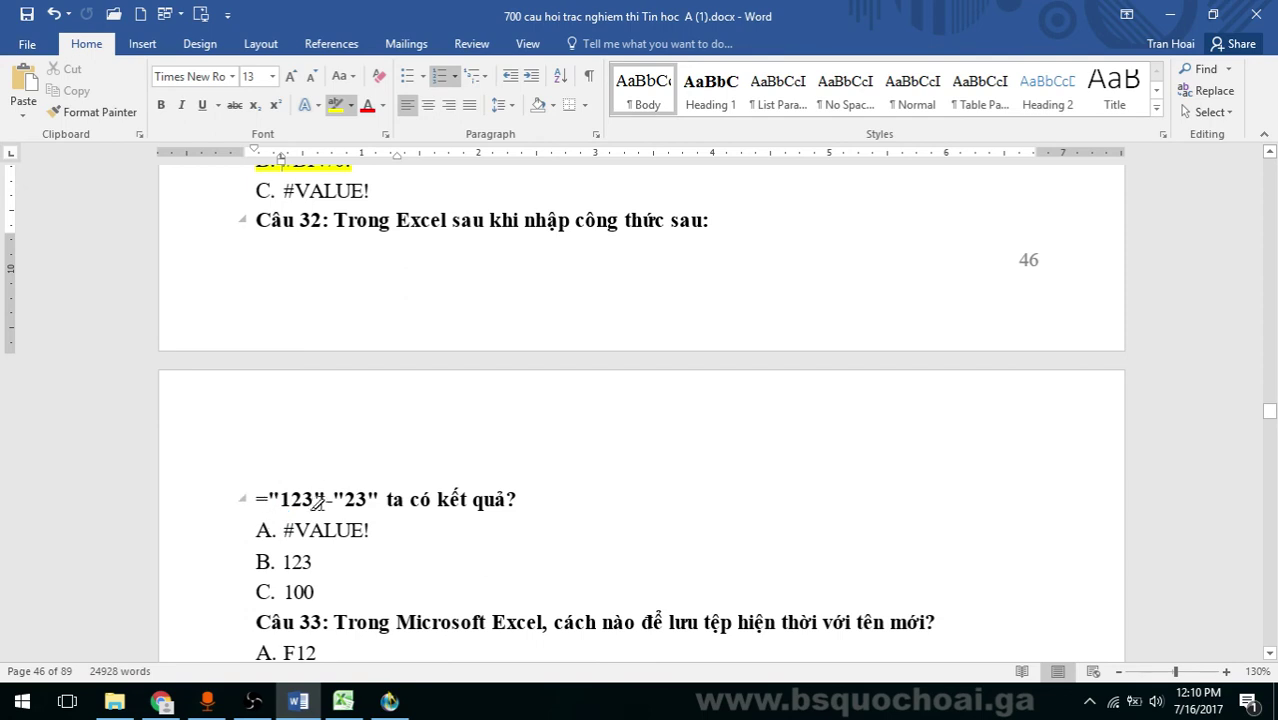
drag(307, 530, 246, 530)
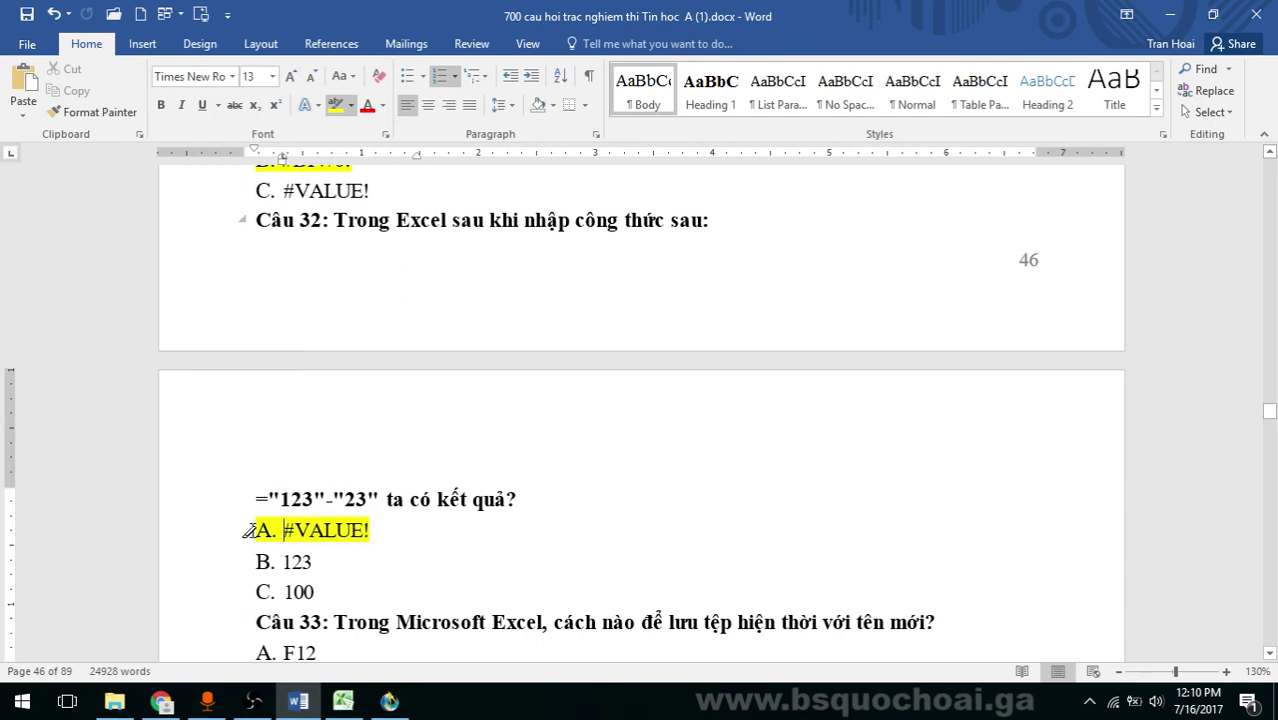
- Switch to Excel, begin a formula with = in cell I11 and decline turning on Sticky Keys
click(362, 702)
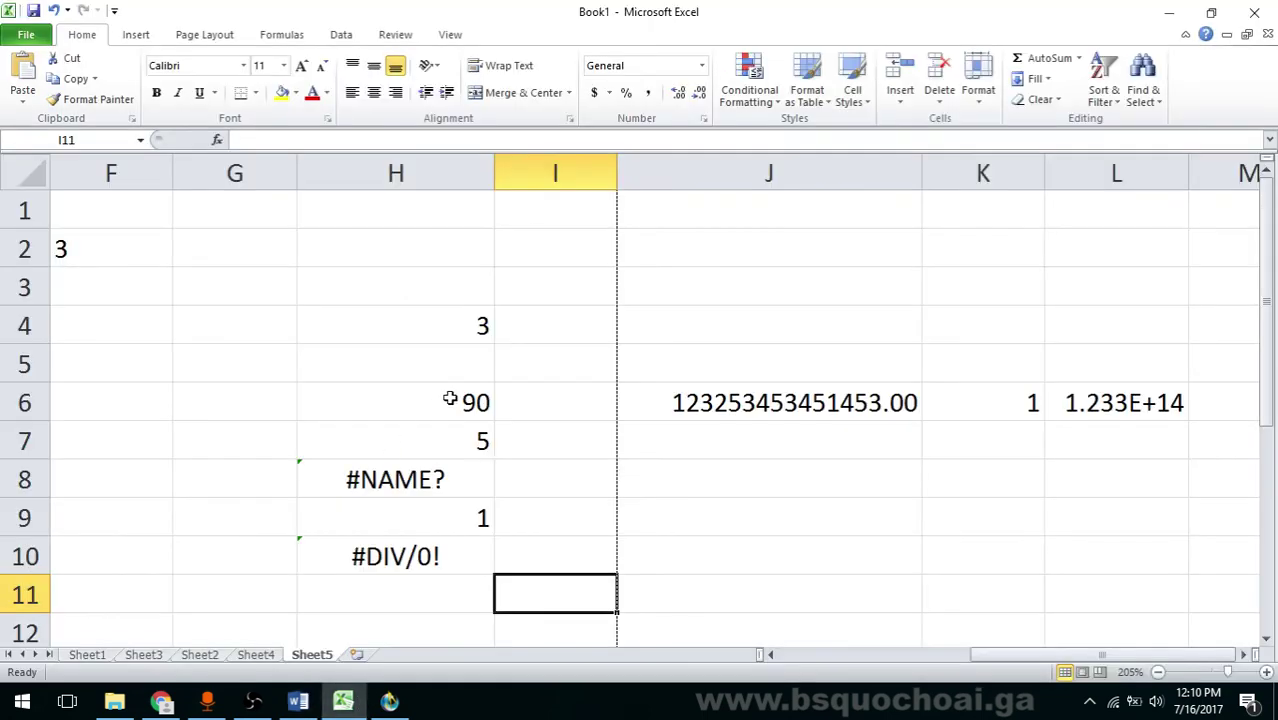
text(=)
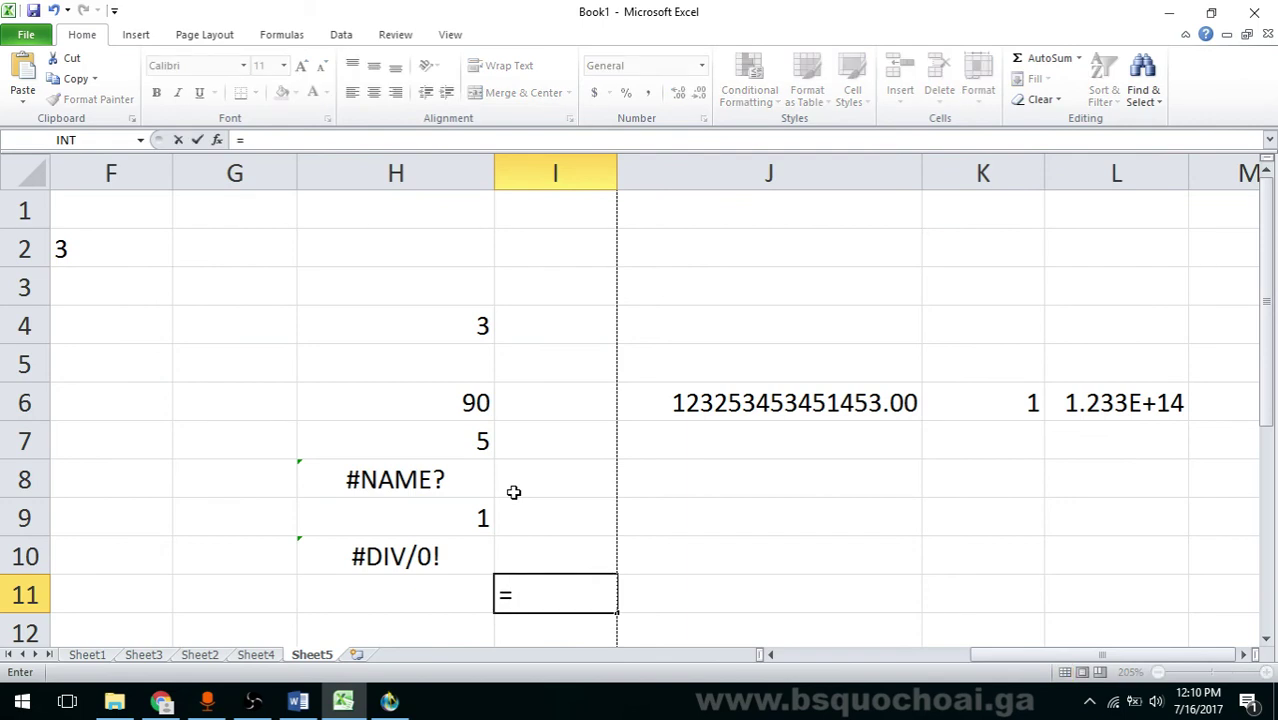
key(shift)
key(shift)
key(shift)
key(shift)
key(shift)
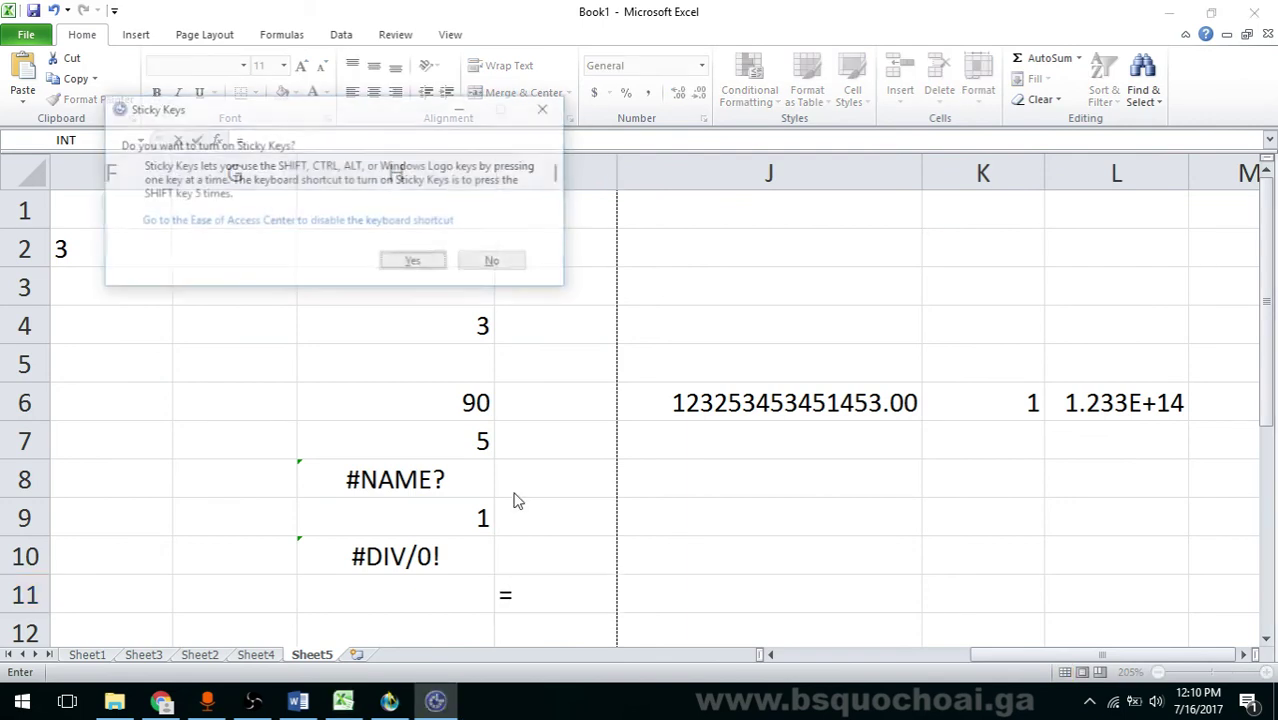
click(495, 262)
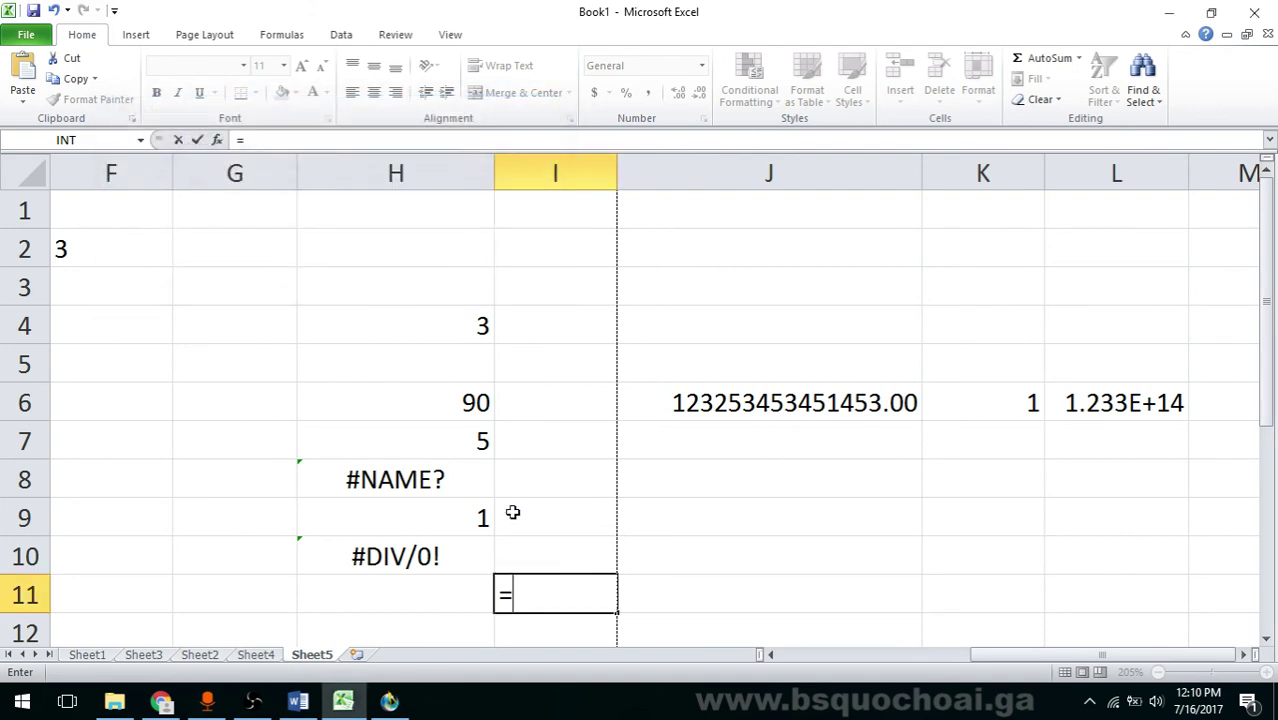
- Search Windows for "key", open the On-Screen Keyboard and move it clear of the formula in cell I11
click(42, 692)
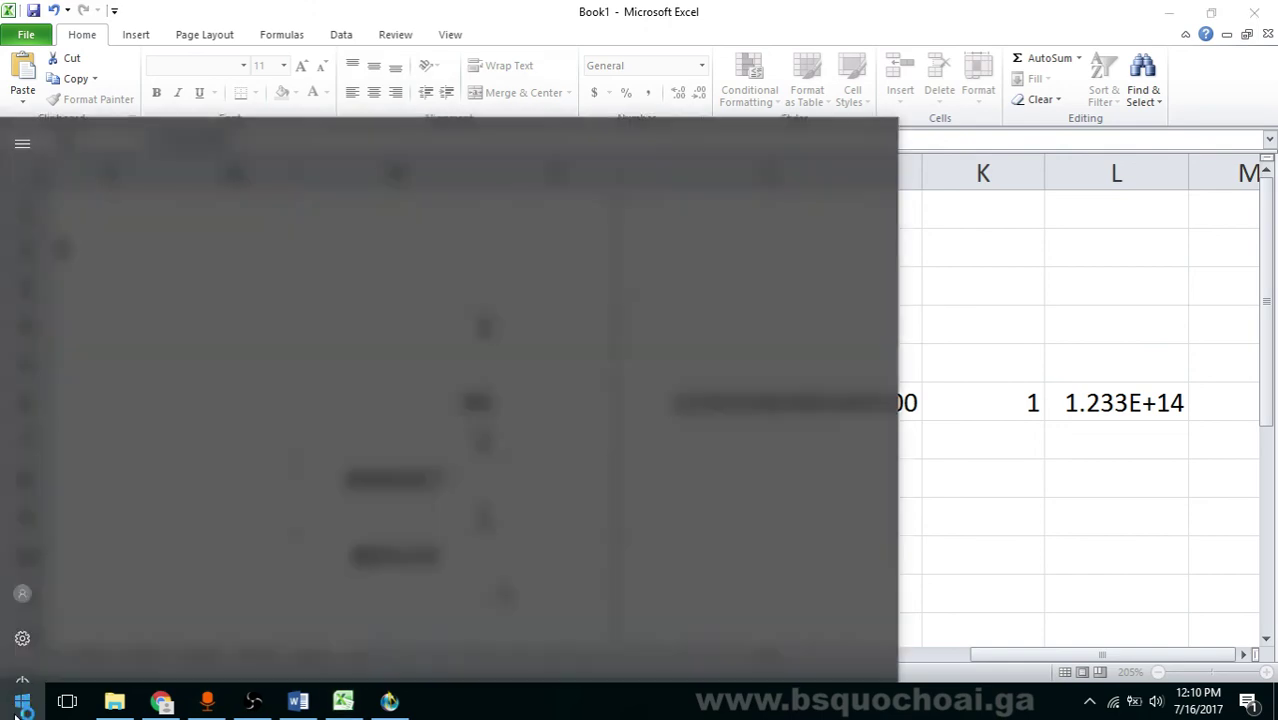
text(key)
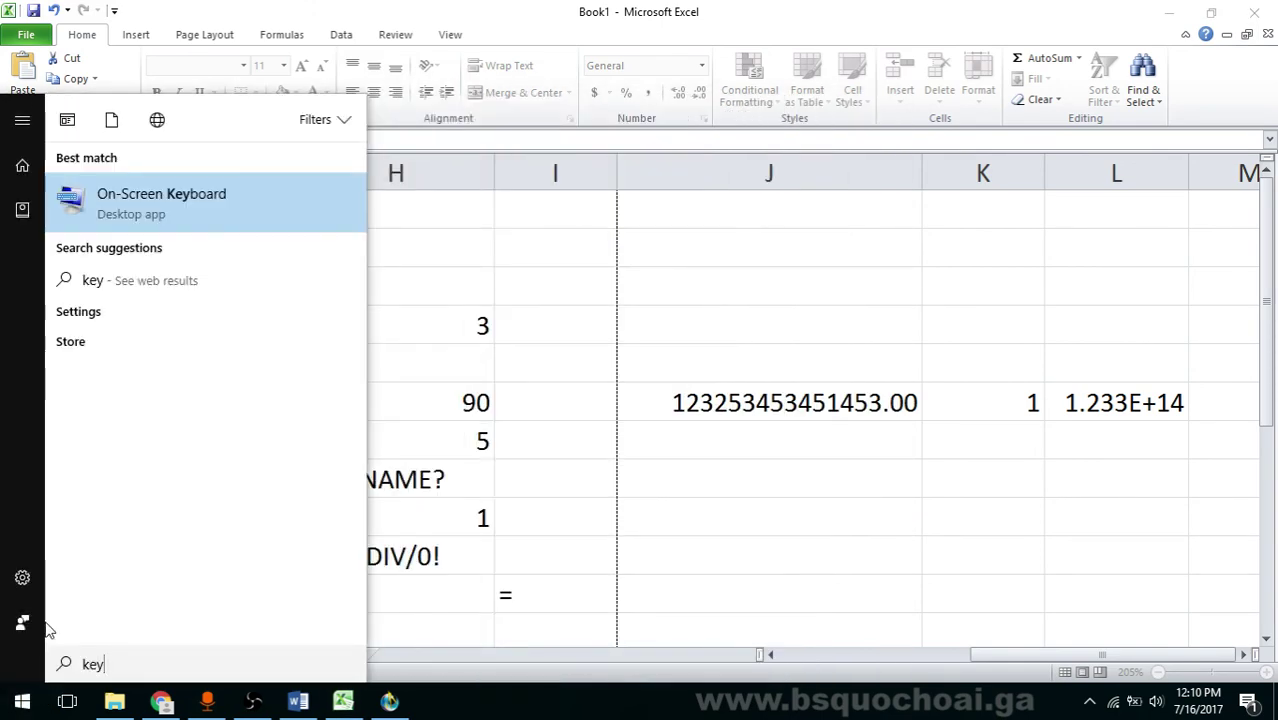
click(163, 196)
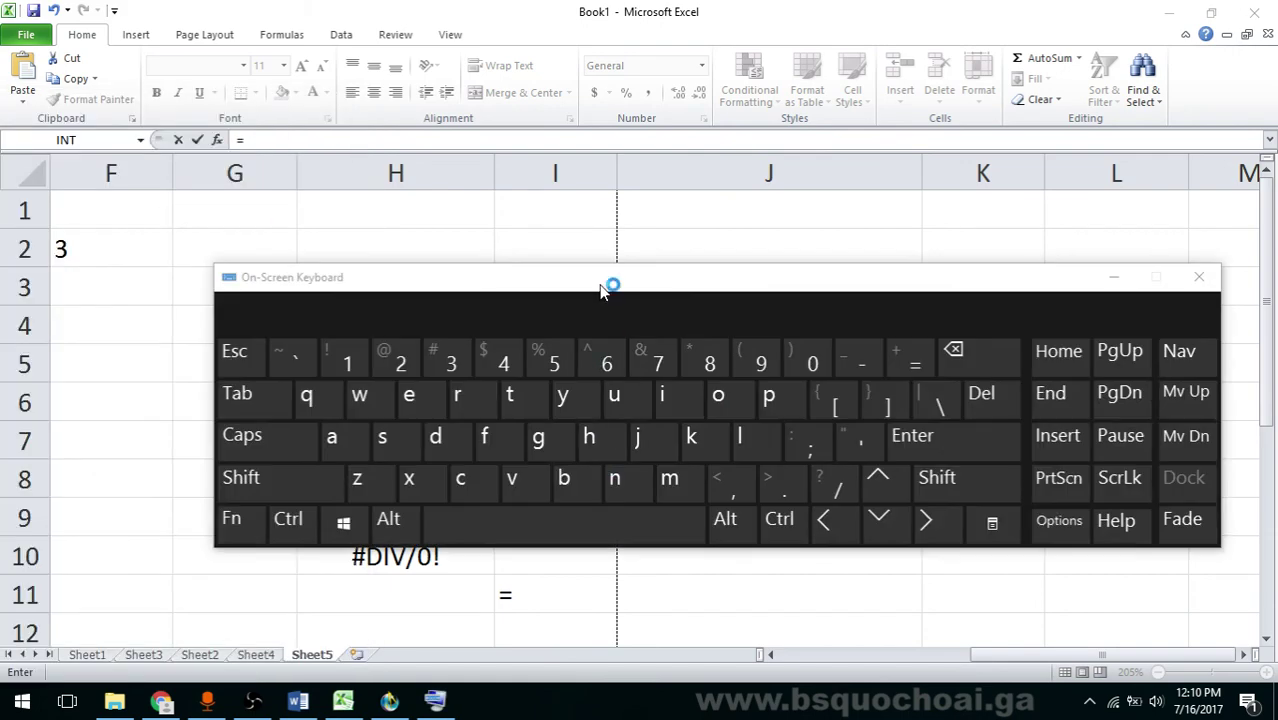
drag(608, 285, 508, 194)
click(563, 585)
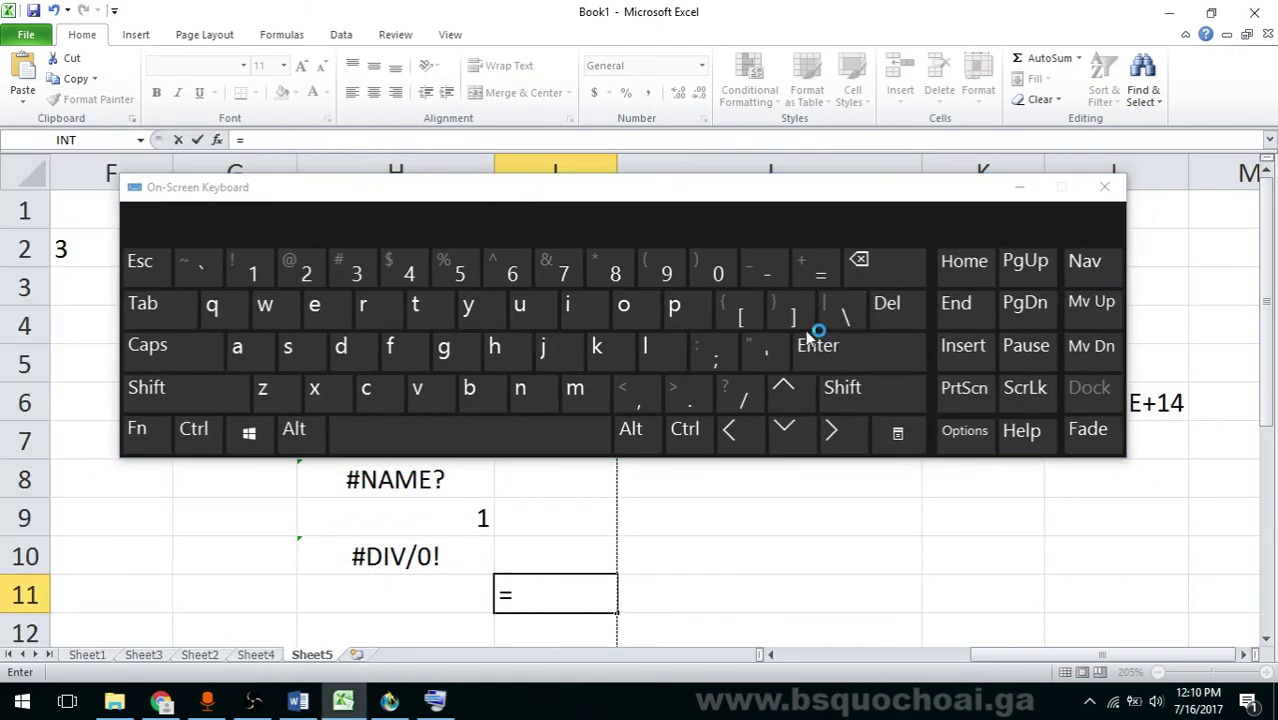
- Continue the formula in cell I11 with the quoted text "123" so that it reads ="123"
click(842, 389)
click(762, 346)
click(253, 268)
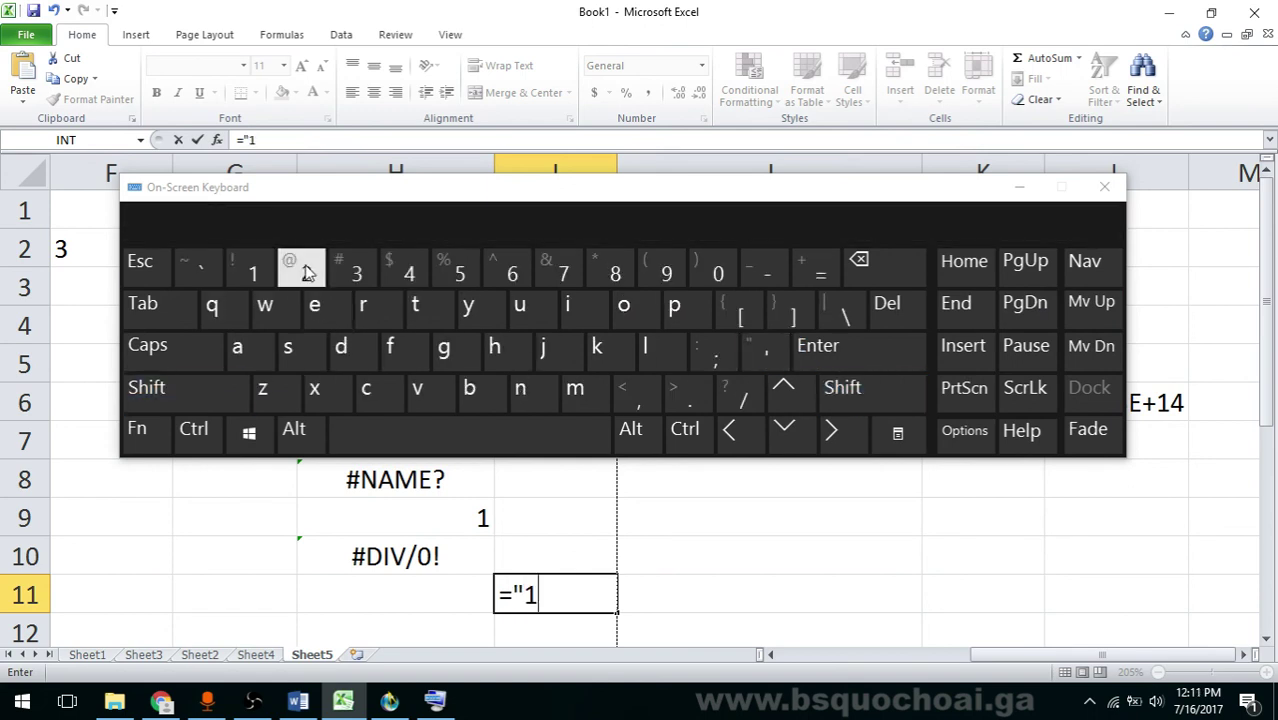
click(306, 268)
click(357, 268)
click(842, 389)
click(783, 365)
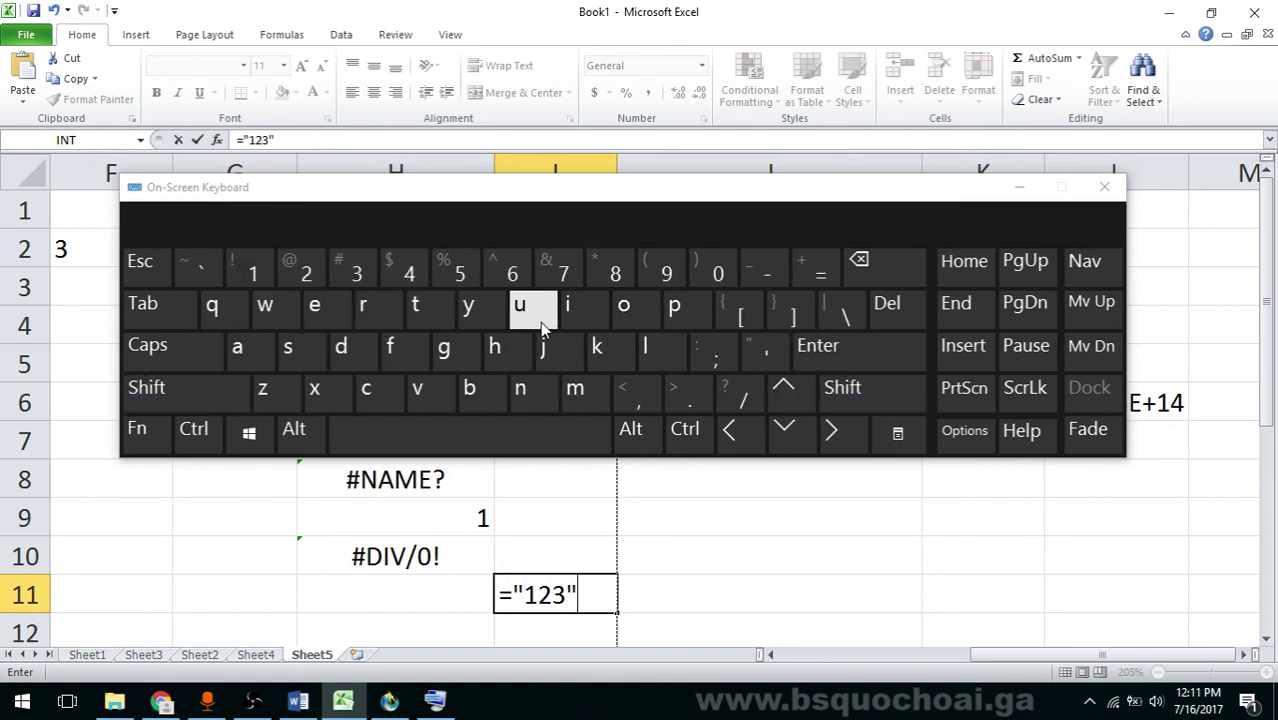
- Add a minus sign after "123" in the I11 formula and delete the mistaken @ character
click(210, 390)
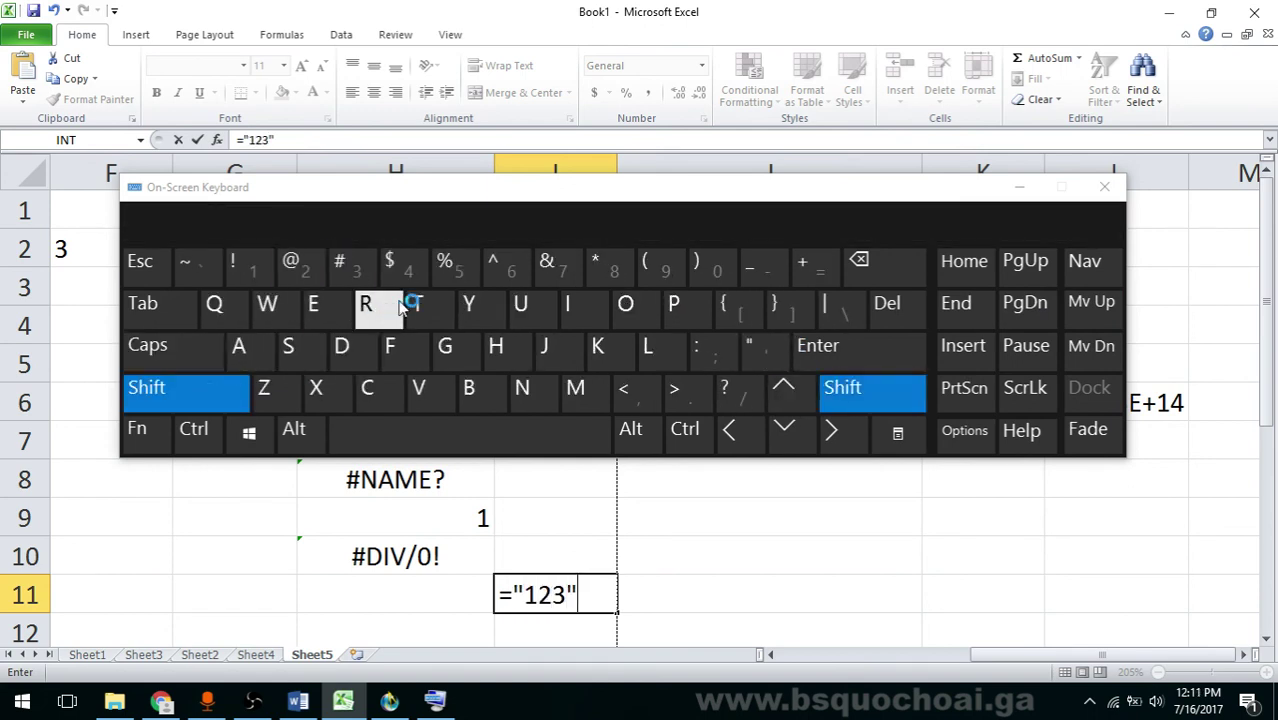
click(765, 268)
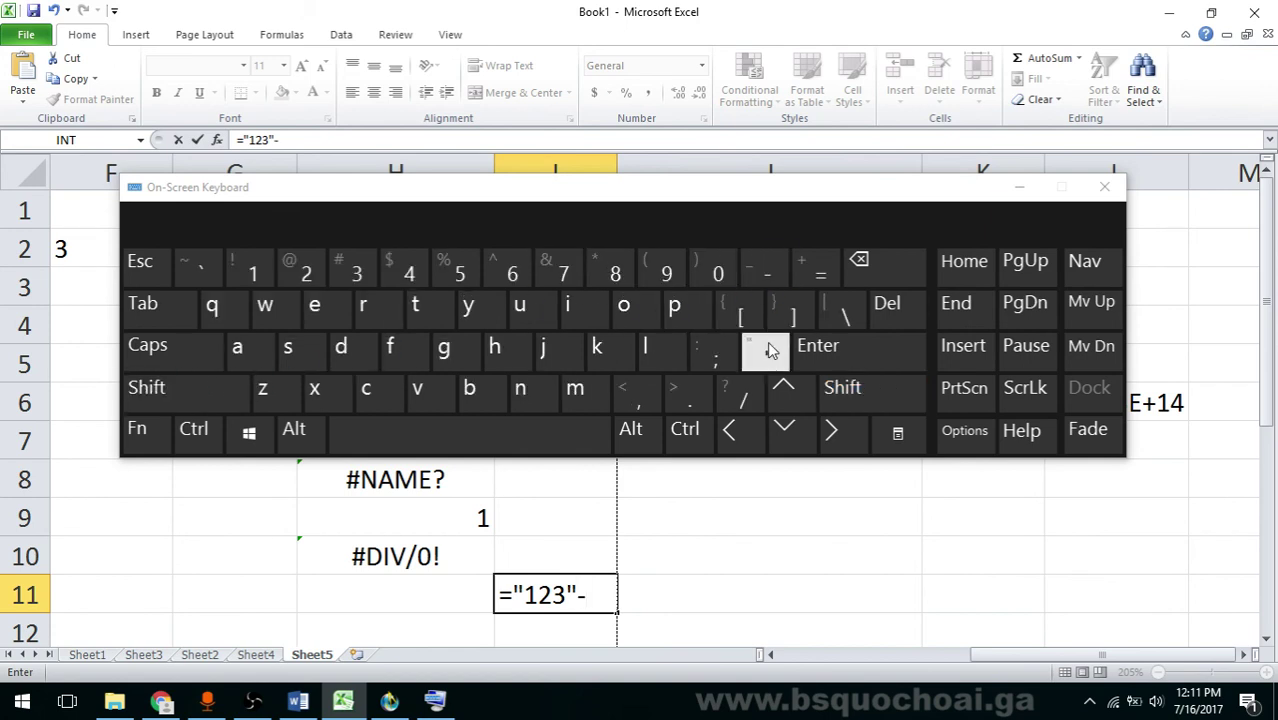
click(842, 388)
click(290, 268)
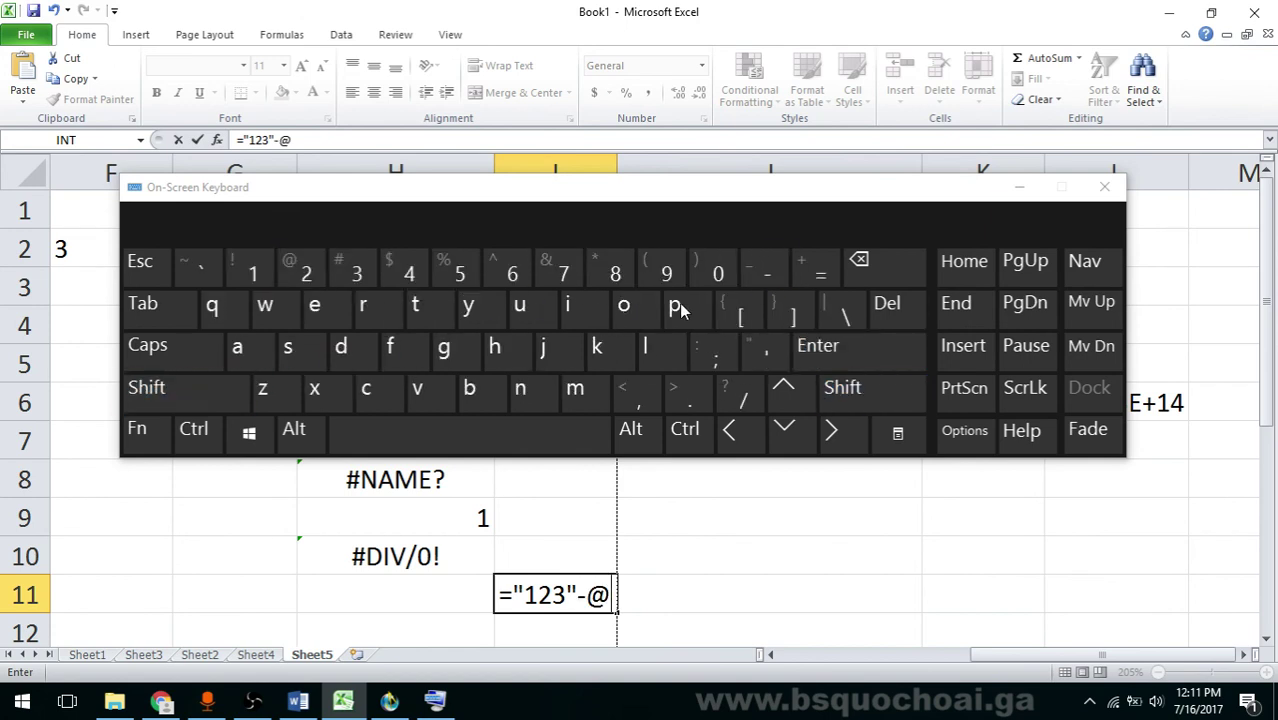
click(860, 262)
- Append "23" in quotes to complete the formula ="123"-"23", enter it and select cell I11 again
click(842, 388)
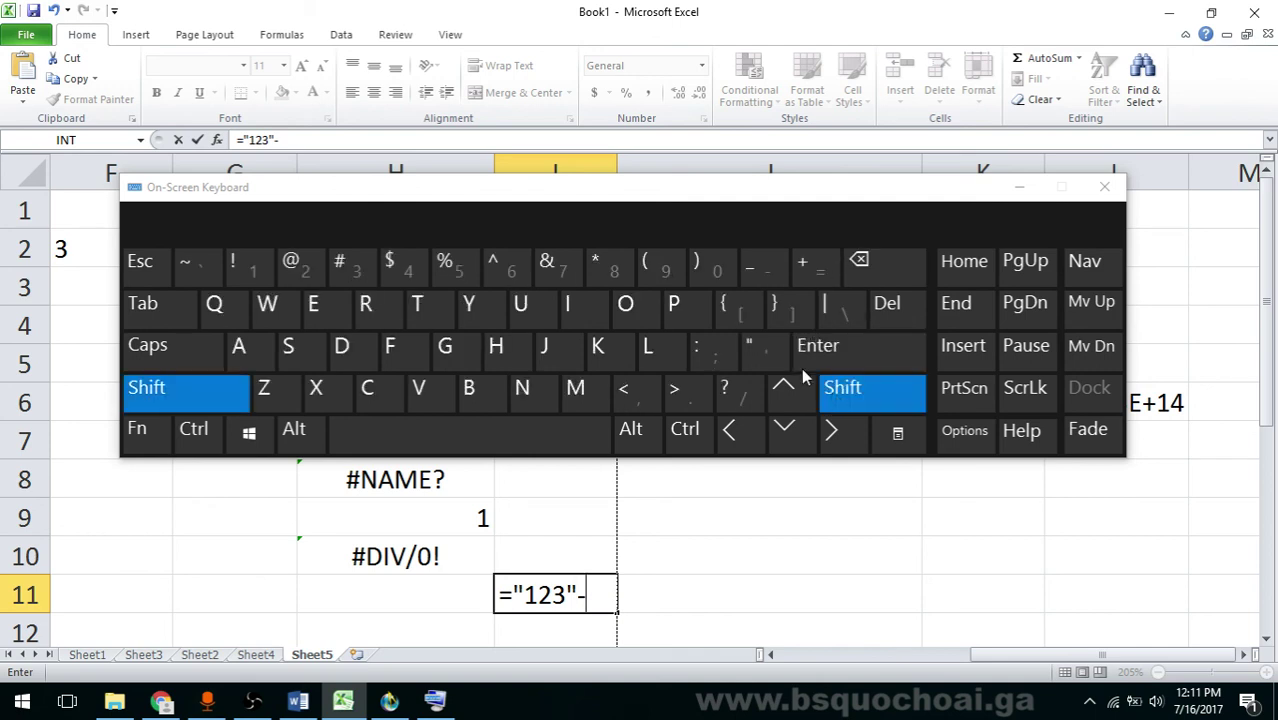
click(765, 352)
click(305, 268)
click(352, 268)
click(842, 388)
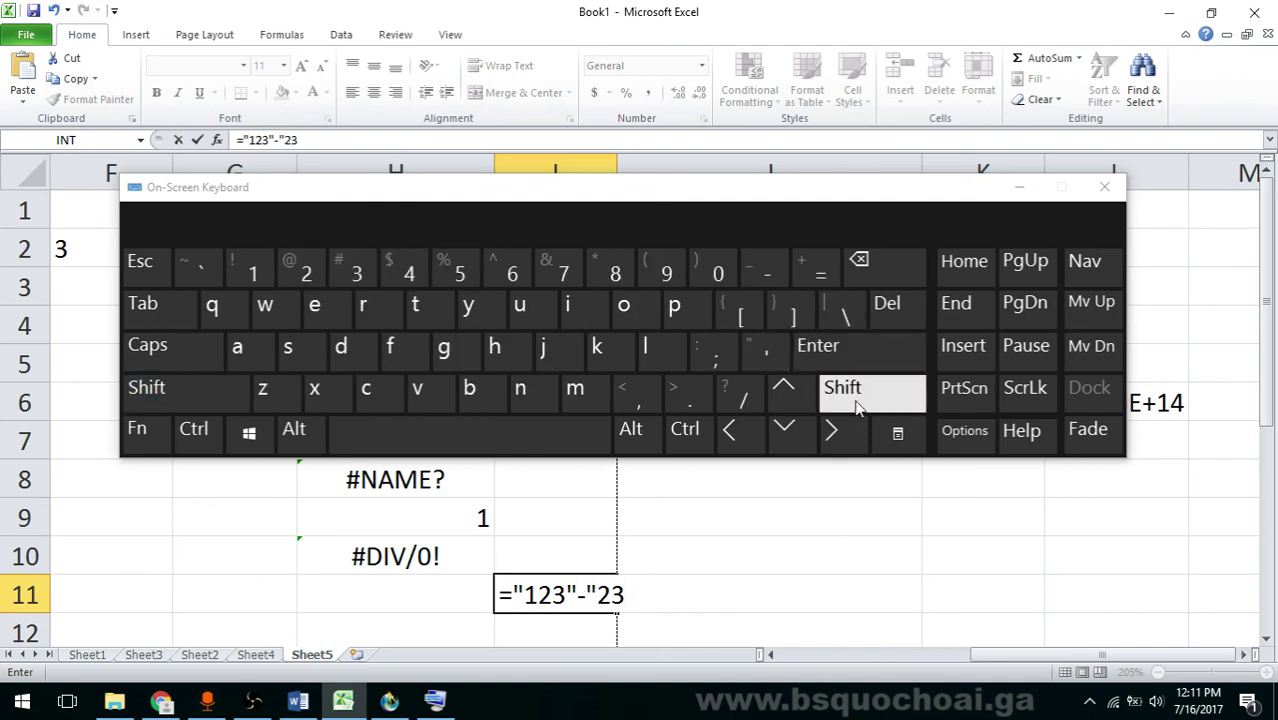
click(765, 352)
click(818, 346)
click(698, 533)
click(598, 557)
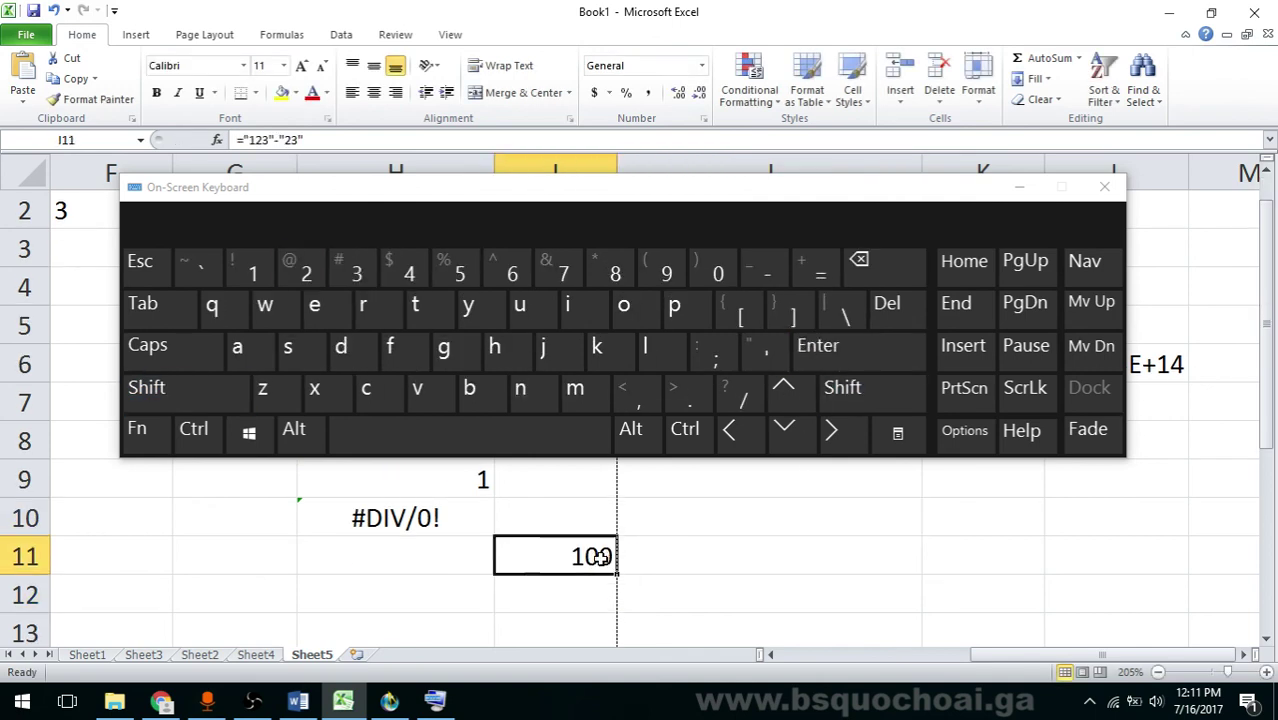
- Close the On-Screen Keyboard and check the number format options for cell I11
click(1104, 187)
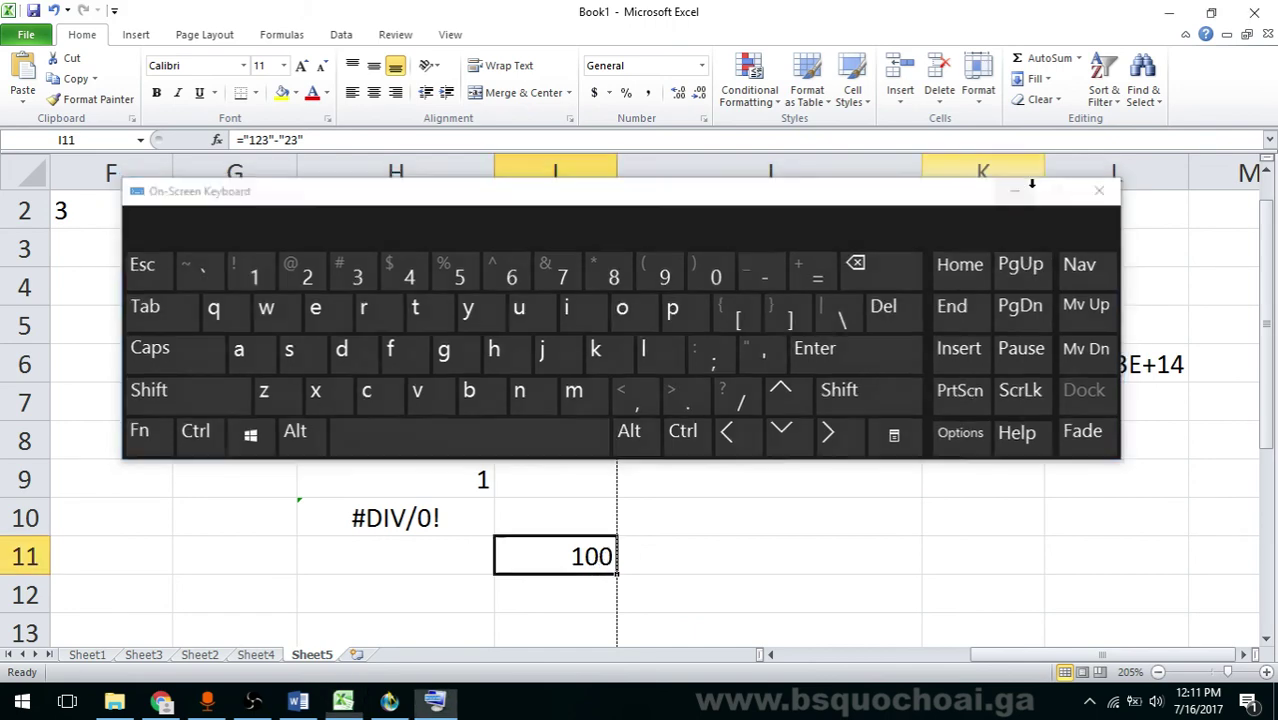
click(701, 65)
click(701, 65)
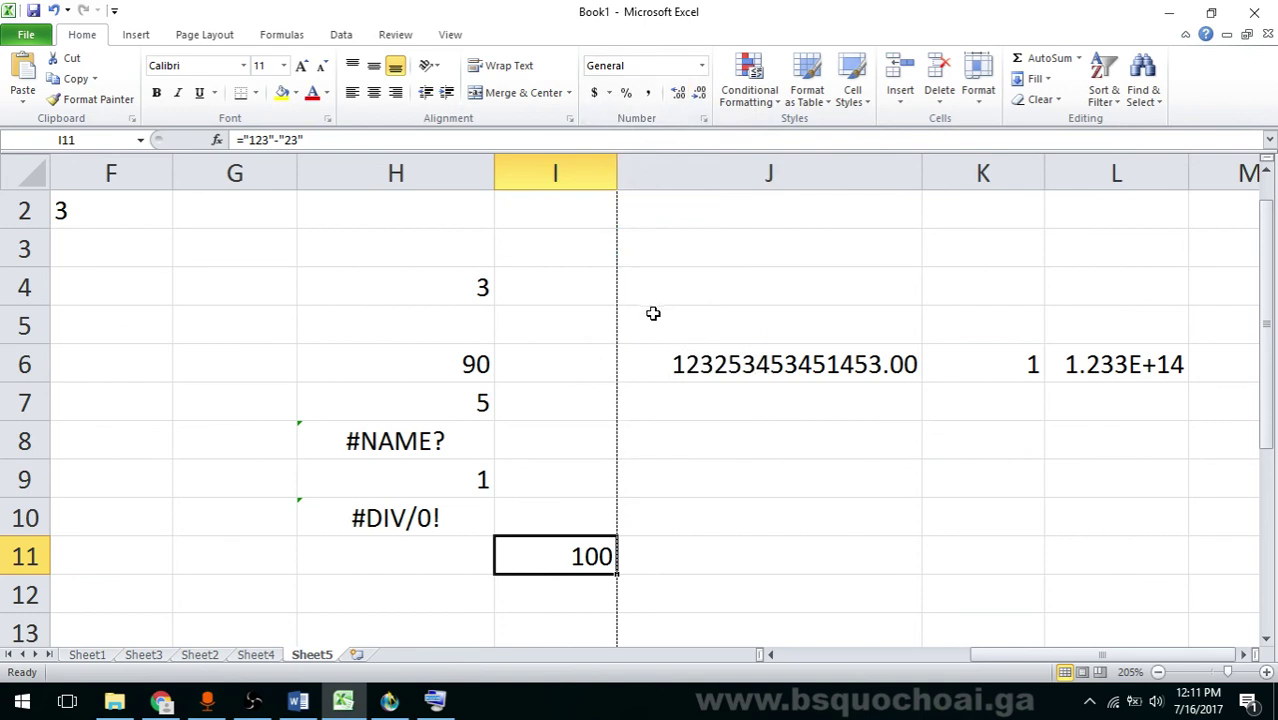
- Return to the Word document, undo the highlight on answer A of question 32 and highlight answer C. 100 in yellow
click(298, 700)
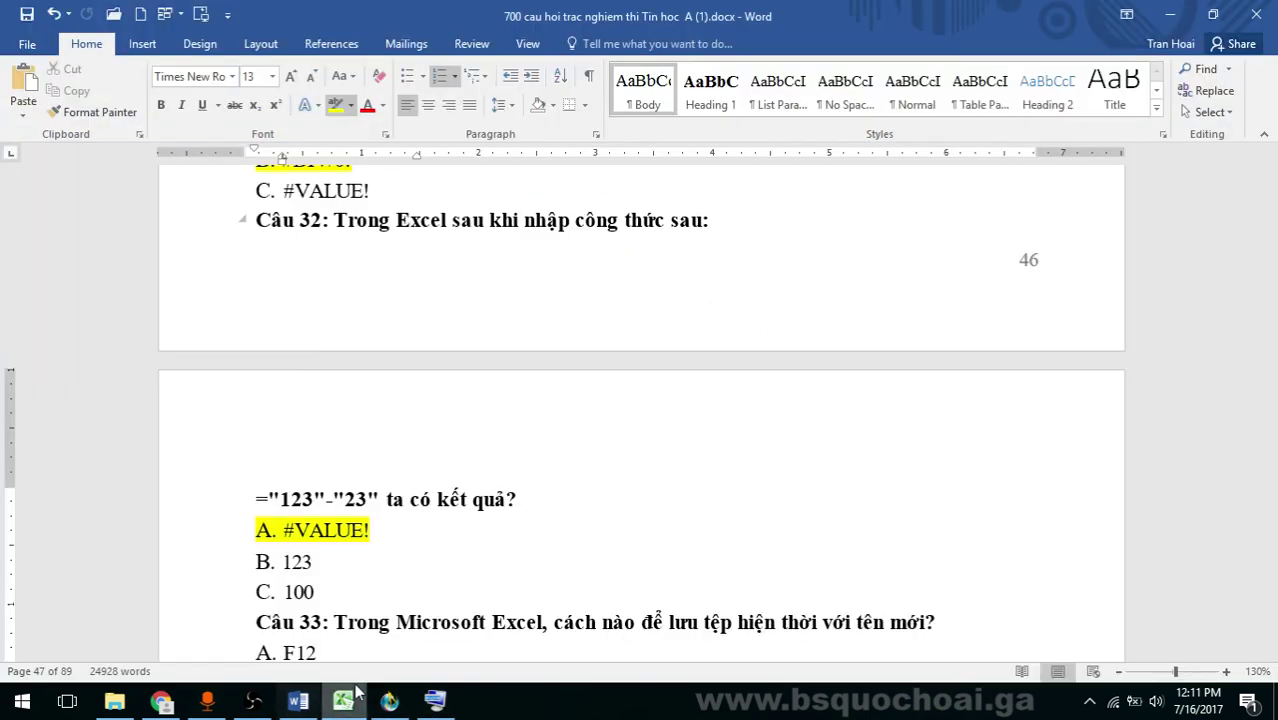
key(ctrl+z)
click(380, 566)
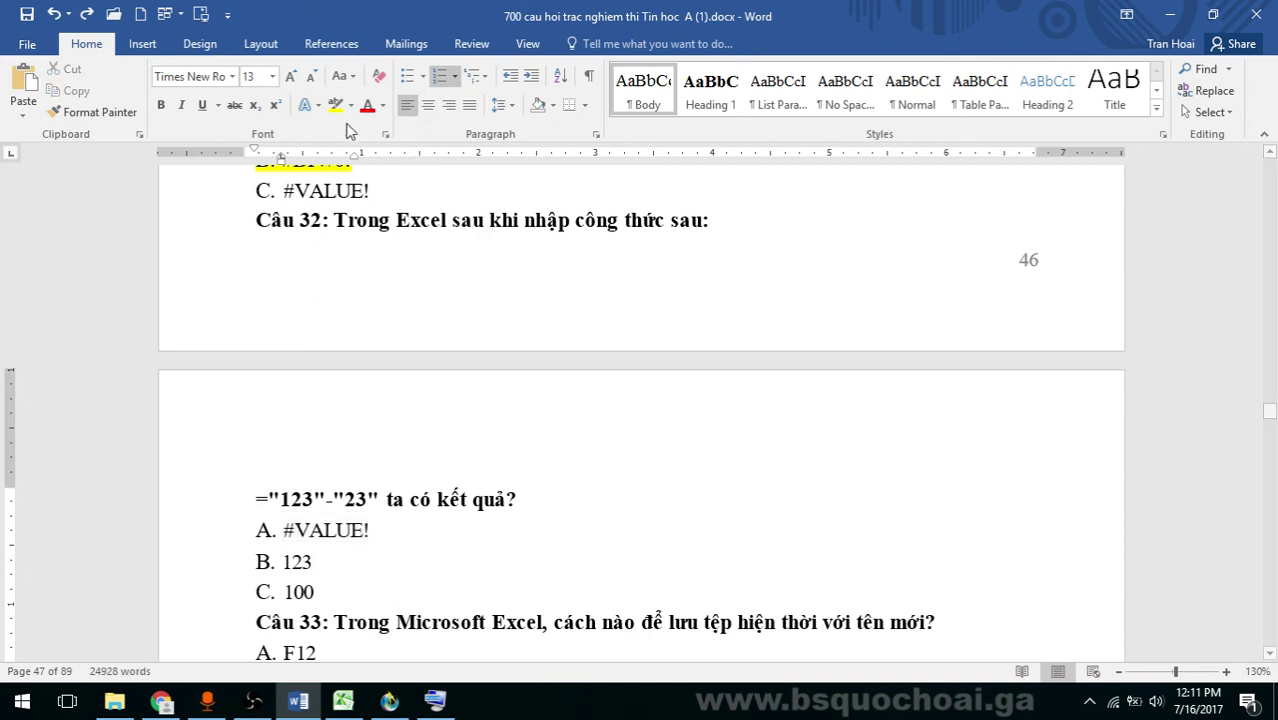
drag(316, 592, 240, 590)
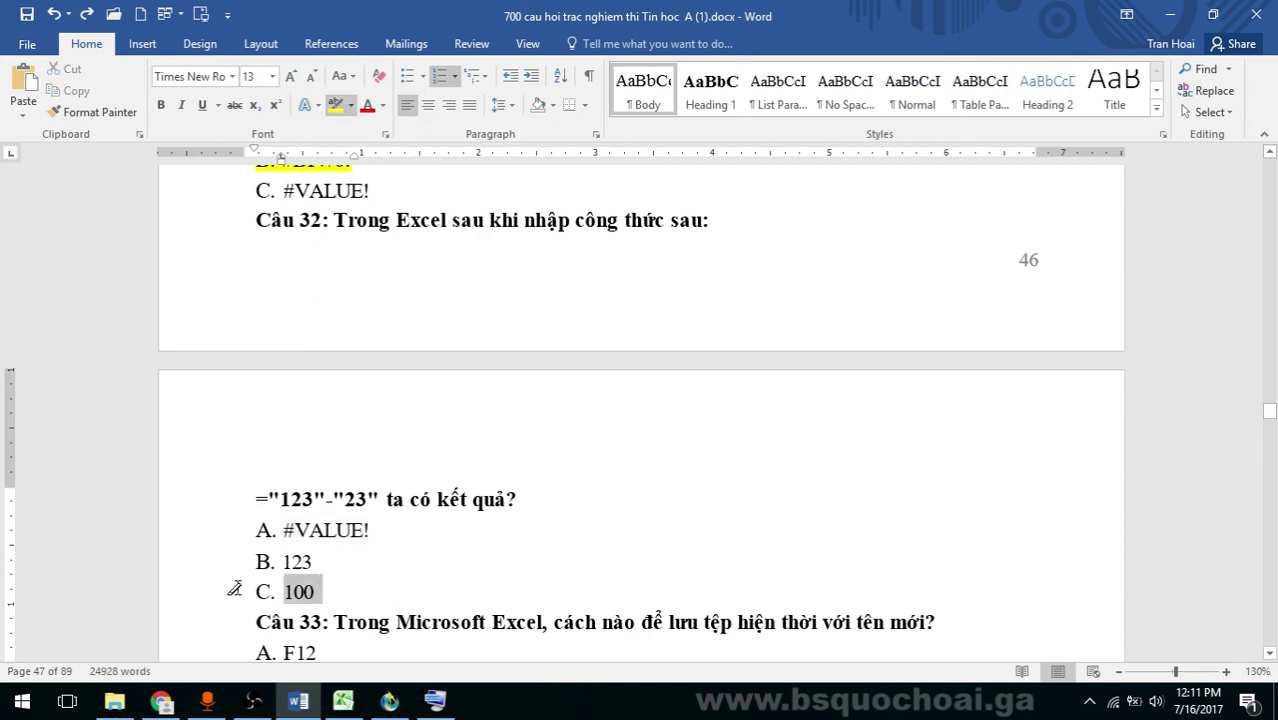
key(ctrl+alt+h)
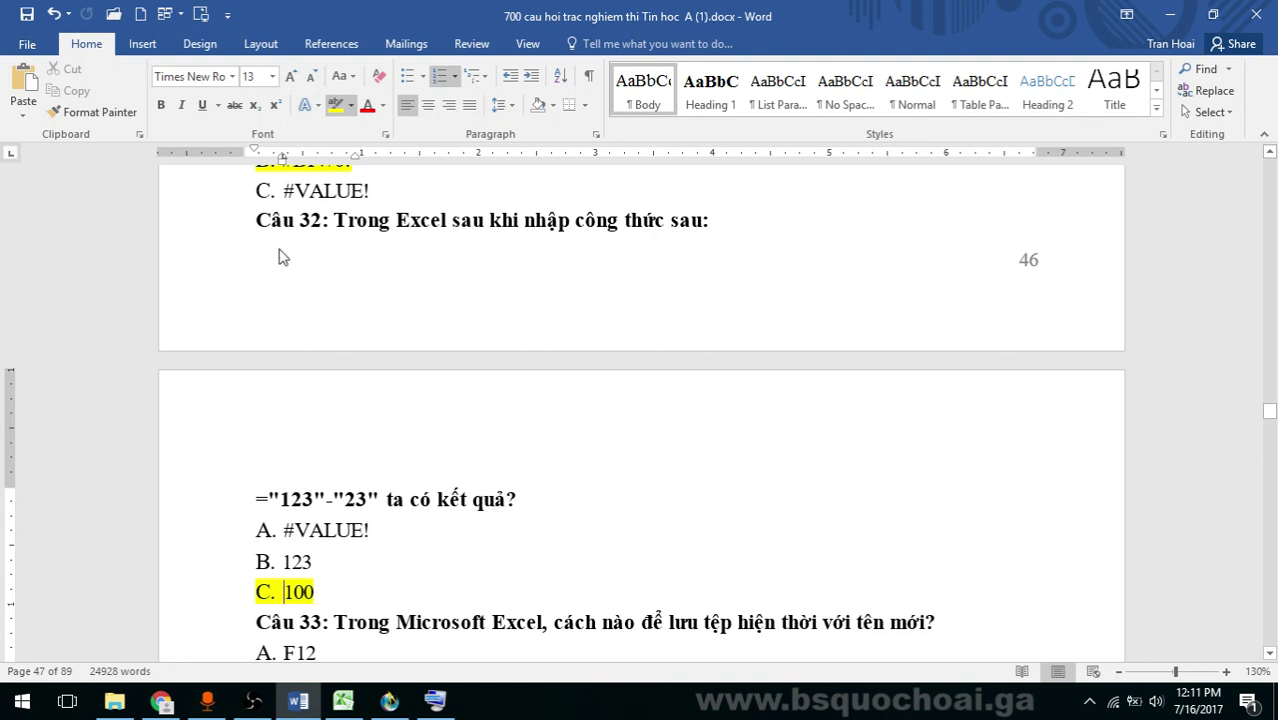
- Try highlighting the "Câu 32:" label of question 32 in yellow
drag(257, 222, 328, 224)
click(485, 388)
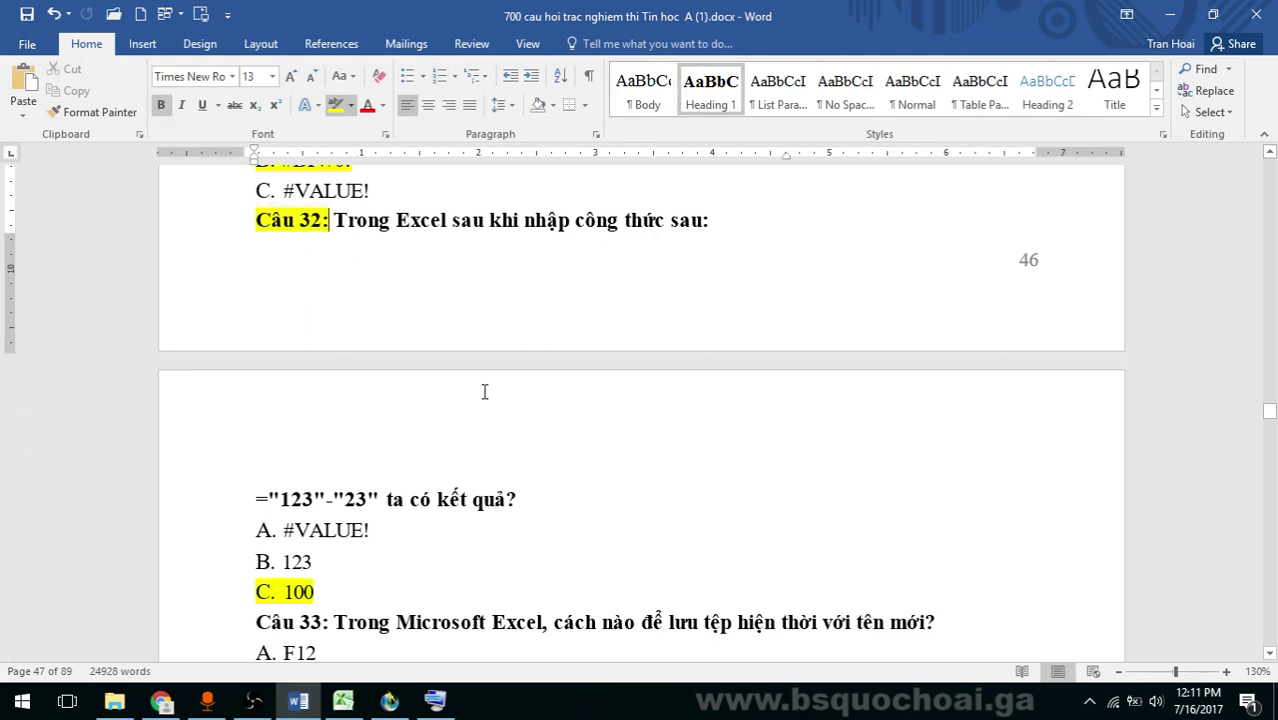
scroll(485, 388, up, 3)
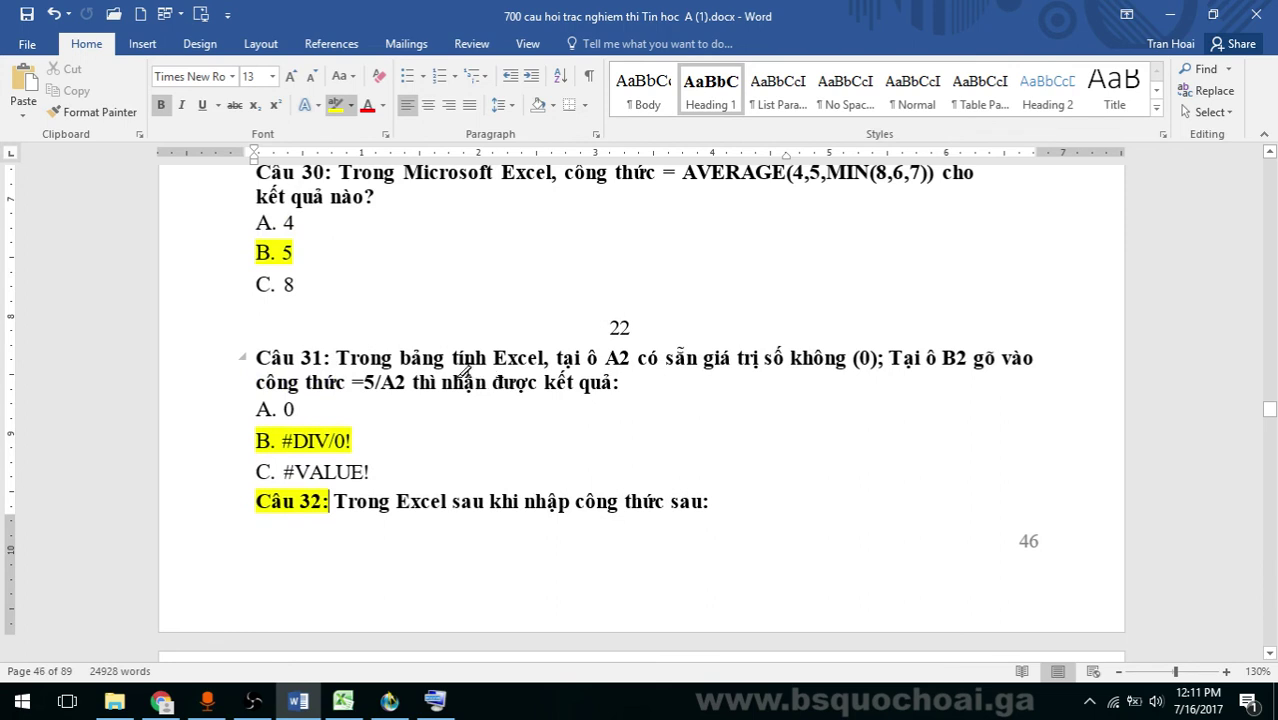
scroll(460, 368, up, 3)
click(491, 427)
- Color the whole text of question 28, about MOD(A1,A2), red
scroll(491, 427, up, 1)
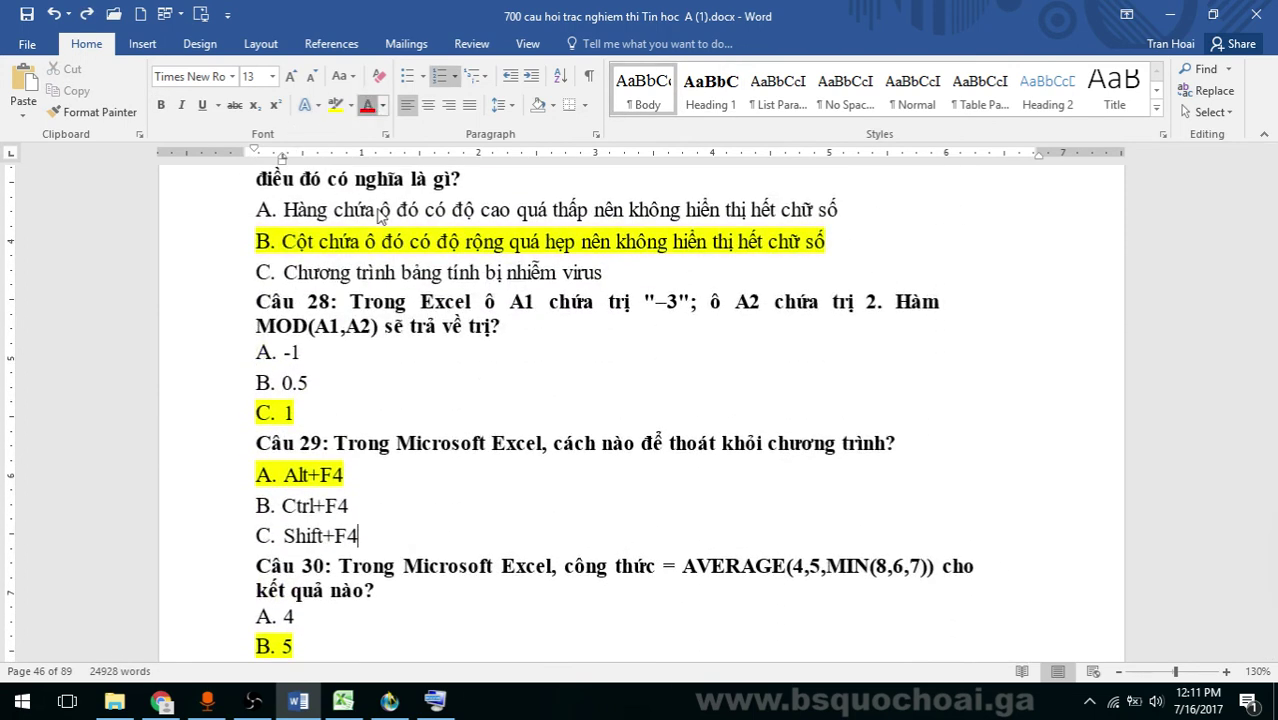
drag(257, 302, 505, 328)
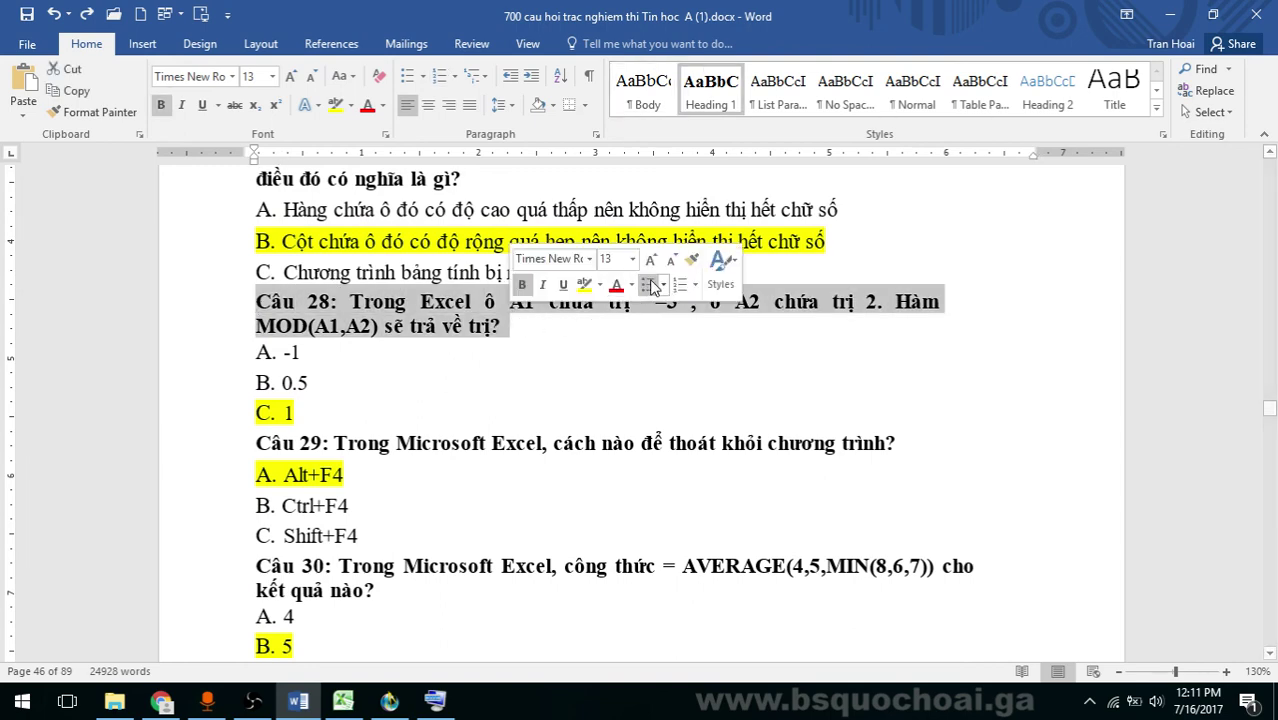
click(616, 285)
click(516, 360)
- Color the text of question 32 red, including its formula line ="123"-"23" on the following page
scroll(570, 335, down, 4)
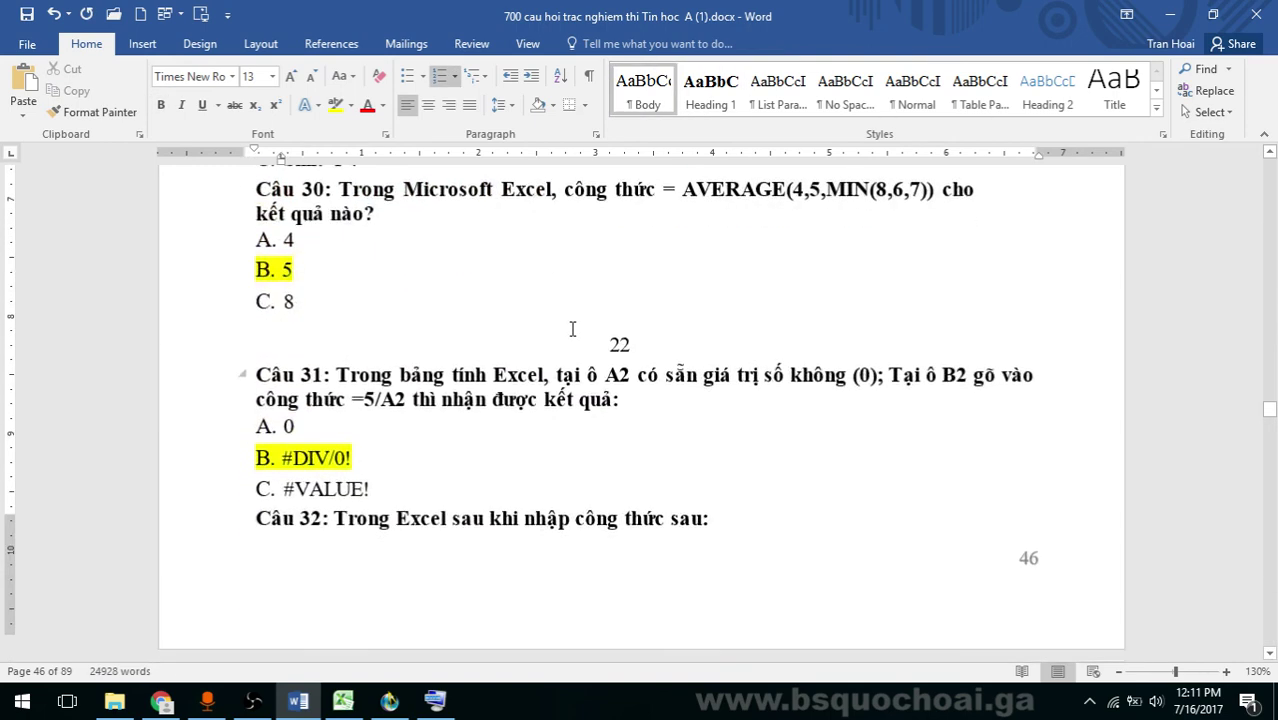
scroll(573, 325, down, 5)
scroll(462, 205, up, 5)
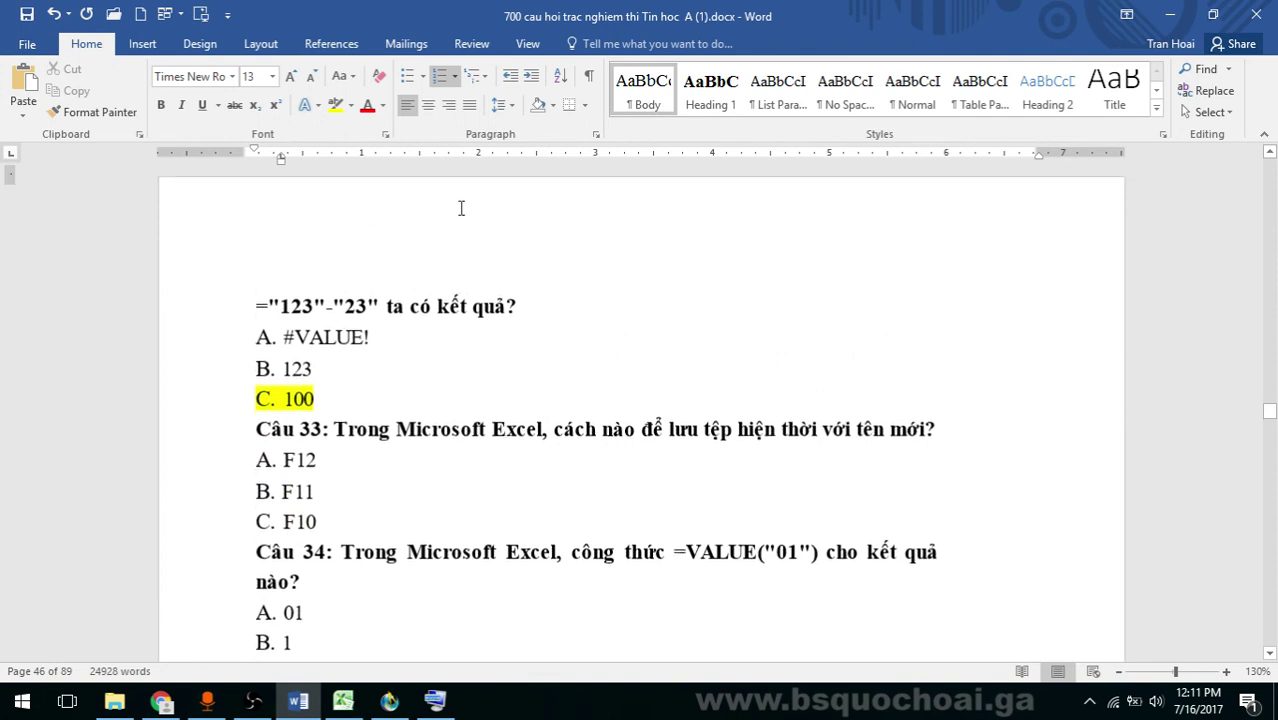
drag(530, 554, 277, 299)
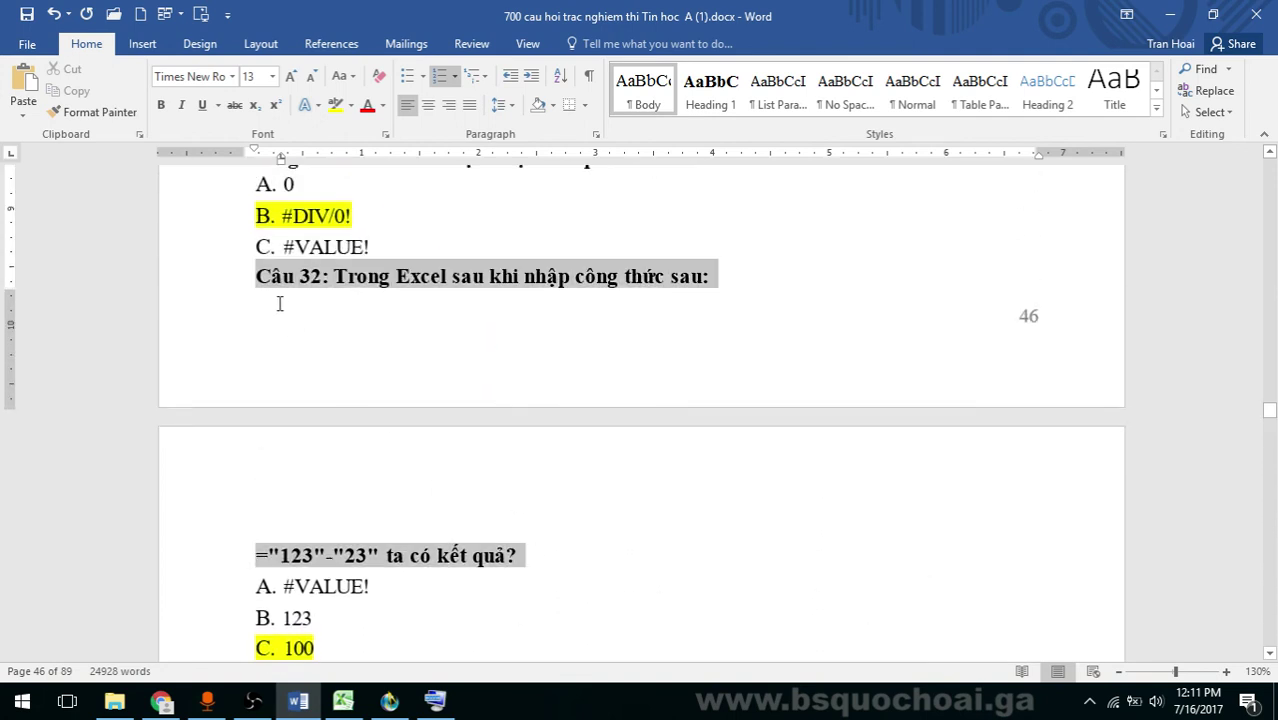
click(367, 105)
click(472, 207)
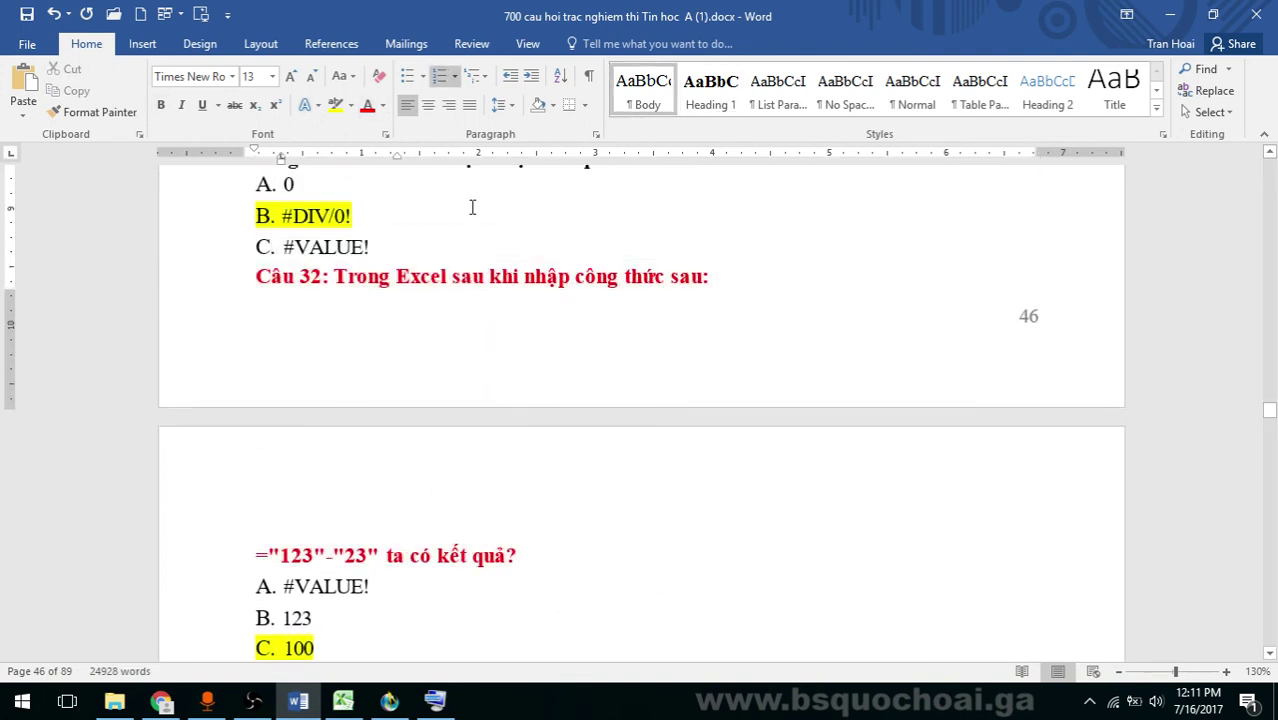
- Read questions 33 and 34 in the document and switch to Excel
scroll(472, 207, down, 7)
scroll(476, 267, up, 2)
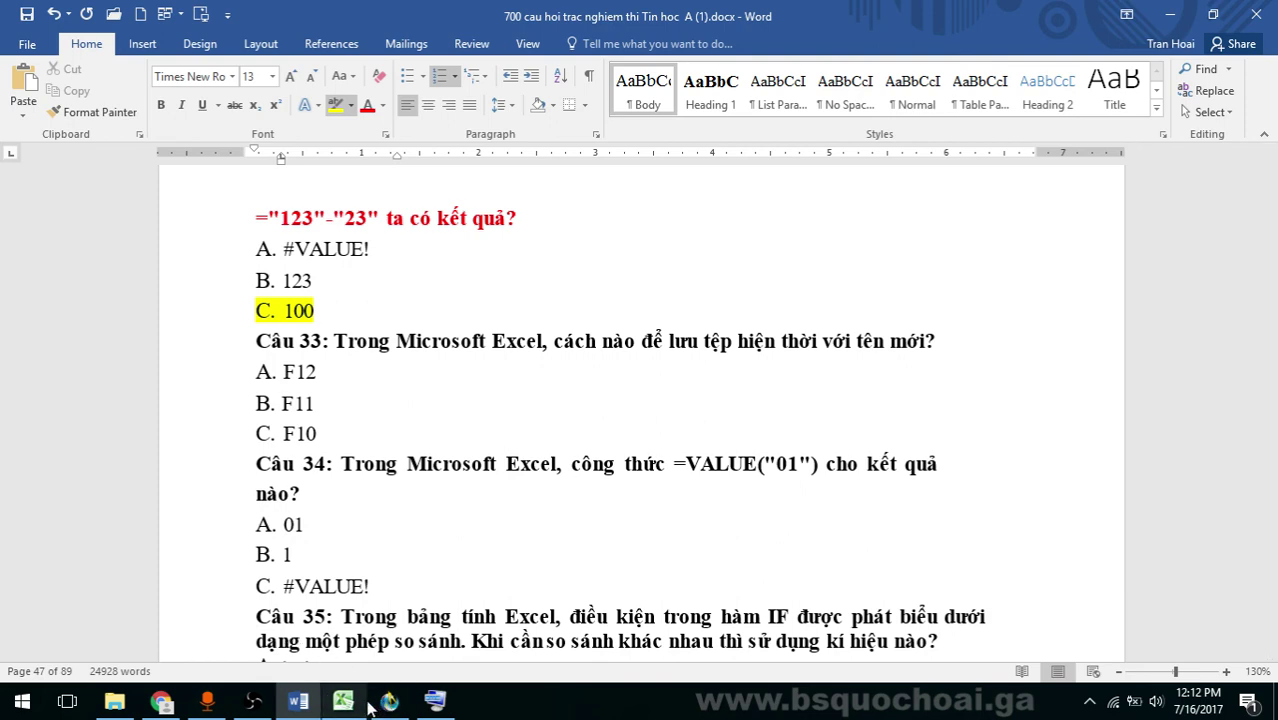
click(343, 700)
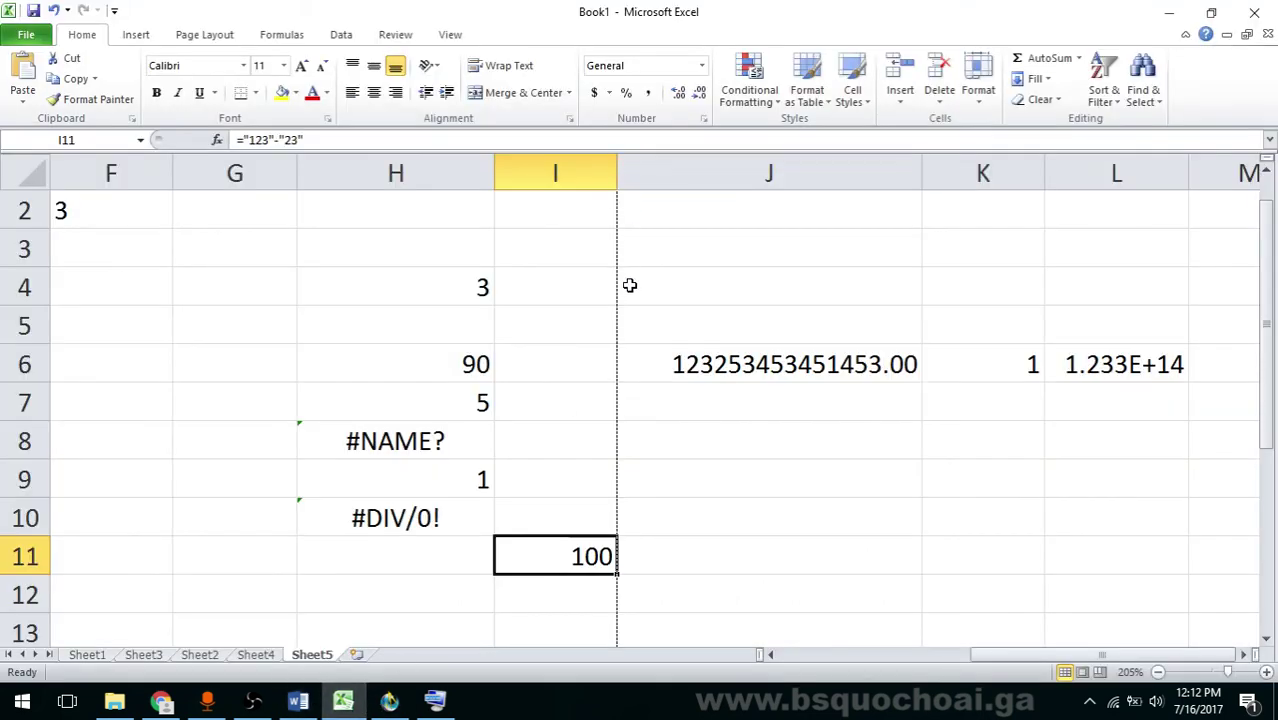